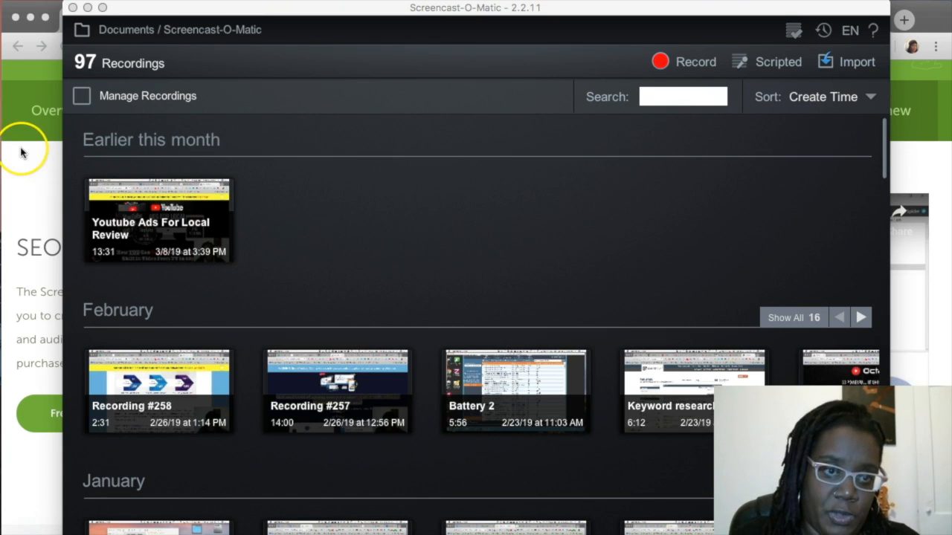
- Minimise the Screencast-O-Matic window and reveal the end of the SEO Spider page's web address in the browser
{"action": "left_click", "coordinate": [87, 6]}
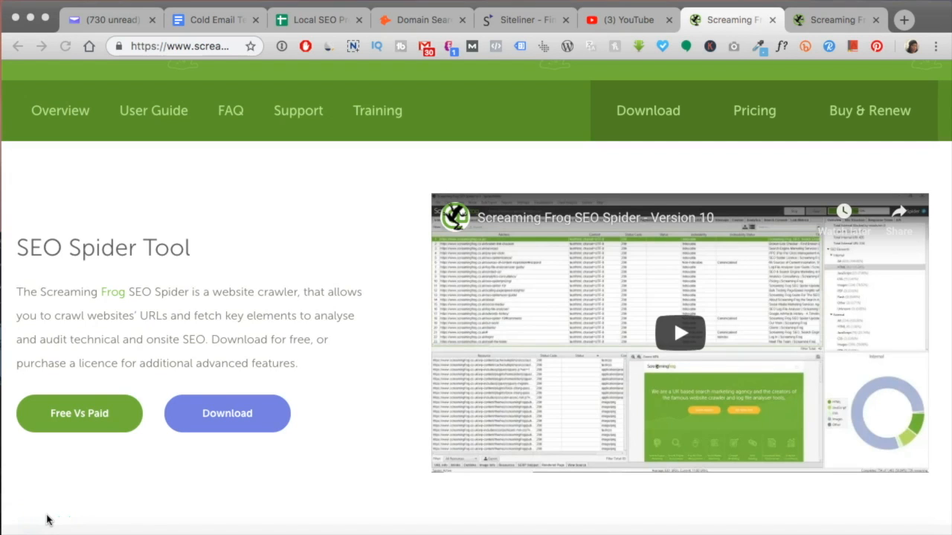
{"action": "left_click", "coordinate": [197, 47]}
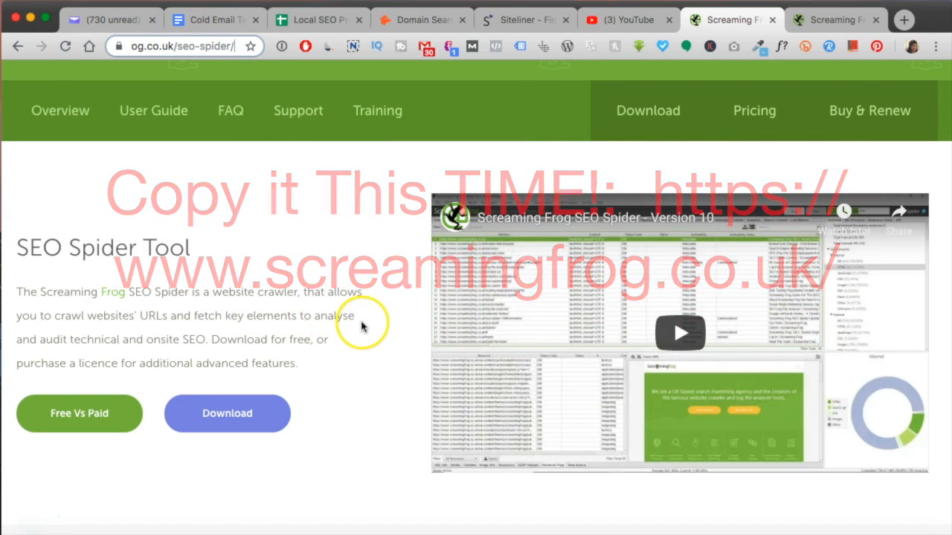
- Review the SEO Spider Tool's feature descriptions, from finding broken links to visualising site architecture
{"action": "scroll", "coordinate": [379, 330], "scroll_direction": "down", "scroll_amount": 5}
{"action": "scroll", "coordinate": [521, 314], "scroll_direction": "down", "scroll_amount": 2}
{"action": "scroll", "coordinate": [513, 314], "scroll_direction": "up", "scroll_amount": 3}
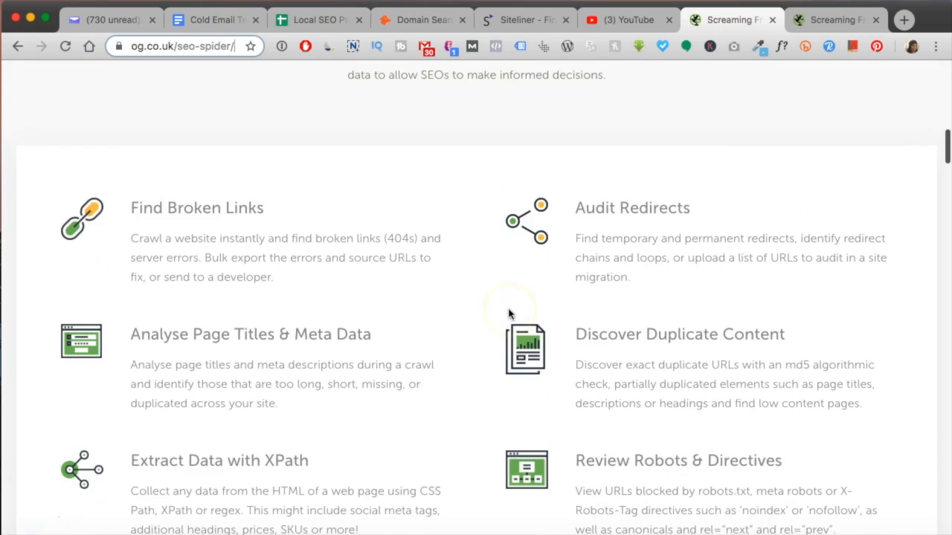
{"action": "scroll", "coordinate": [755, 238], "scroll_direction": "down", "scroll_amount": 2}
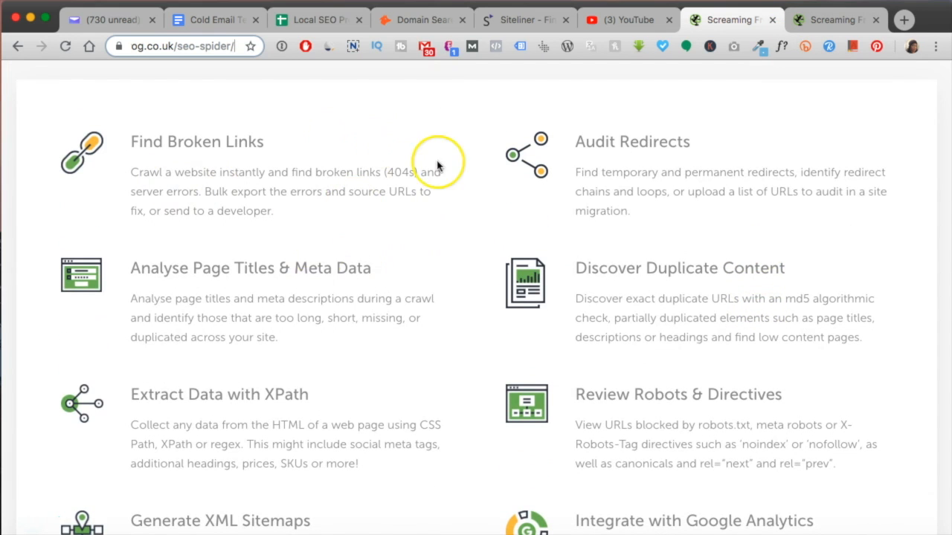
{"action": "scroll", "coordinate": [612, 264], "scroll_direction": "down", "scroll_amount": 2}
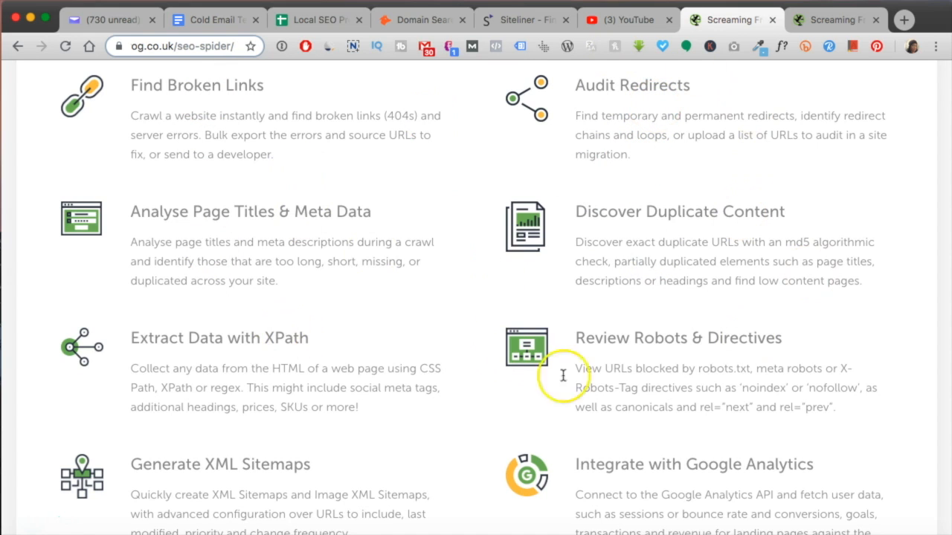
{"action": "scroll", "coordinate": [669, 372], "scroll_direction": "down", "scroll_amount": 5}
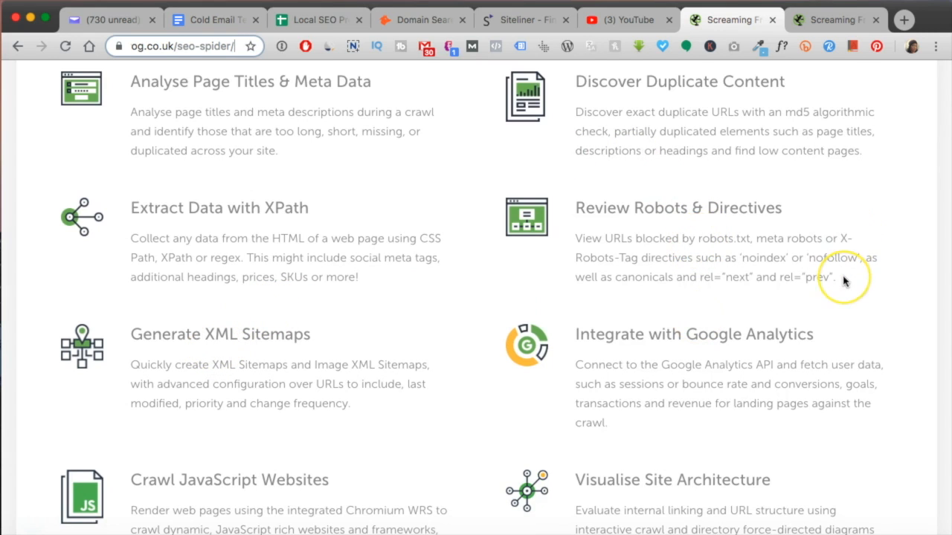
{"action": "scroll", "coordinate": [844, 278], "scroll_direction": "down", "scroll_amount": 4}
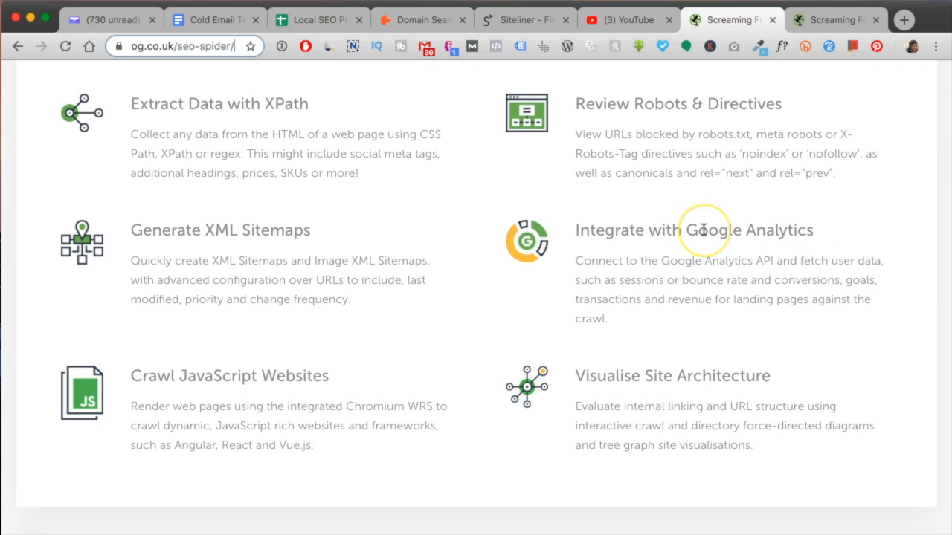
{"action": "scroll", "coordinate": [703, 229], "scroll_direction": "down", "scroll_amount": 5}
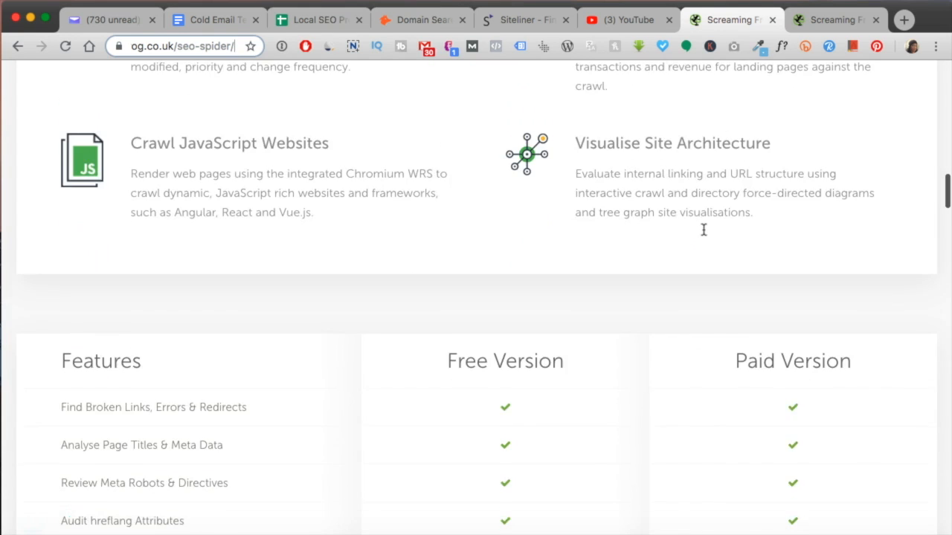
{"action": "scroll", "coordinate": [703, 230], "scroll_direction": "up", "scroll_amount": 20}
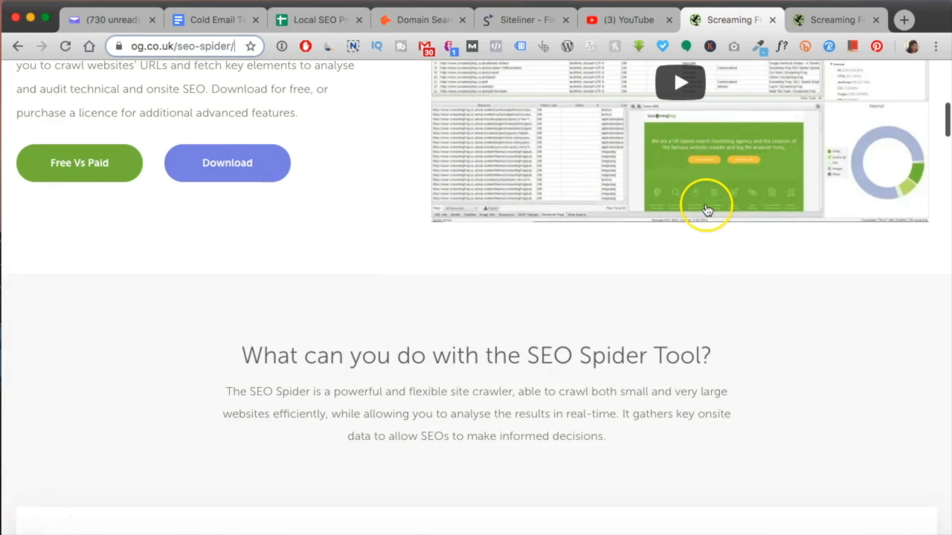
- Compare the free and paid version features and licence price on the other open Screaming Frog page, and return to the first page
{"action": "left_click", "coordinate": [828, 20]}
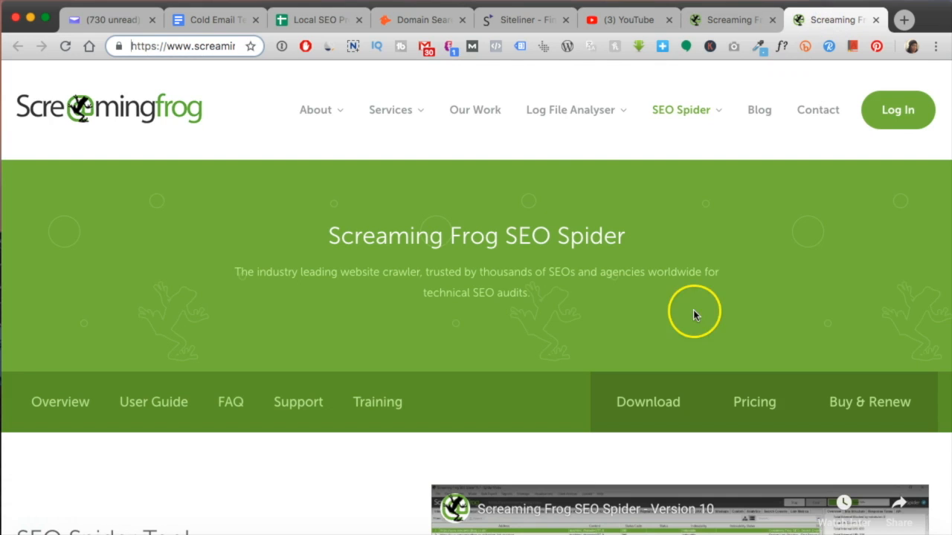
{"action": "scroll", "coordinate": [693, 310], "scroll_direction": "down", "scroll_amount": 12}
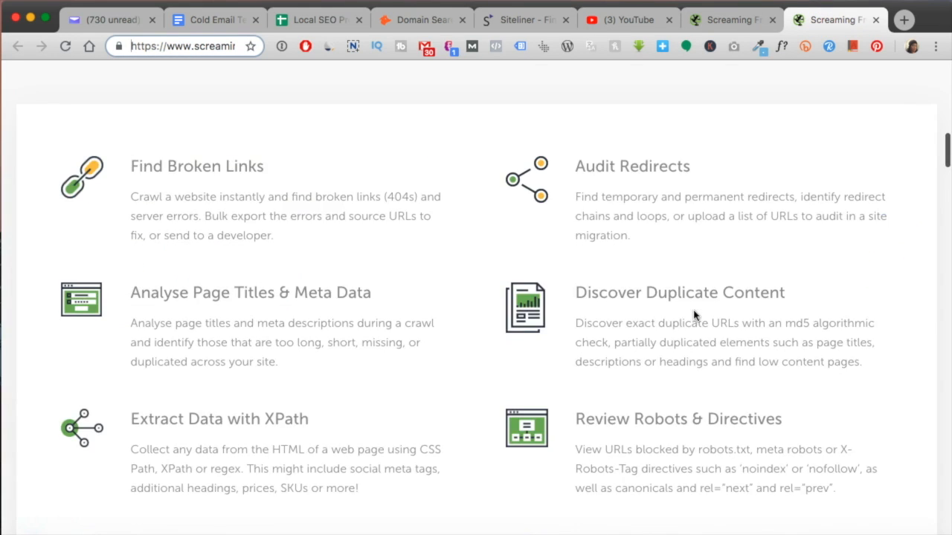
{"action": "scroll", "coordinate": [693, 316], "scroll_direction": "down", "scroll_amount": 12}
{"action": "scroll", "coordinate": [693, 316], "scroll_direction": "up", "scroll_amount": 4}
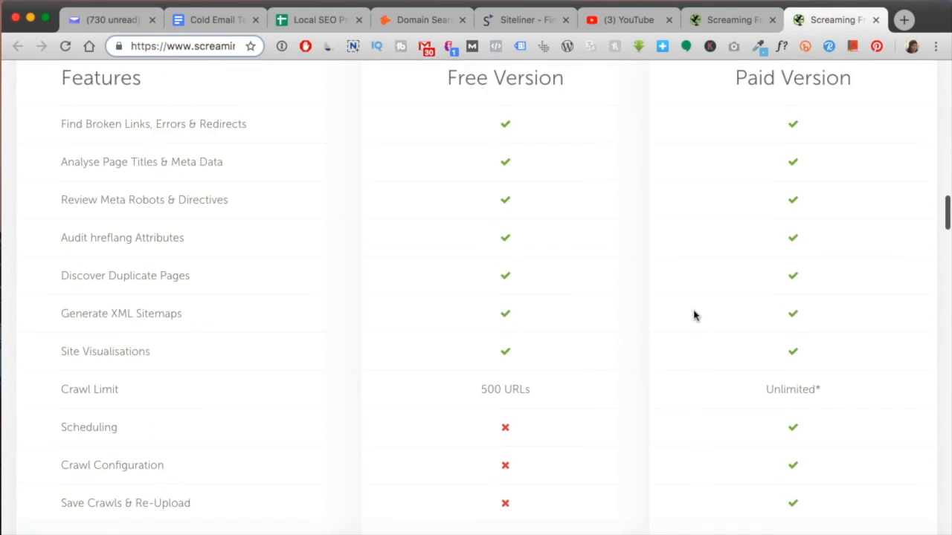
{"action": "scroll", "coordinate": [693, 315], "scroll_direction": "down", "scroll_amount": 3}
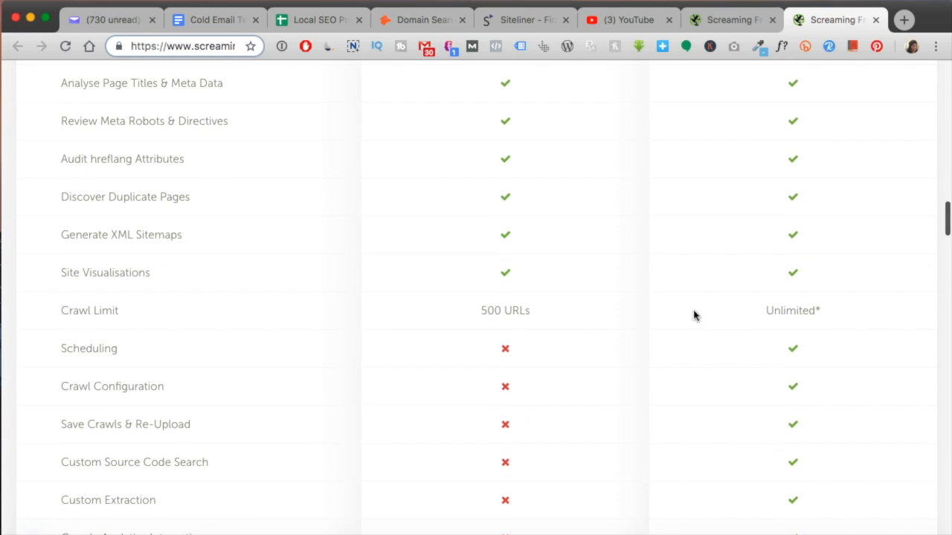
{"action": "scroll", "coordinate": [692, 315], "scroll_direction": "down", "scroll_amount": 1}
{"action": "scroll", "coordinate": [693, 316], "scroll_direction": "down", "scroll_amount": 2}
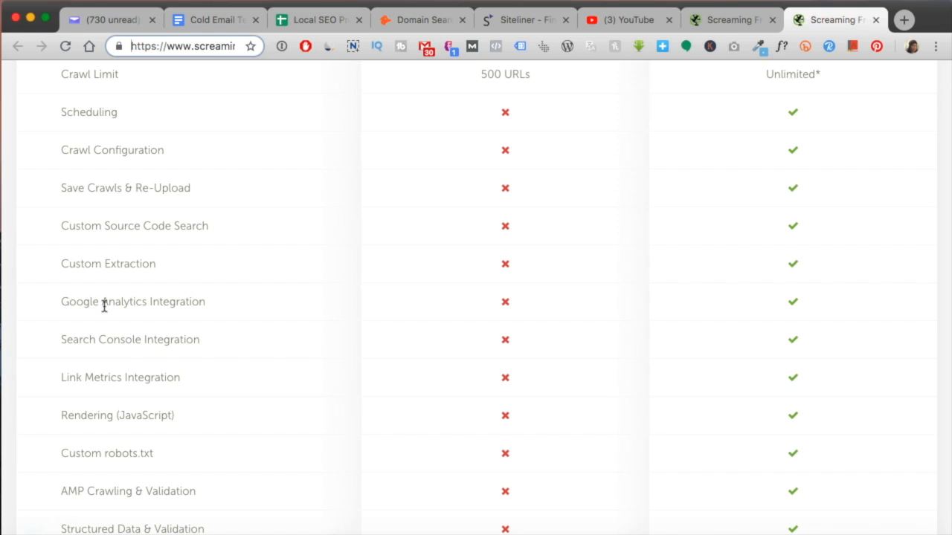
{"action": "scroll", "coordinate": [887, 248], "scroll_direction": "down", "scroll_amount": 7}
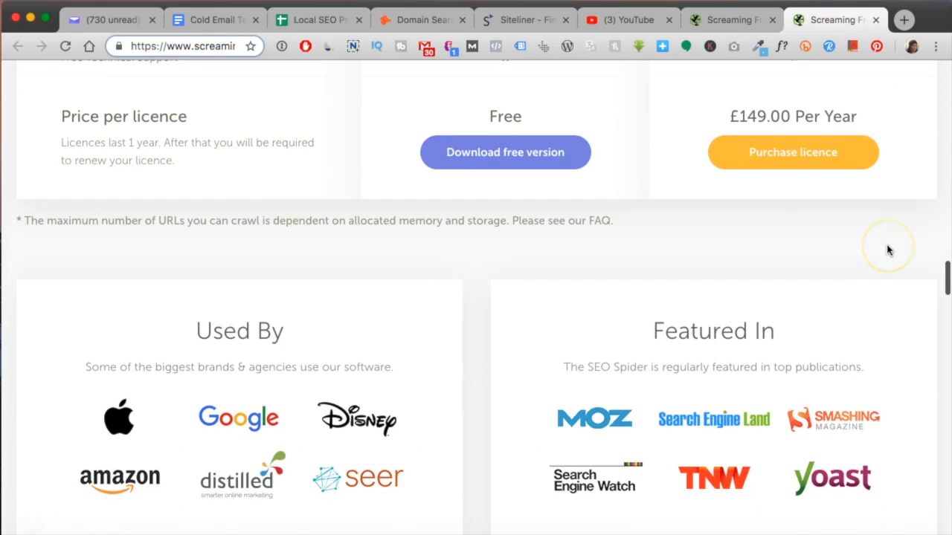
{"action": "scroll", "coordinate": [887, 251], "scroll_direction": "up", "scroll_amount": 2}
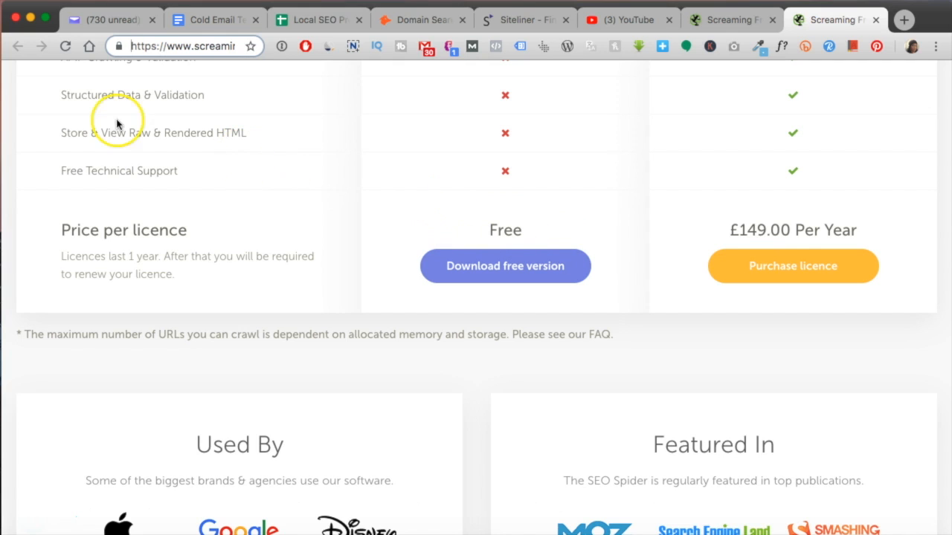
{"action": "left_click", "coordinate": [728, 22]}
{"action": "scroll", "coordinate": [367, 238], "scroll_direction": "up", "scroll_amount": 3}
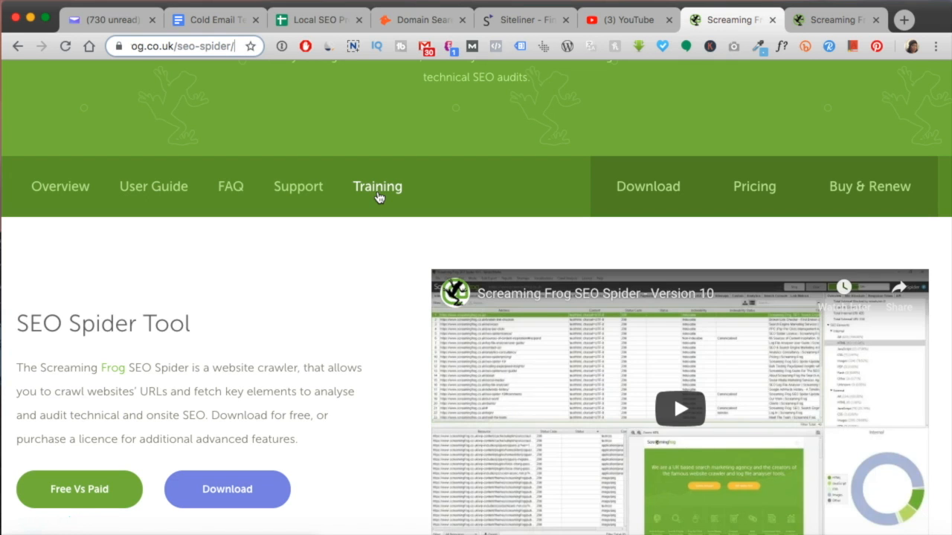
- Minimise the browser window and quit Google Photos Backup
{"action": "left_click", "coordinate": [30, 19]}
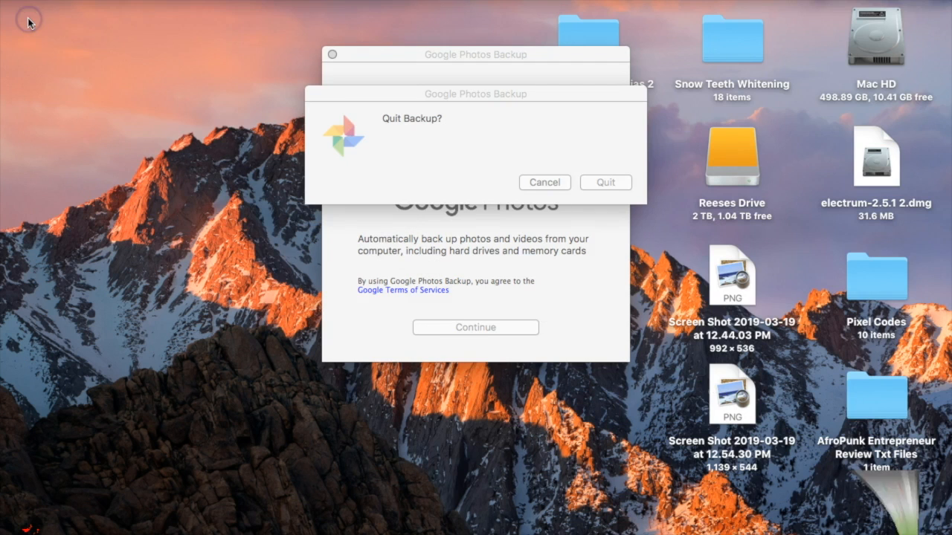
{"action": "left_click", "coordinate": [540, 114]}
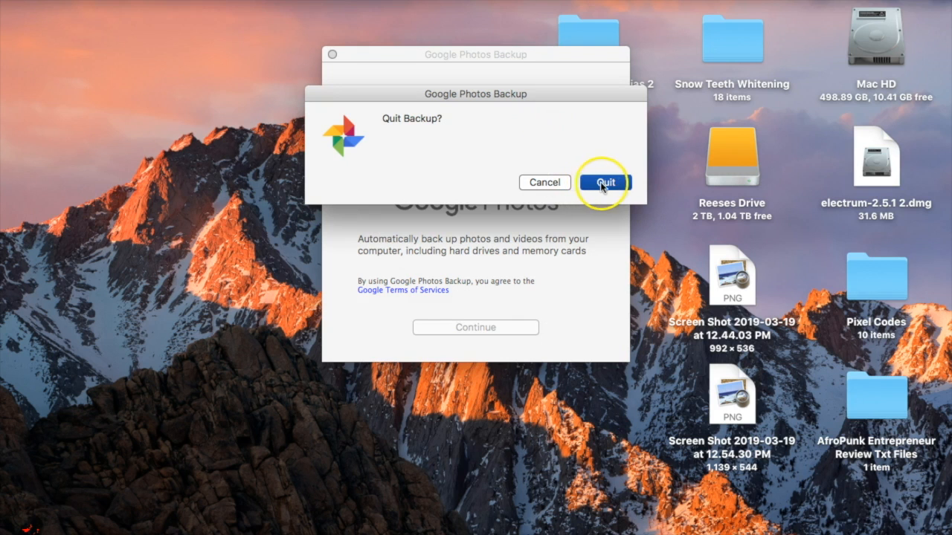
{"action": "left_click", "coordinate": [604, 180]}
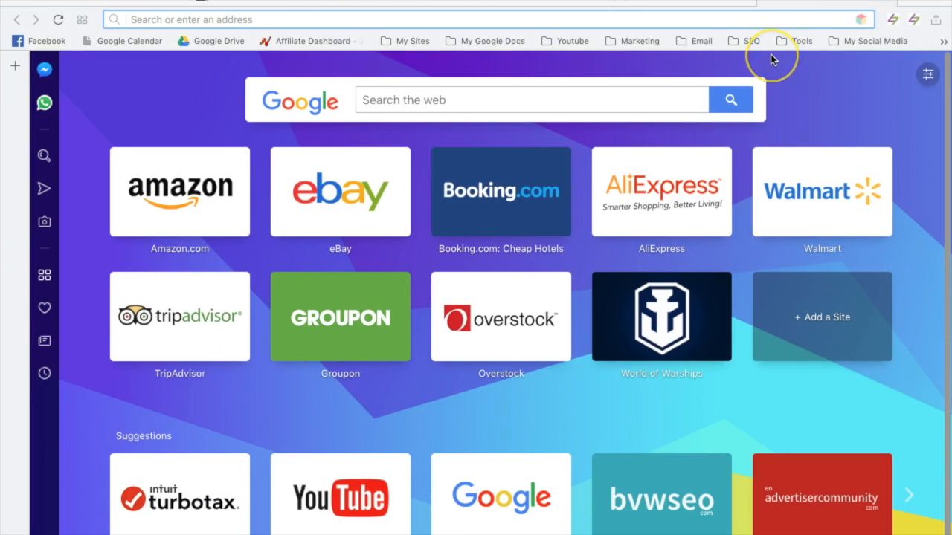
{"action": "key", "text": "ctrl+Left"}
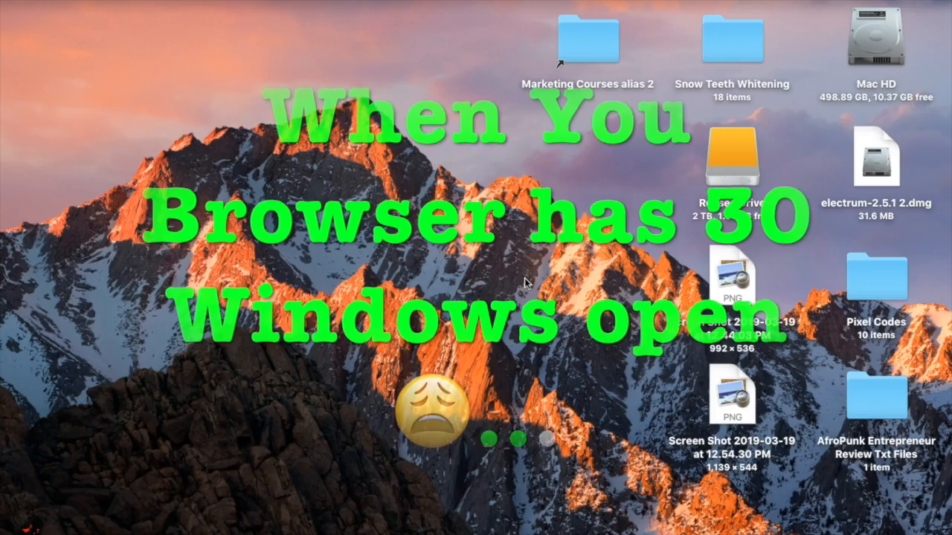
{"action": "key", "text": "ctrl+Right"}
{"action": "key", "text": "ctrl+Left"}
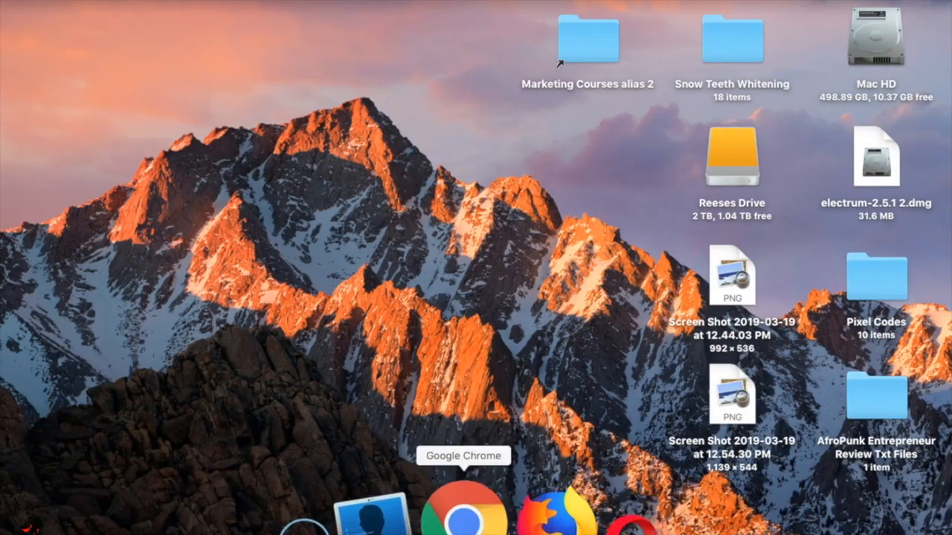
{"action": "left_click", "coordinate": [508, 512]}
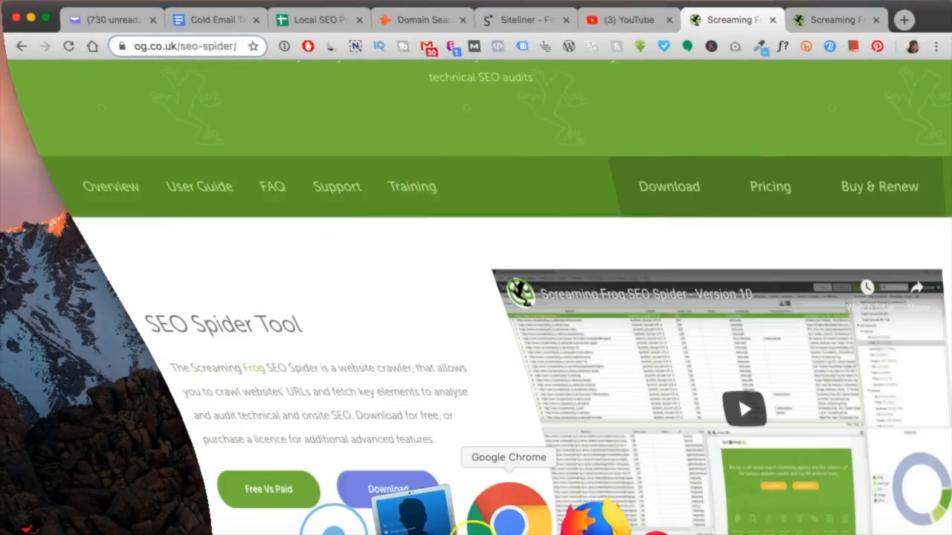
{"action": "left_click", "coordinate": [904, 22]}
{"action": "left_click", "coordinate": [31, 17]}
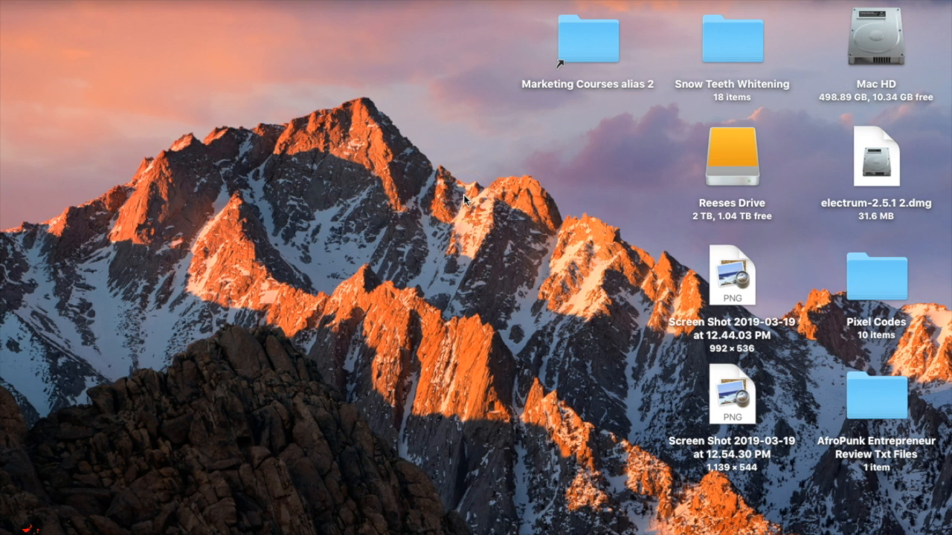
{"action": "mouse_move", "coordinate": [323, 533]}
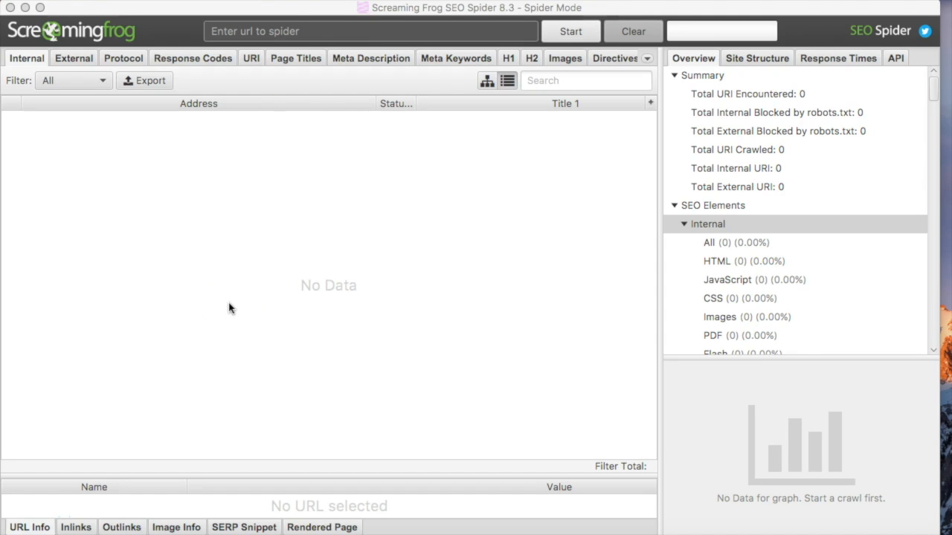
{"action": "left_click", "coordinate": [297, 36]}
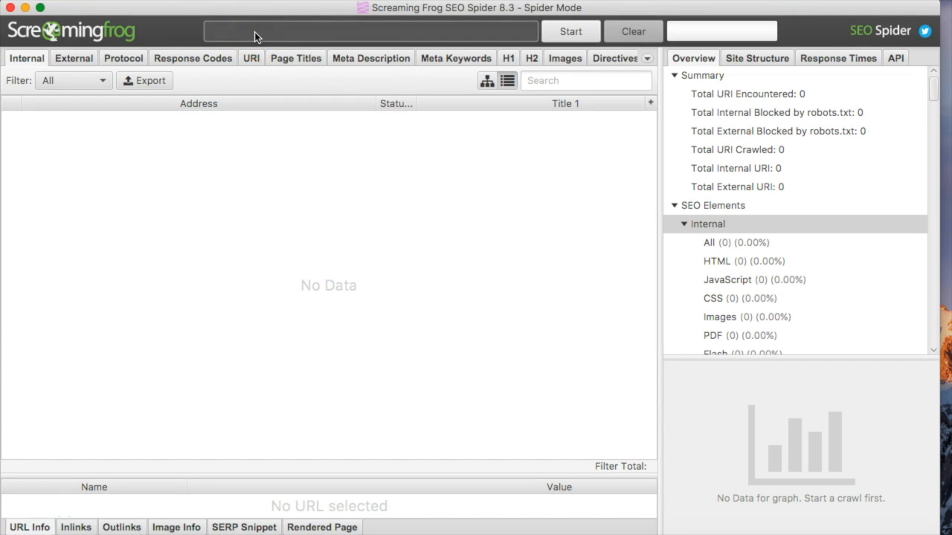
{"action": "type", "text": "https://theafropunkentrepreneur.com"}
{"action": "left_click", "coordinate": [580, 34]}
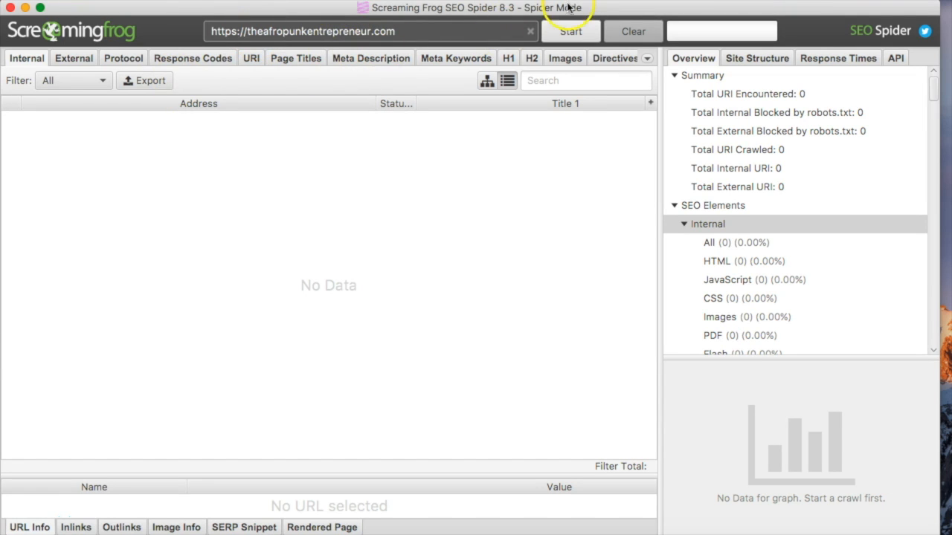
{"action": "left_click", "coordinate": [563, 35]}
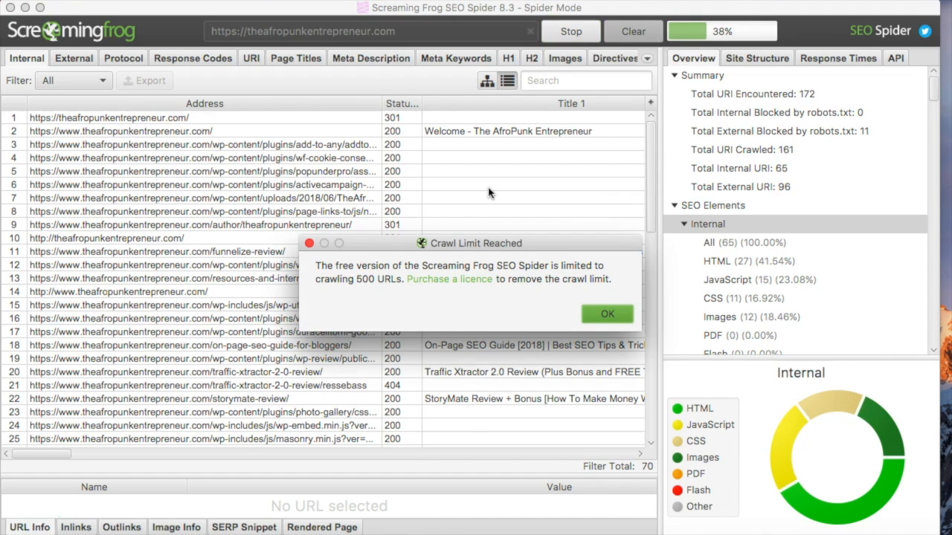
{"action": "left_click", "coordinate": [308, 244]}
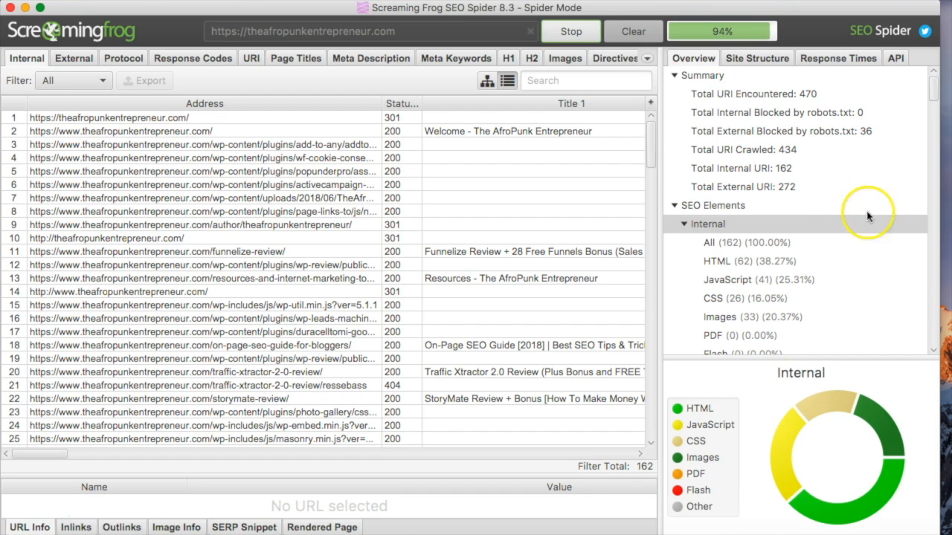
- Check the file-type filter options for the internal URLs, and look over the External, Protocol and Response Codes results
{"action": "mouse_move", "coordinate": [829, 534]}
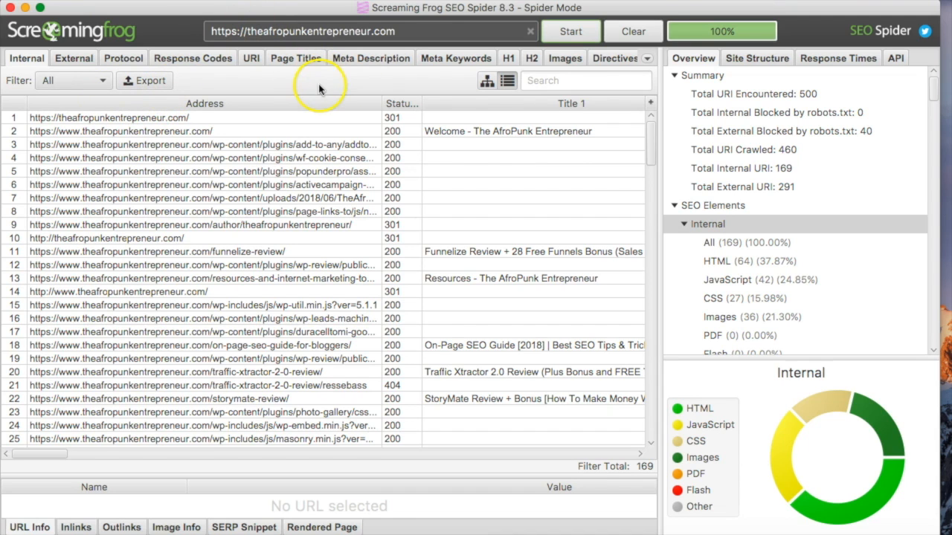
{"action": "left_click", "coordinate": [102, 82]}
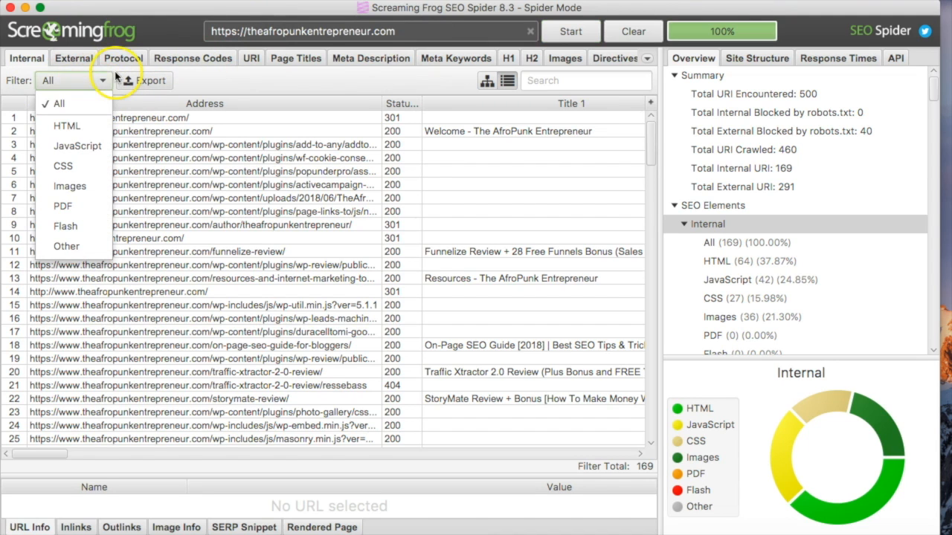
{"action": "left_click", "coordinate": [60, 58]}
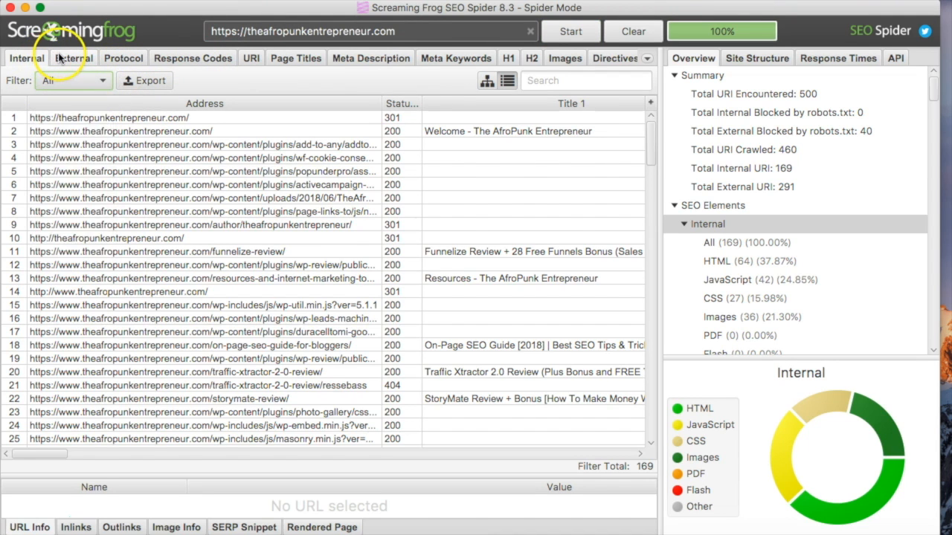
{"action": "left_click", "coordinate": [60, 58]}
{"action": "left_click", "coordinate": [121, 58]}
{"action": "left_click", "coordinate": [181, 56]}
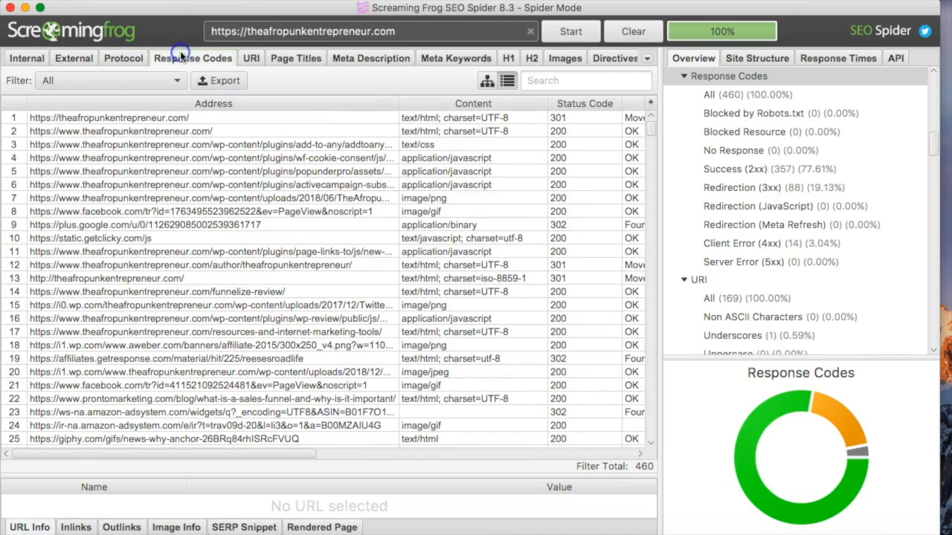
- Look over the crawl's URI, Page Titles, Meta Description, Meta Keywords, H1, H2 and Images results
{"action": "left_click", "coordinate": [251, 58]}
{"action": "left_click", "coordinate": [298, 58]}
{"action": "left_click", "coordinate": [370, 58]}
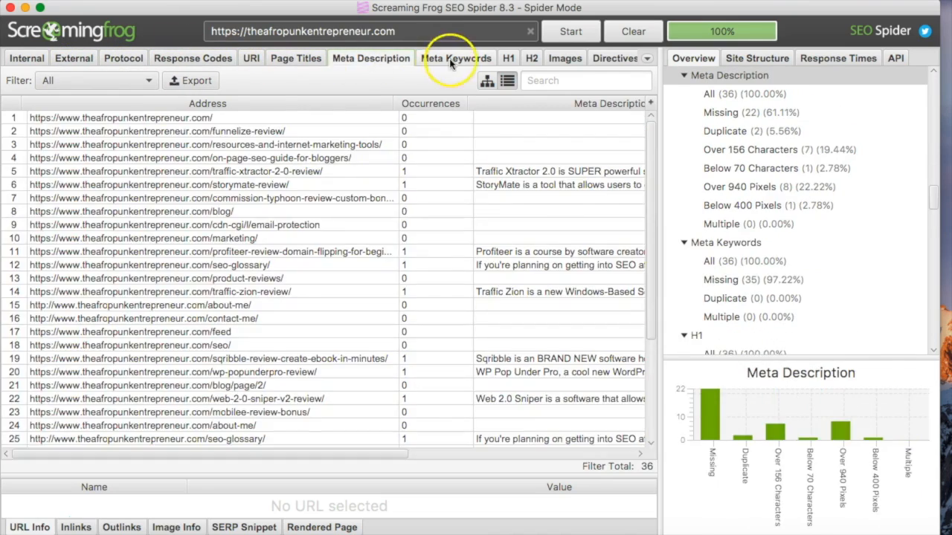
{"action": "left_click", "coordinate": [449, 59]}
{"action": "left_click", "coordinate": [508, 58]}
{"action": "left_click", "coordinate": [532, 58]}
{"action": "left_click", "coordinate": [556, 58]}
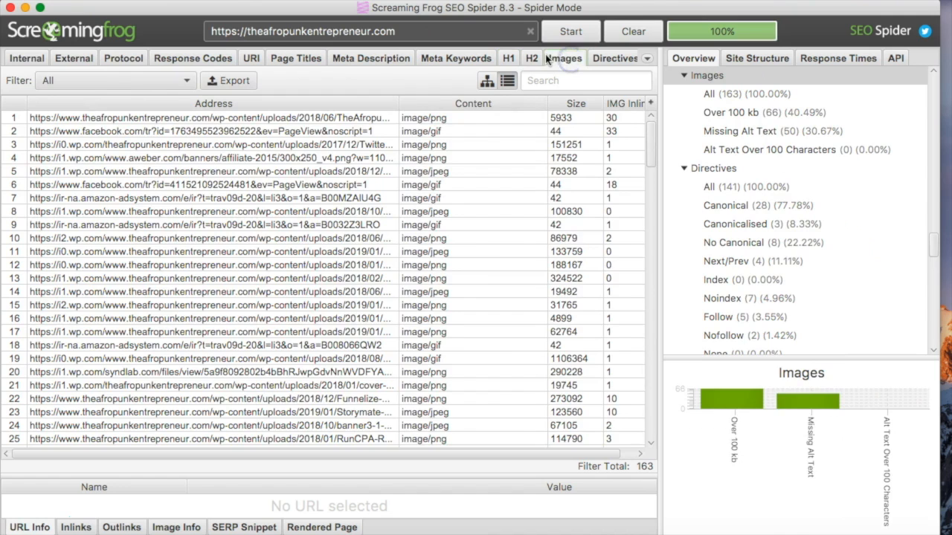
- Return to the internal URLs, narrow them to HTML, and restore the filter to All
{"action": "left_click", "coordinate": [26, 58]}
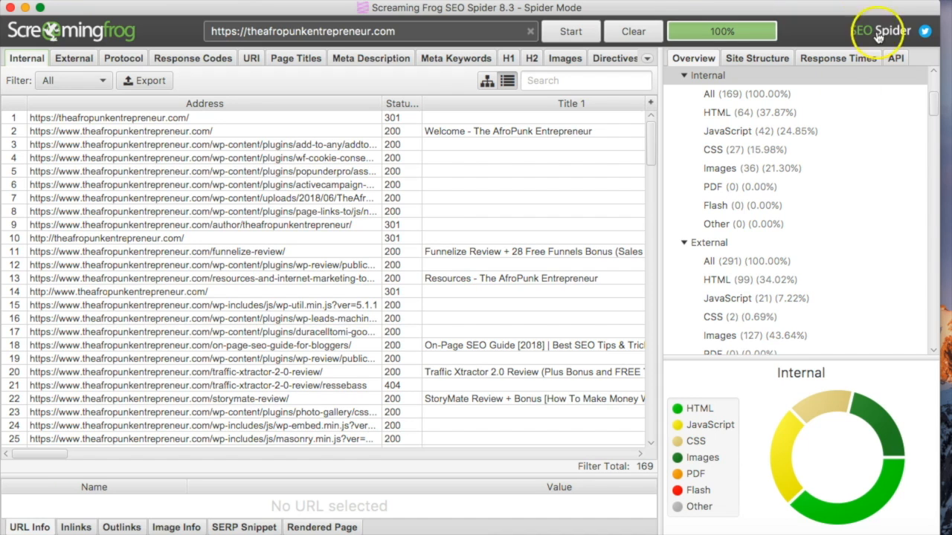
{"action": "left_click", "coordinate": [717, 113]}
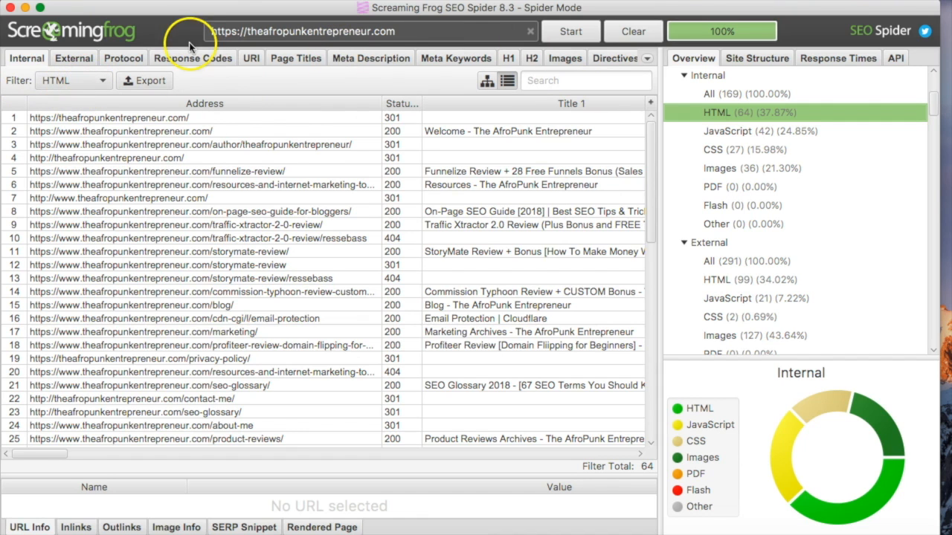
{"action": "left_click", "coordinate": [76, 80]}
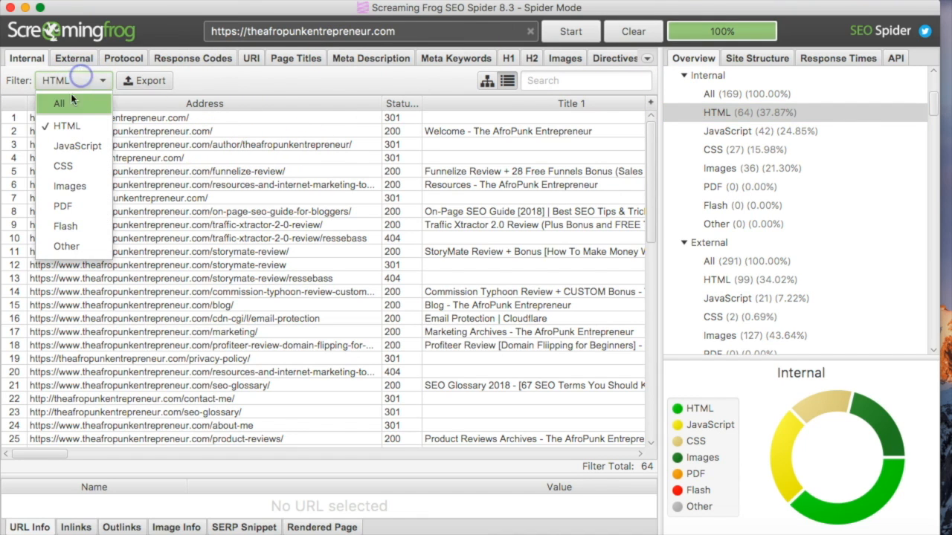
{"action": "left_click", "coordinate": [64, 100]}
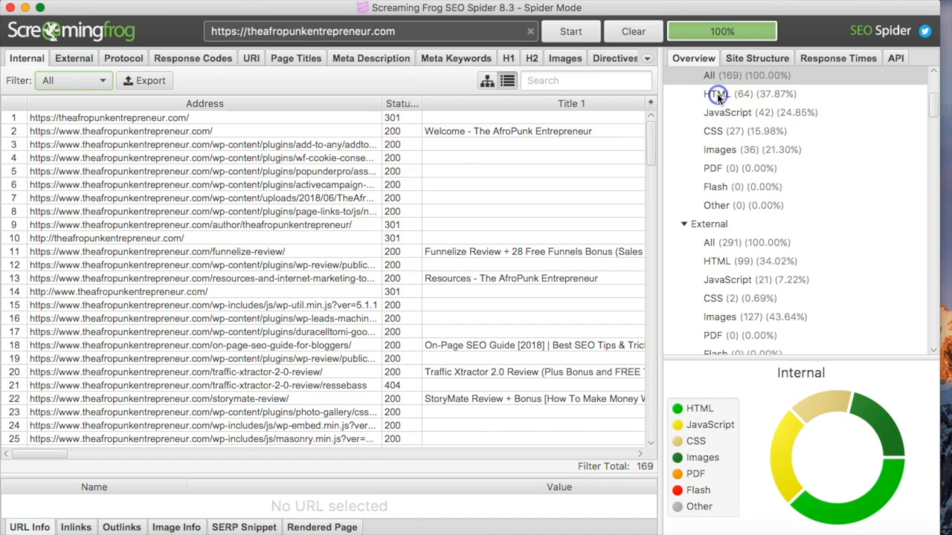
- Filter the internal URLs to HTML pages only
{"action": "left_click", "coordinate": [740, 95]}
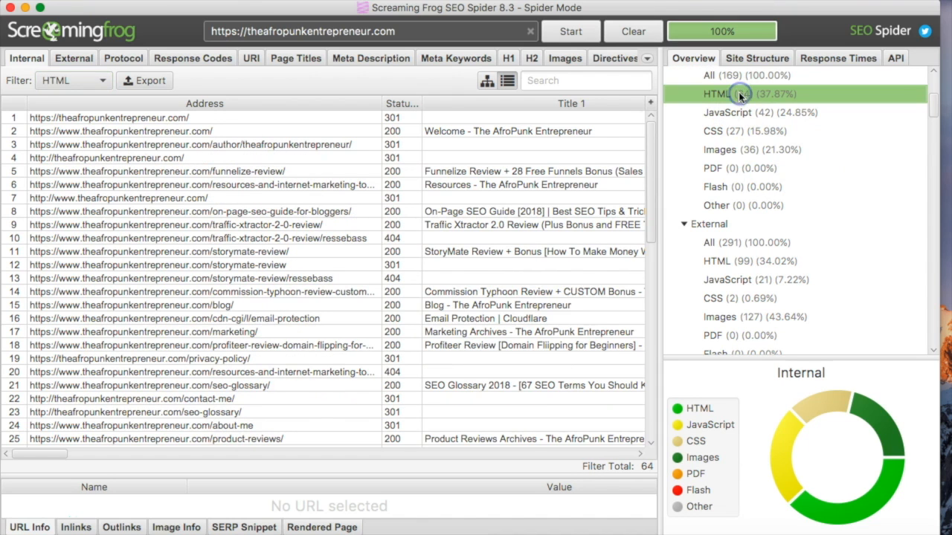
{"action": "left_click", "coordinate": [77, 85]}
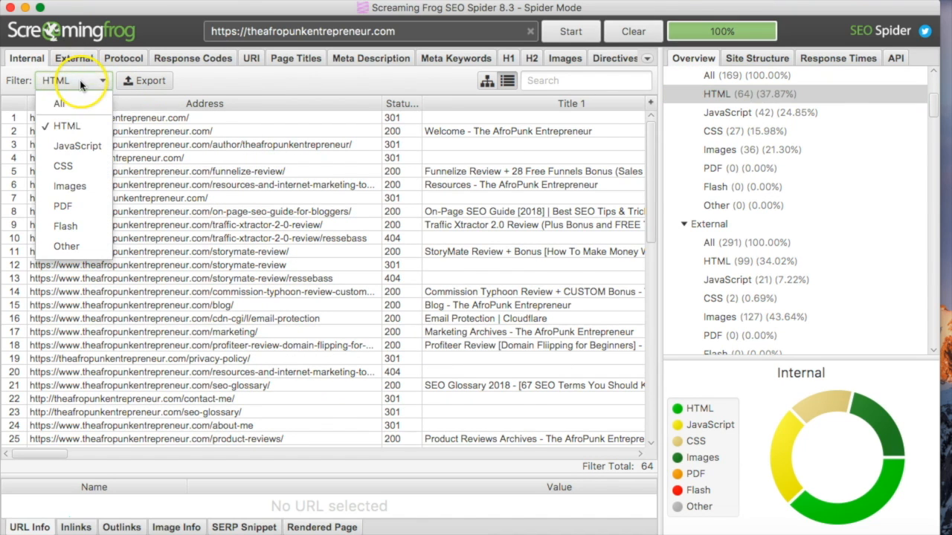
{"action": "left_click", "coordinate": [47, 102]}
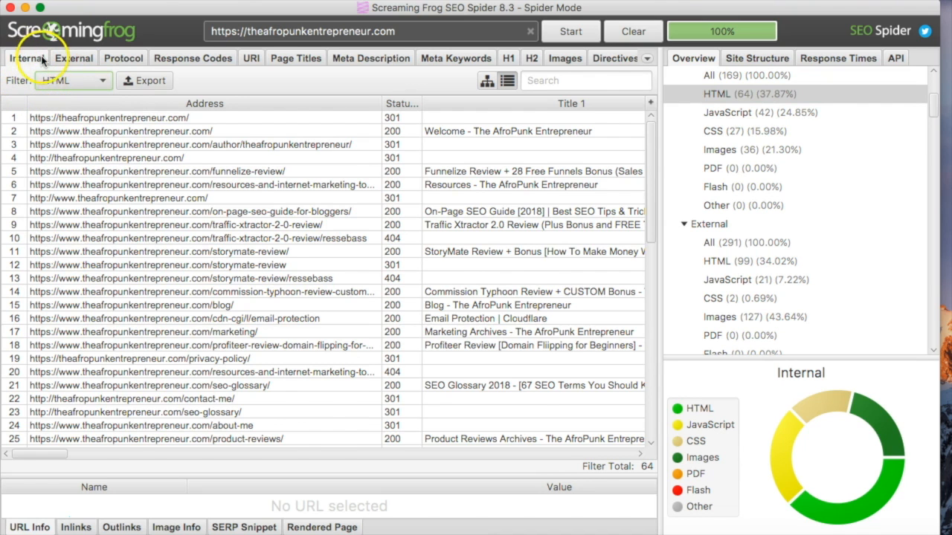
{"action": "left_click", "coordinate": [74, 80]}
{"action": "left_click", "coordinate": [77, 124]}
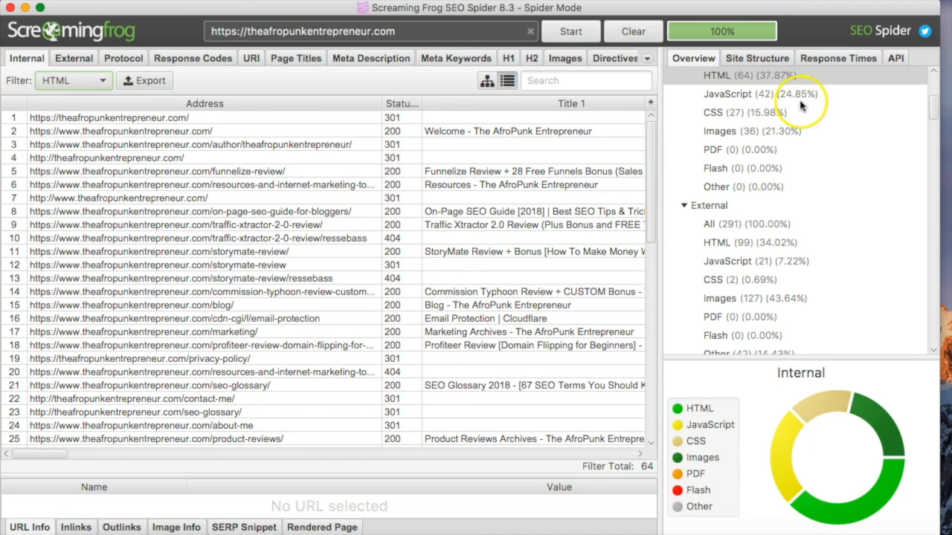
- Widen the crawl overview beside the URL list and show its Summary section
{"action": "scroll", "coordinate": [766, 113], "scroll_direction": "up", "scroll_amount": 3}
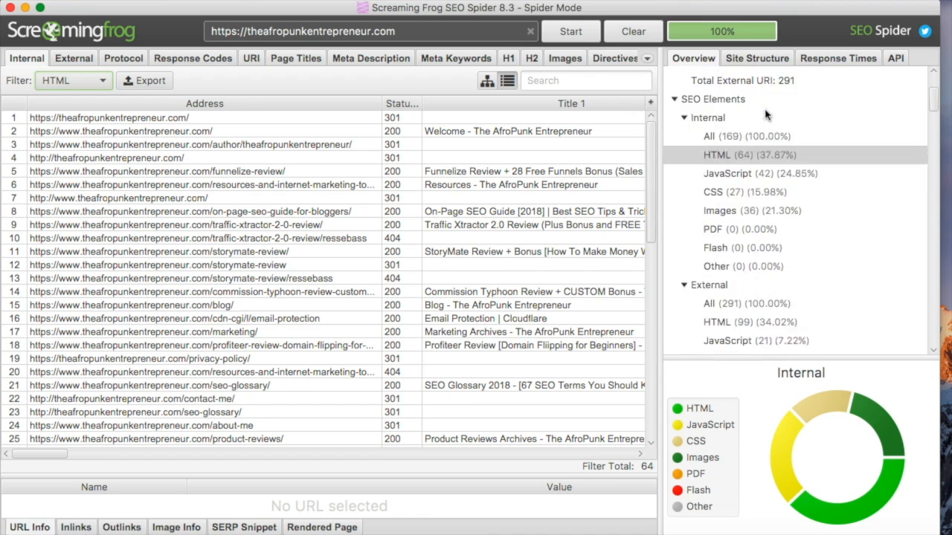
{"action": "scroll", "coordinate": [743, 123], "scroll_direction": "down", "scroll_amount": 6}
{"action": "left_click_drag", "start_coordinate": [660, 139], "coordinate": [548, 138]}
{"action": "scroll", "coordinate": [742, 172], "scroll_direction": "up", "scroll_amount": 10}
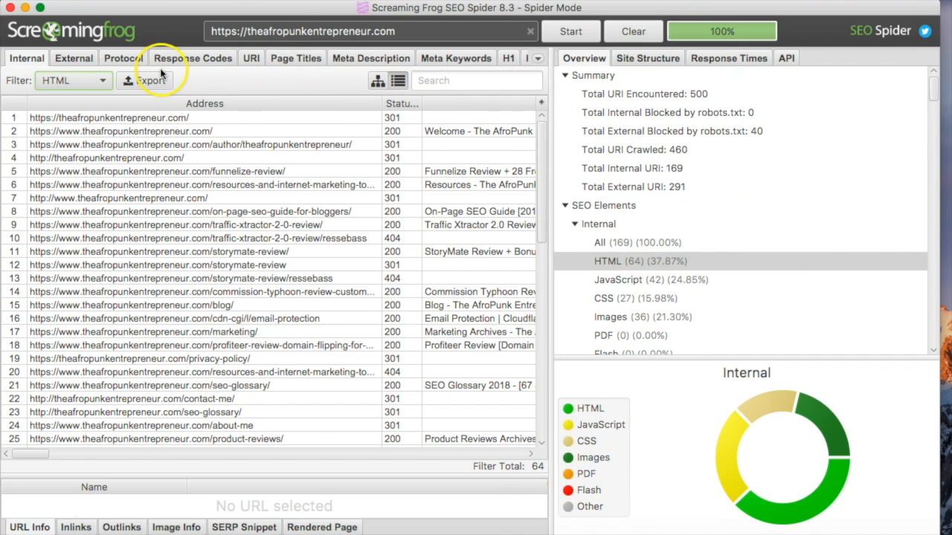
- Review the Summary, Internal, External, Protocol and Response Codes figures in the crawl overview
{"action": "scroll", "coordinate": [696, 211], "scroll_direction": "down", "scroll_amount": 10}
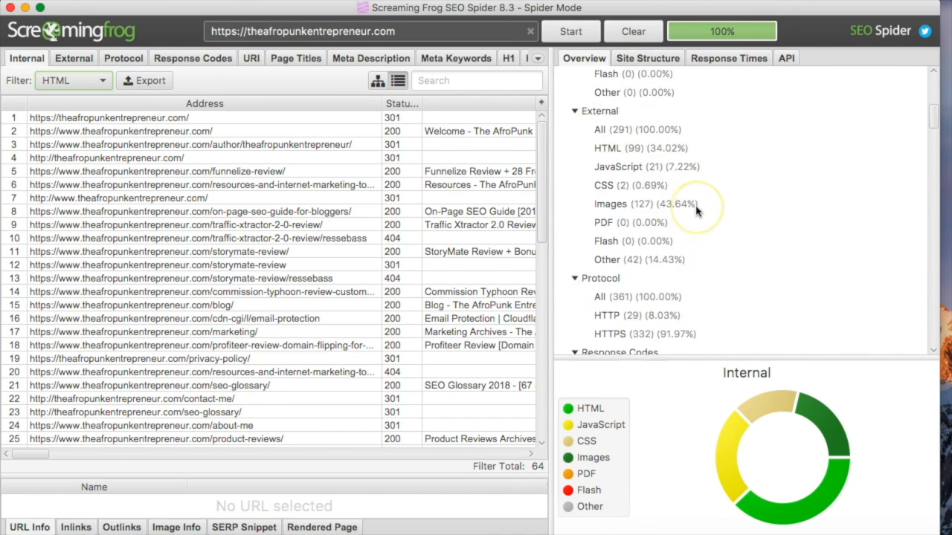
{"action": "scroll", "coordinate": [697, 211], "scroll_direction": "up", "scroll_amount": 10}
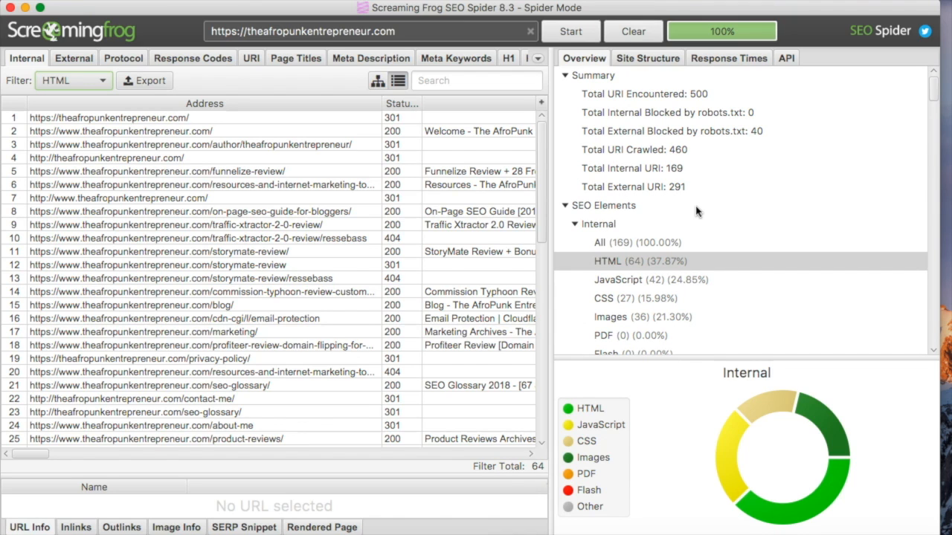
{"action": "scroll", "coordinate": [697, 211], "scroll_direction": "down", "scroll_amount": 5}
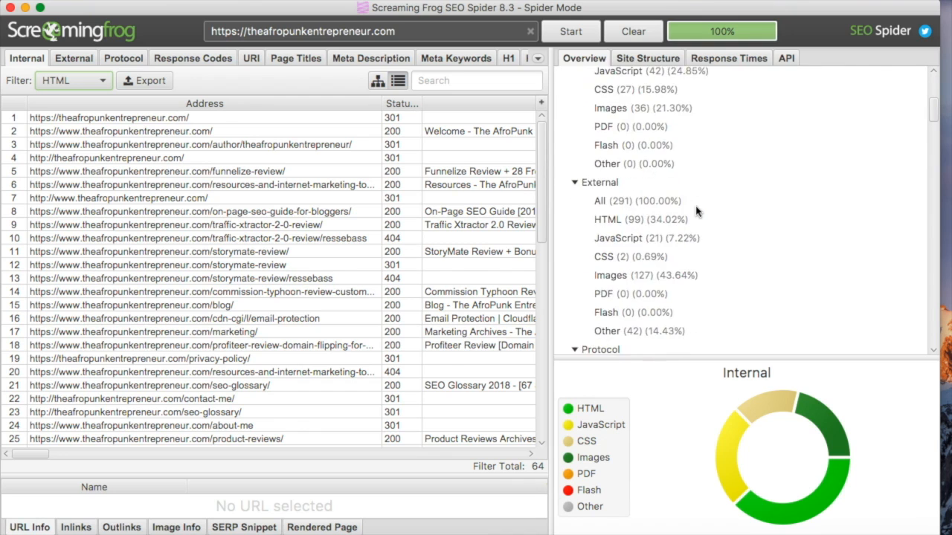
{"action": "scroll", "coordinate": [686, 208], "scroll_direction": "up", "scroll_amount": 2}
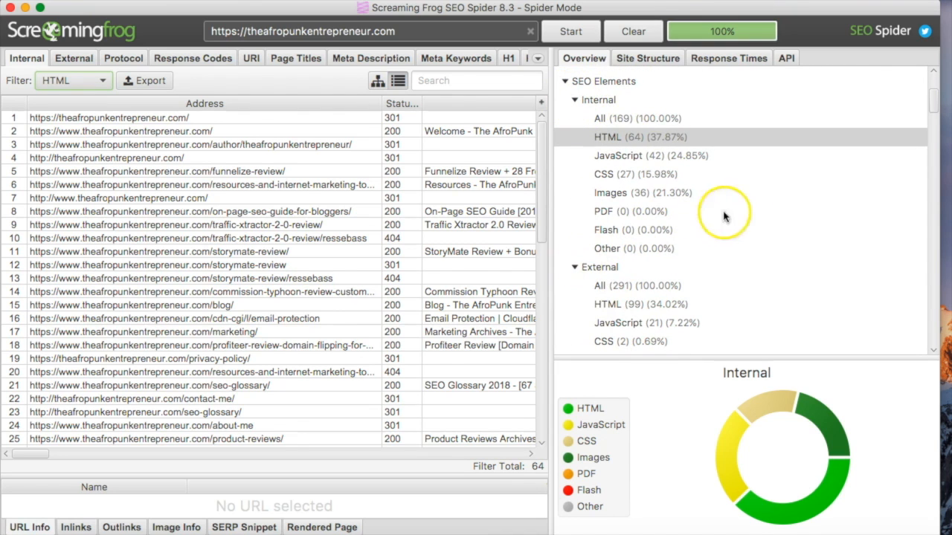
{"action": "scroll", "coordinate": [729, 236], "scroll_direction": "down", "scroll_amount": 3}
{"action": "scroll", "coordinate": [729, 237], "scroll_direction": "down", "scroll_amount": 4}
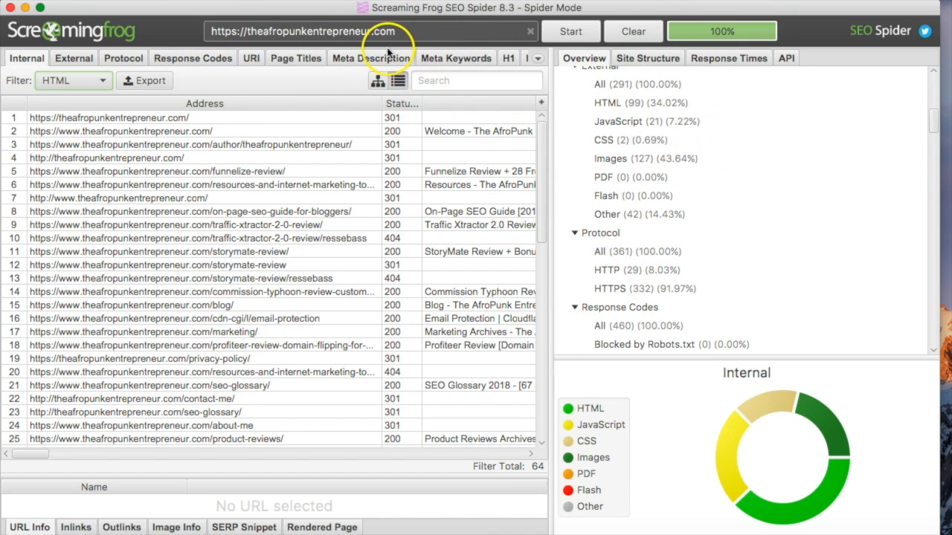
{"action": "scroll", "coordinate": [659, 320], "scroll_direction": "down", "scroll_amount": 10}
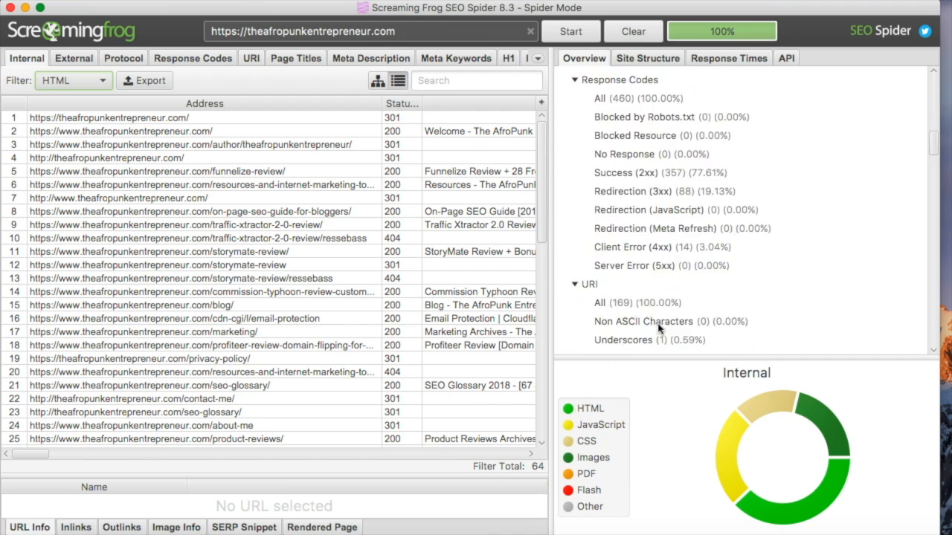
- Review the Page Titles, Meta Description and Meta Keywords issue categories in the crawl overview
{"action": "scroll", "coordinate": [658, 329], "scroll_direction": "down", "scroll_amount": 4}
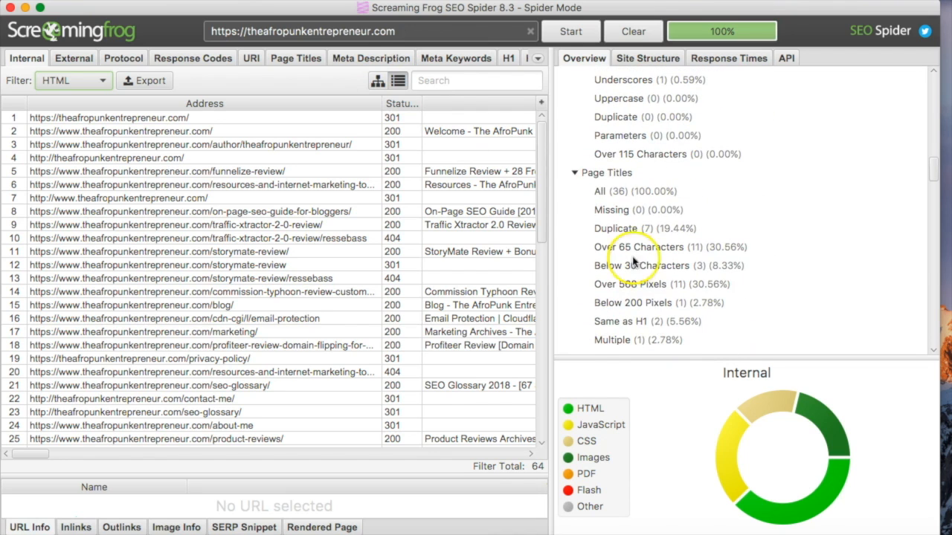
{"action": "scroll", "coordinate": [633, 261], "scroll_direction": "down", "scroll_amount": 3}
{"action": "scroll", "coordinate": [658, 180], "scroll_direction": "up", "scroll_amount": 1}
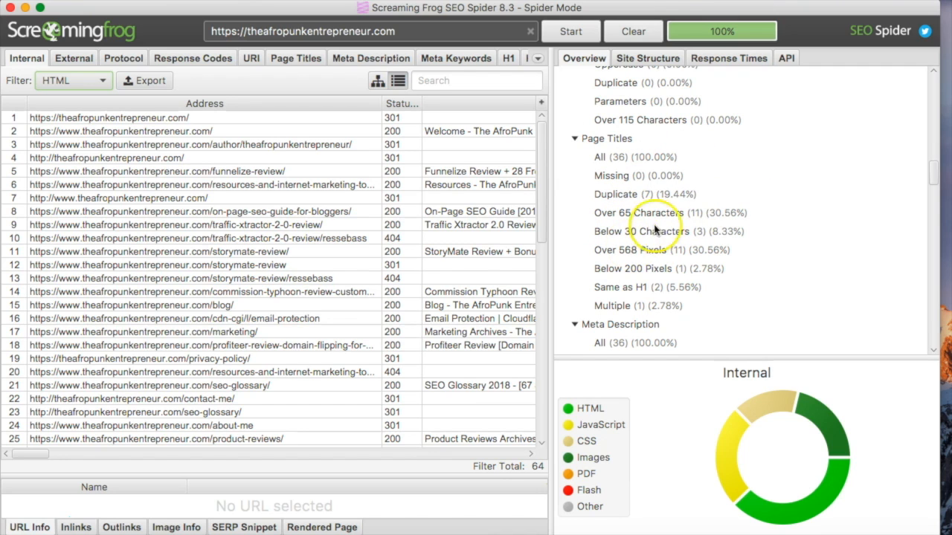
{"action": "scroll", "coordinate": [639, 183], "scroll_direction": "down", "scroll_amount": 5}
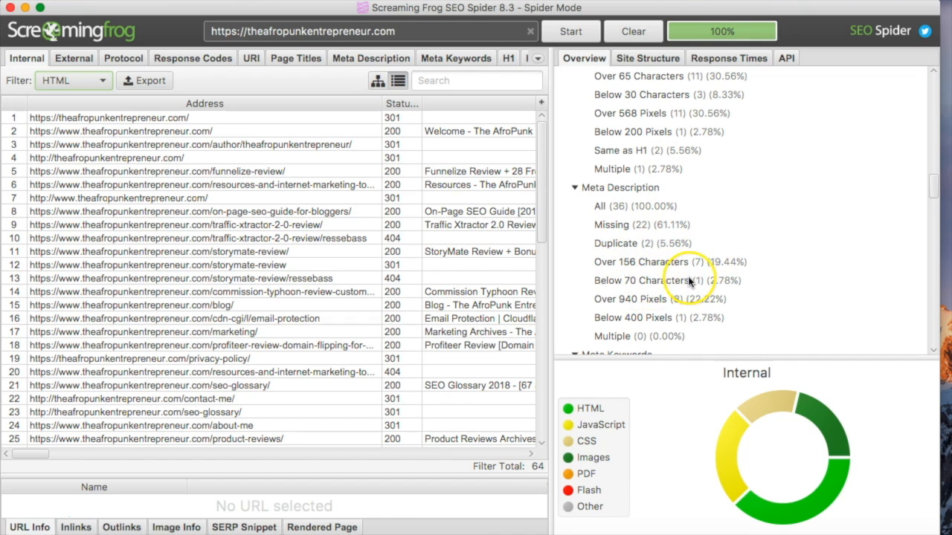
{"action": "scroll", "coordinate": [691, 281], "scroll_direction": "down", "scroll_amount": 2}
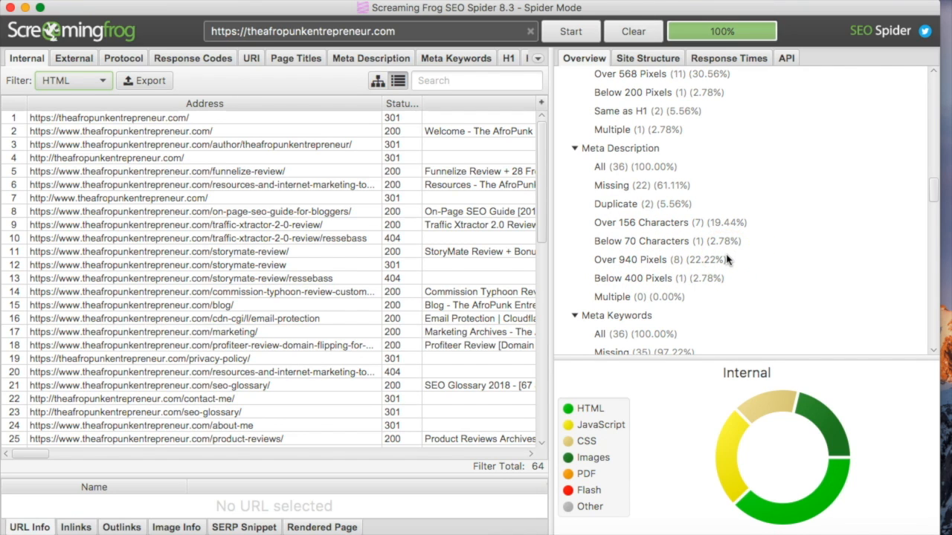
{"action": "scroll", "coordinate": [727, 259], "scroll_direction": "down", "scroll_amount": 4}
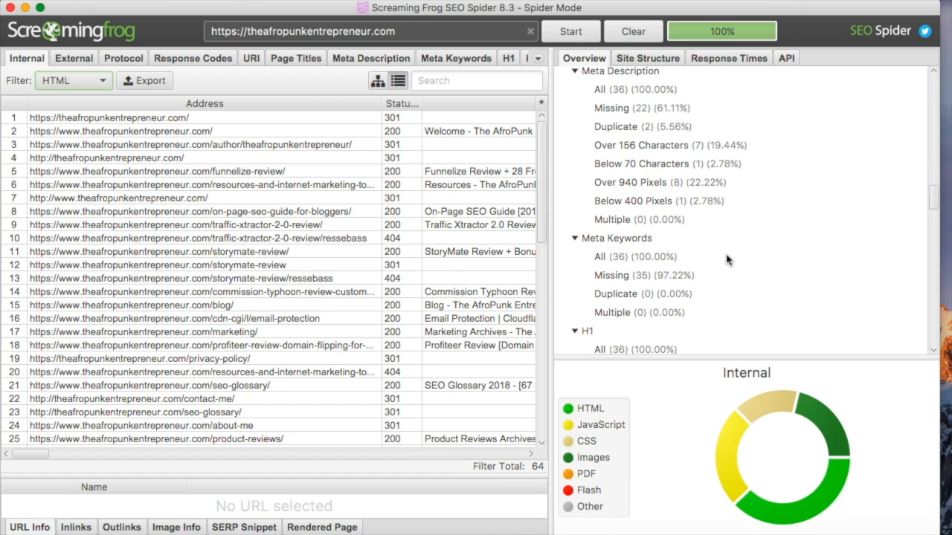
- Review the H1, H2, Images and Directives categories in the crawl overview
{"action": "scroll", "coordinate": [728, 258], "scroll_direction": "down", "scroll_amount": 8}
{"action": "scroll", "coordinate": [727, 259], "scroll_direction": "down", "scroll_amount": 2}
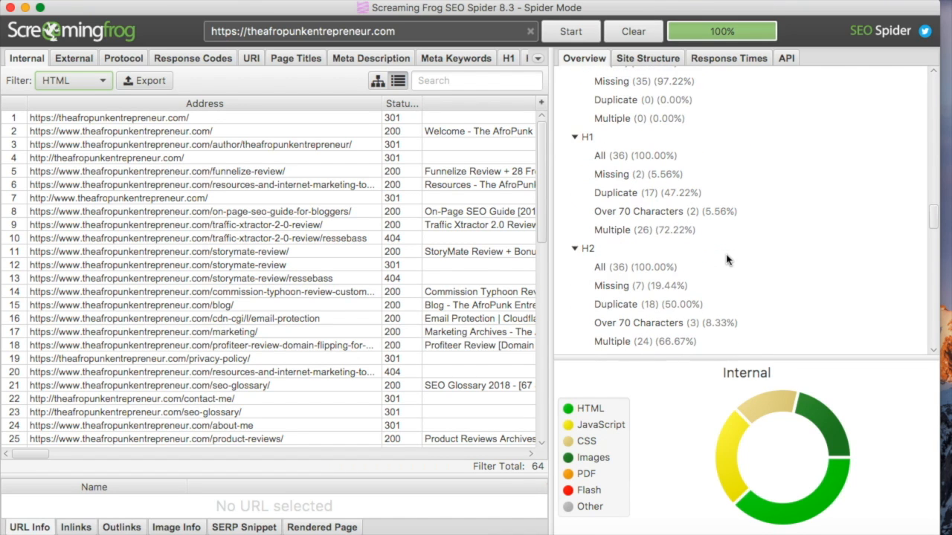
{"action": "scroll", "coordinate": [705, 270], "scroll_direction": "down", "scroll_amount": 7}
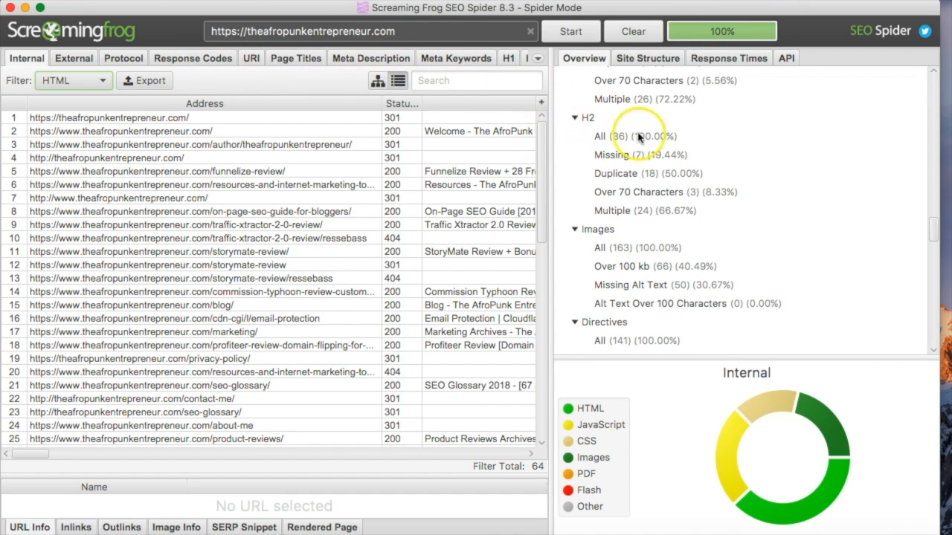
{"action": "scroll", "coordinate": [676, 219], "scroll_direction": "down", "scroll_amount": 6}
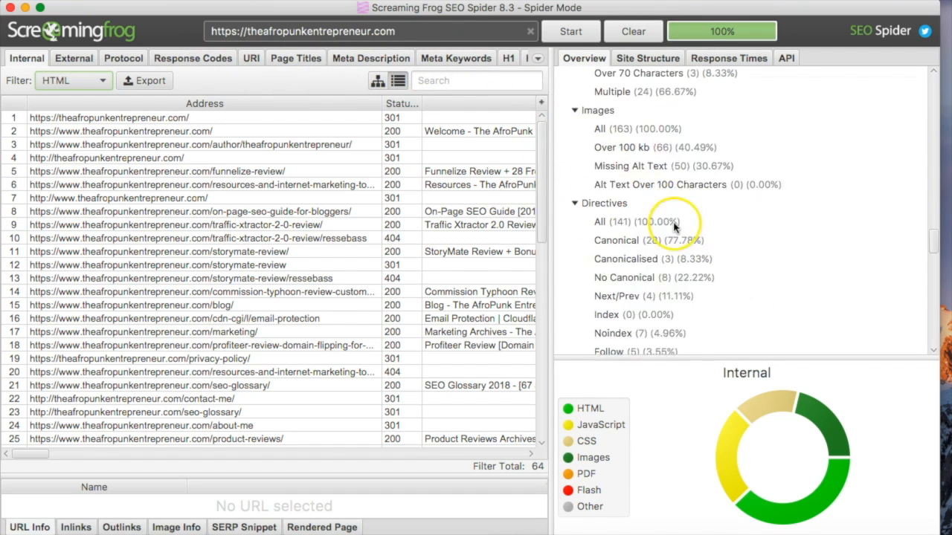
{"action": "scroll", "coordinate": [676, 223], "scroll_direction": "down", "scroll_amount": 2}
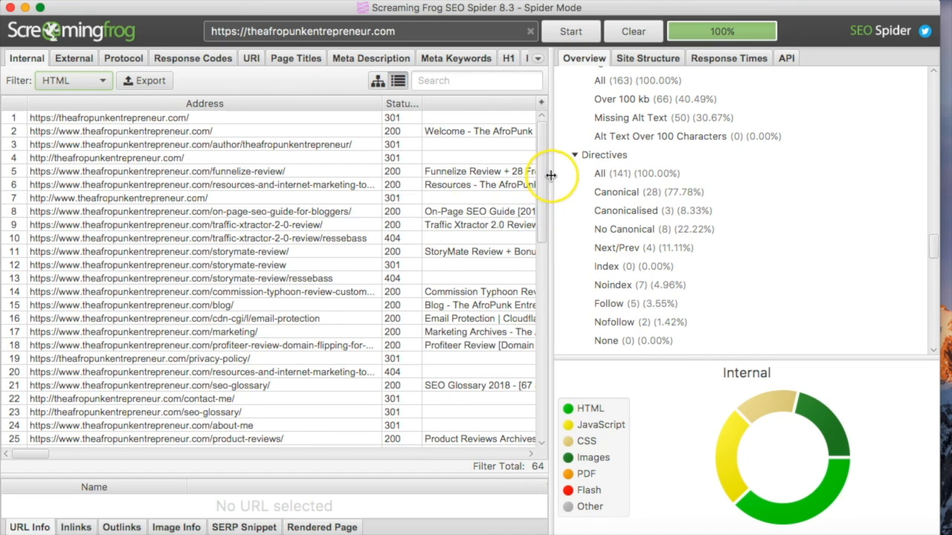
- Widen the URL list, select the first internal URL, and check the Response Codes results before returning to the internal URLs
{"action": "left_click_drag", "start_coordinate": [632, 175], "coordinate": [686, 102]}
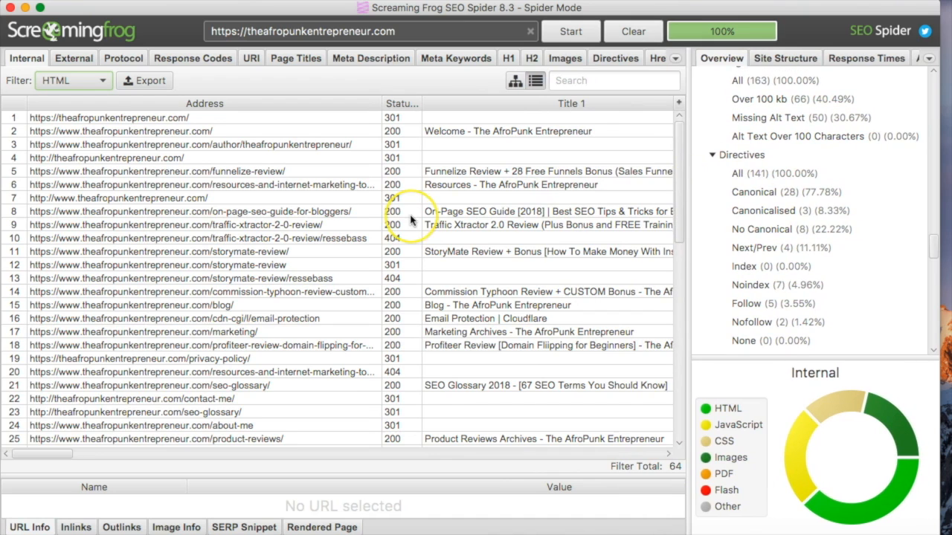
{"action": "scroll", "coordinate": [301, 215], "scroll_direction": "left", "scroll_amount": 2}
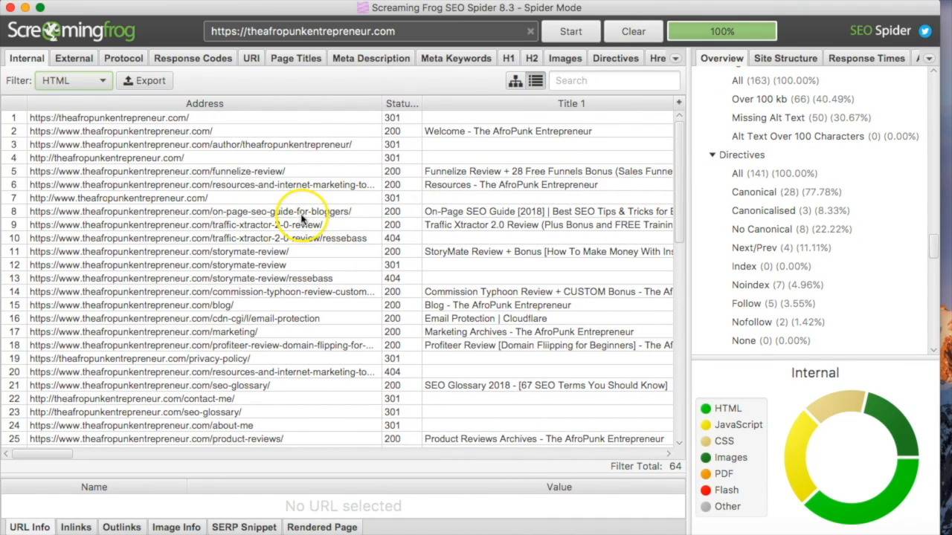
{"action": "left_click", "coordinate": [78, 120]}
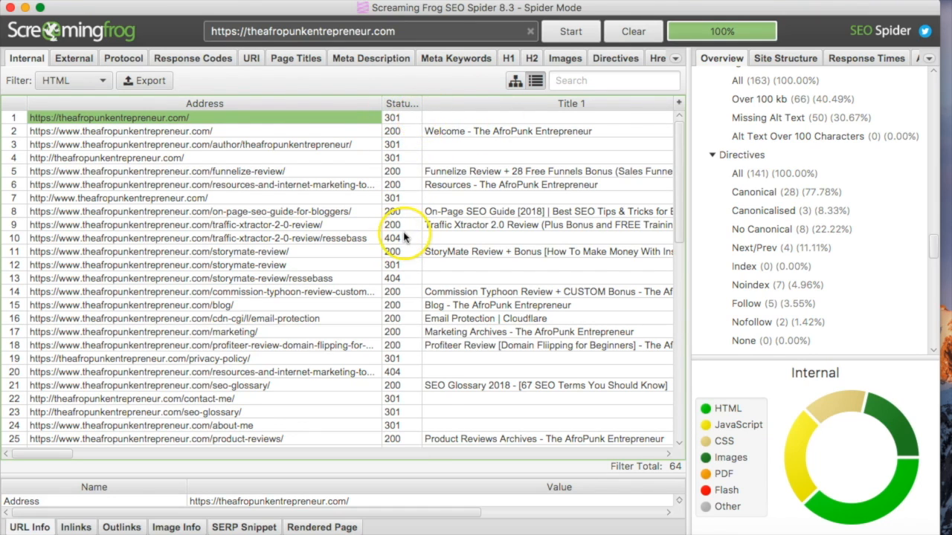
{"action": "left_click", "coordinate": [186, 62]}
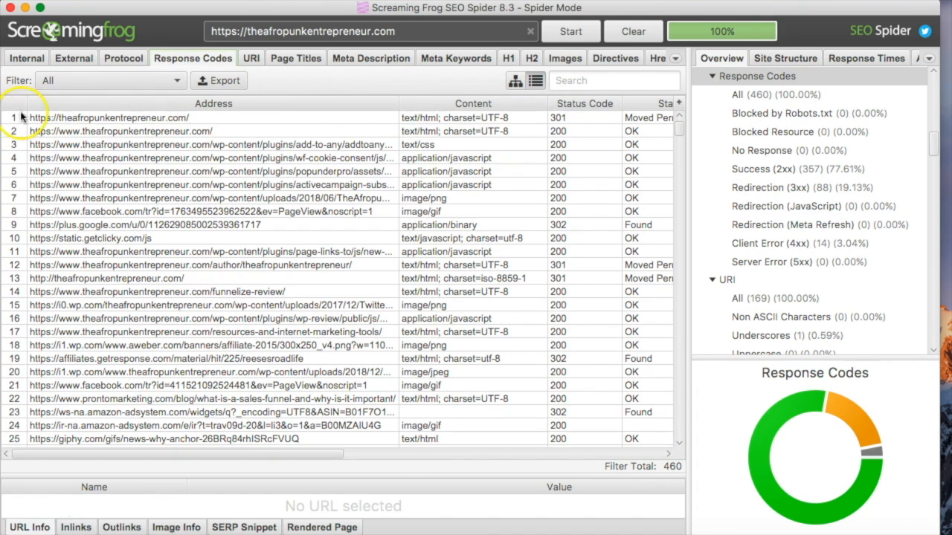
{"action": "left_click", "coordinate": [13, 59]}
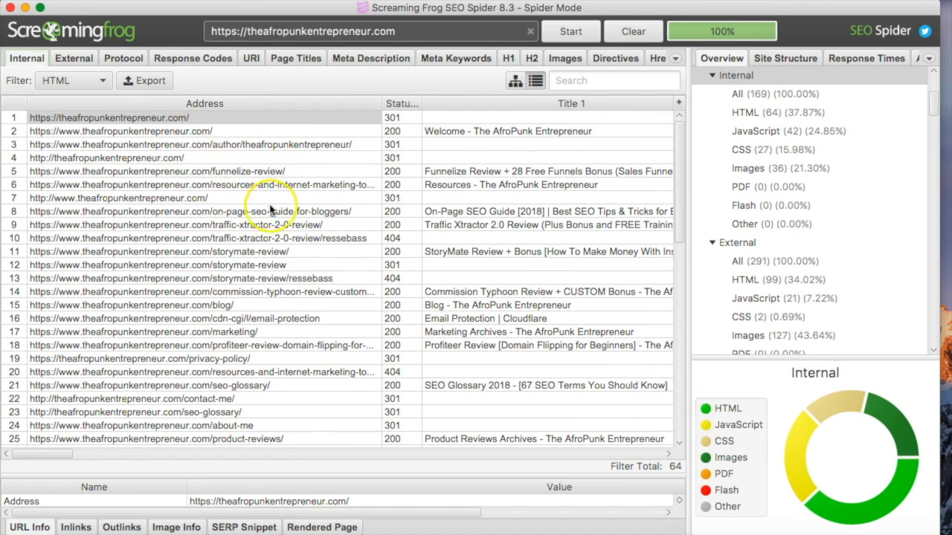
- Enlarge the URL details for the funnelize-review page and look across the internal list's title, status and content columns
{"action": "left_click", "coordinate": [215, 173]}
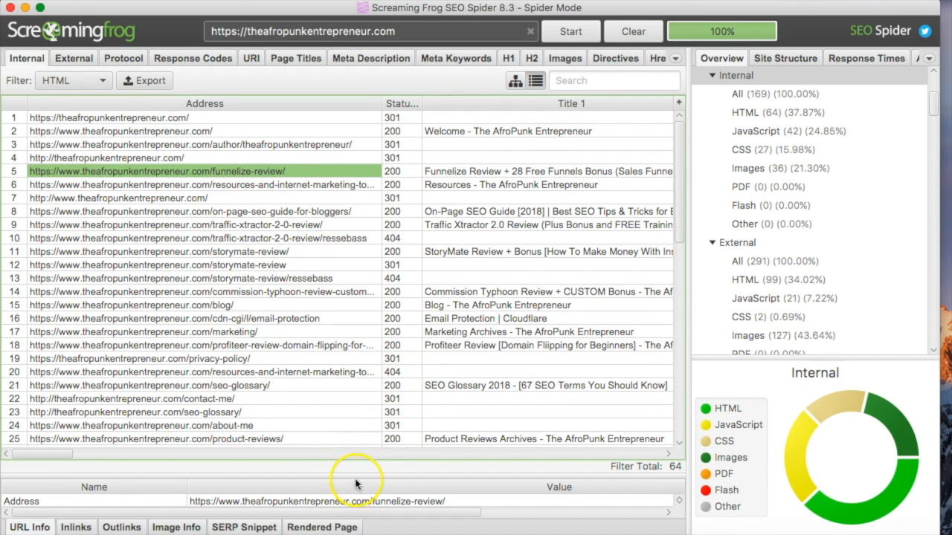
{"action": "left_click_drag", "start_coordinate": [355, 479], "coordinate": [370, 333]}
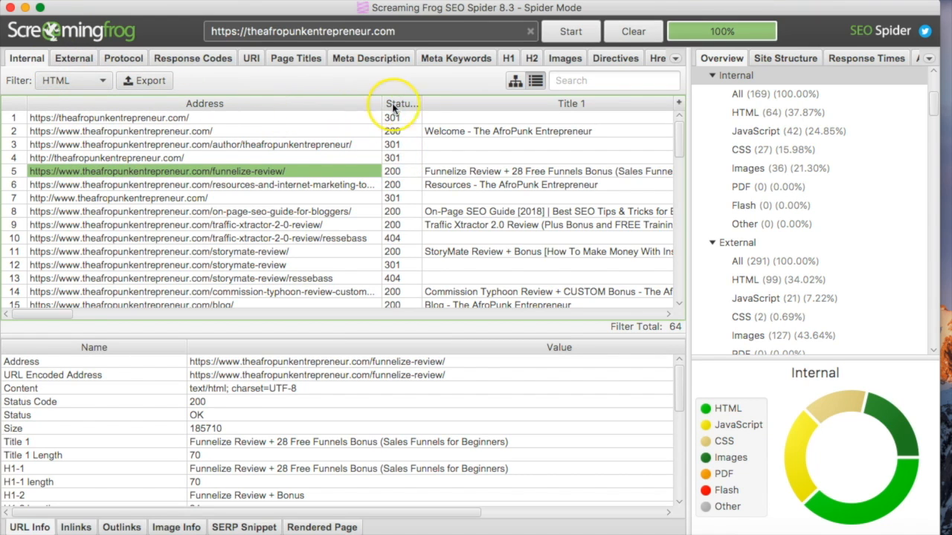
{"action": "scroll", "coordinate": [531, 128], "scroll_direction": "right", "scroll_amount": 10}
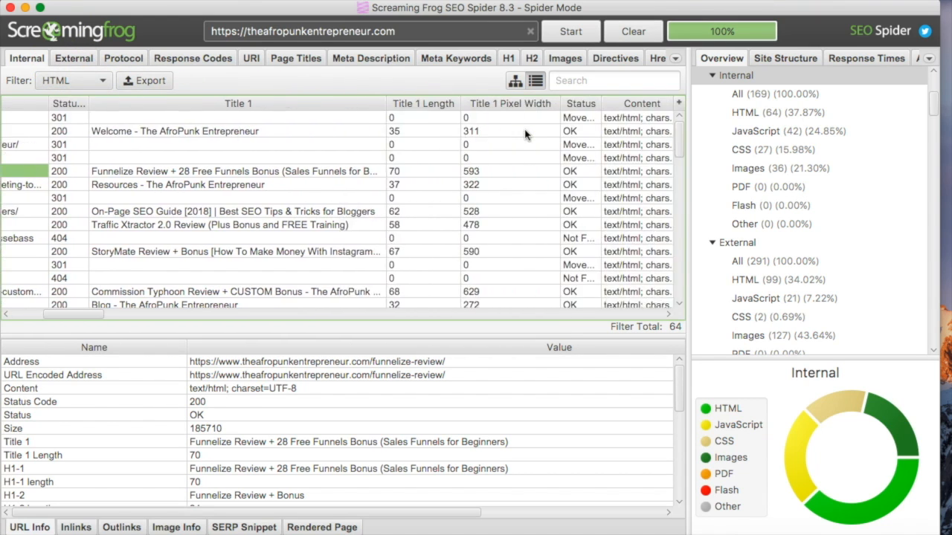
{"action": "scroll", "coordinate": [461, 157], "scroll_direction": "right", "scroll_amount": 10}
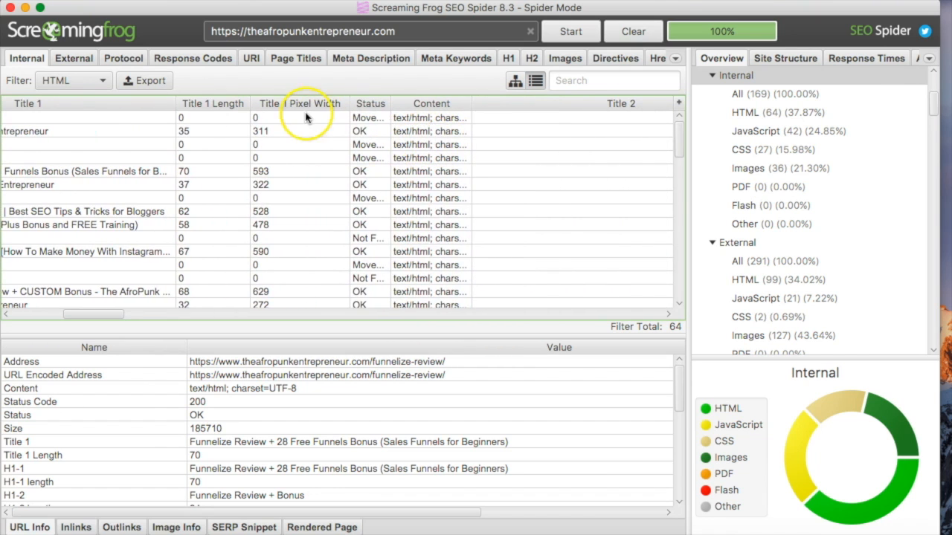
{"action": "scroll", "coordinate": [616, 138], "scroll_direction": "right", "scroll_amount": 15}
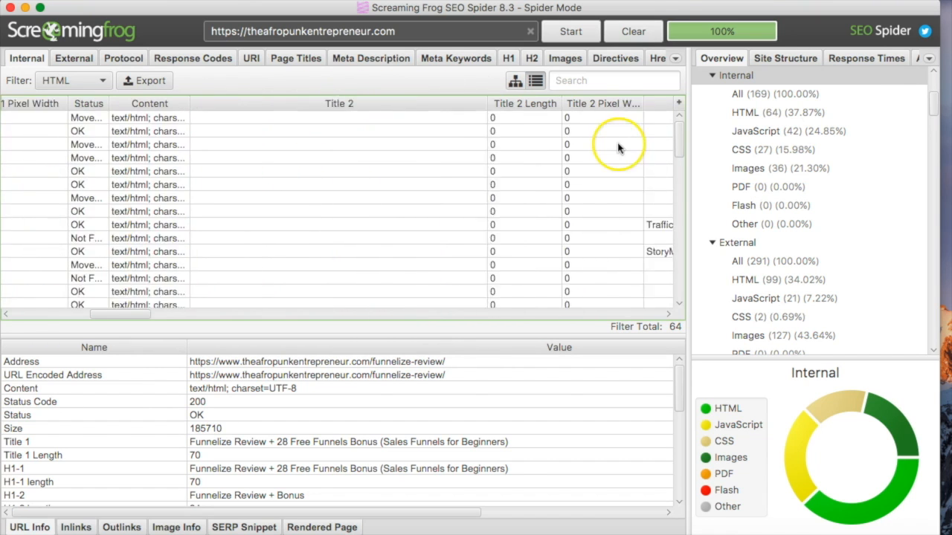
- Examine the URL details for the resources-and-internet-marketing-tools page, and enlarge the internal URL list
{"action": "scroll", "coordinate": [509, 142], "scroll_direction": "left", "scroll_amount": 20}
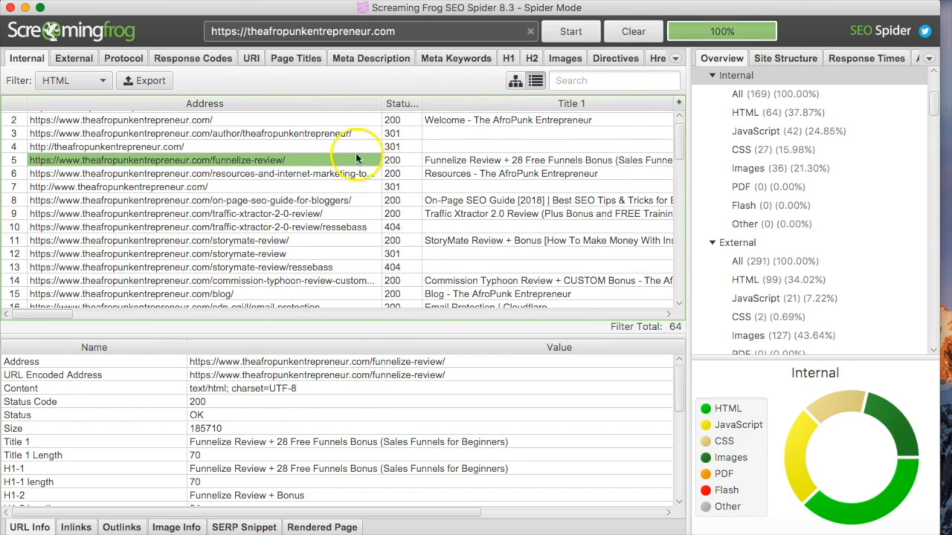
{"action": "left_click", "coordinate": [162, 147]}
{"action": "left_click", "coordinate": [164, 173]}
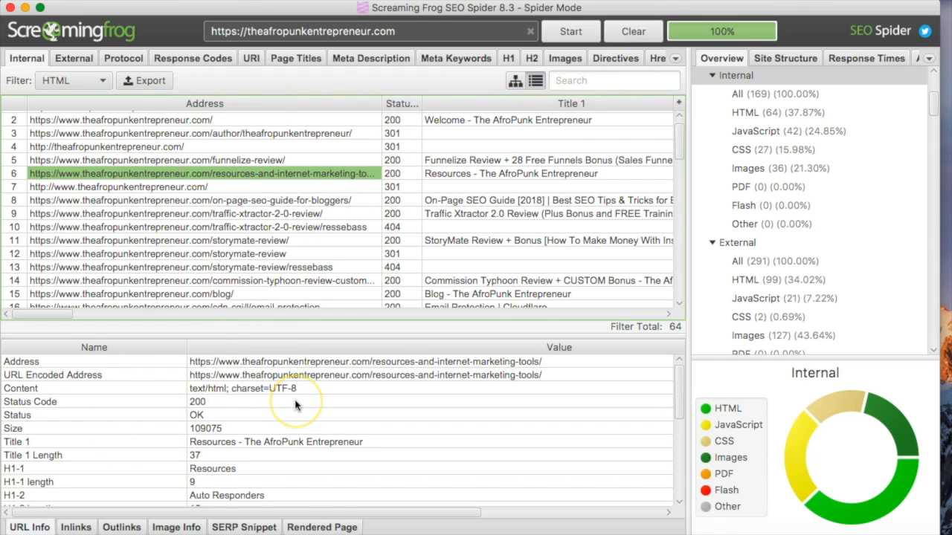
{"action": "left_click", "coordinate": [328, 374]}
{"action": "scroll", "coordinate": [312, 199], "scroll_direction": "up", "scroll_amount": 1}
{"action": "scroll", "coordinate": [311, 199], "scroll_direction": "left", "scroll_amount": 1}
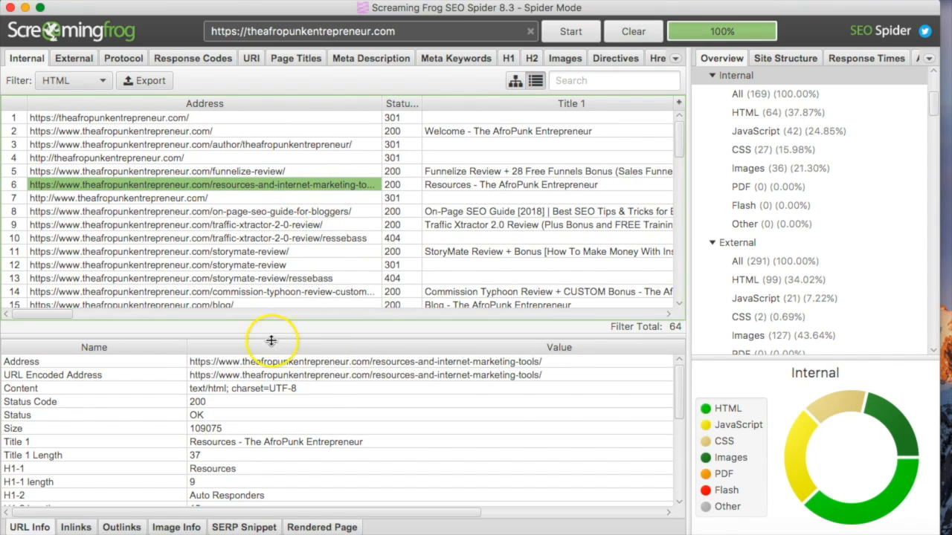
{"action": "left_click_drag", "start_coordinate": [334, 335], "coordinate": [333, 470]}
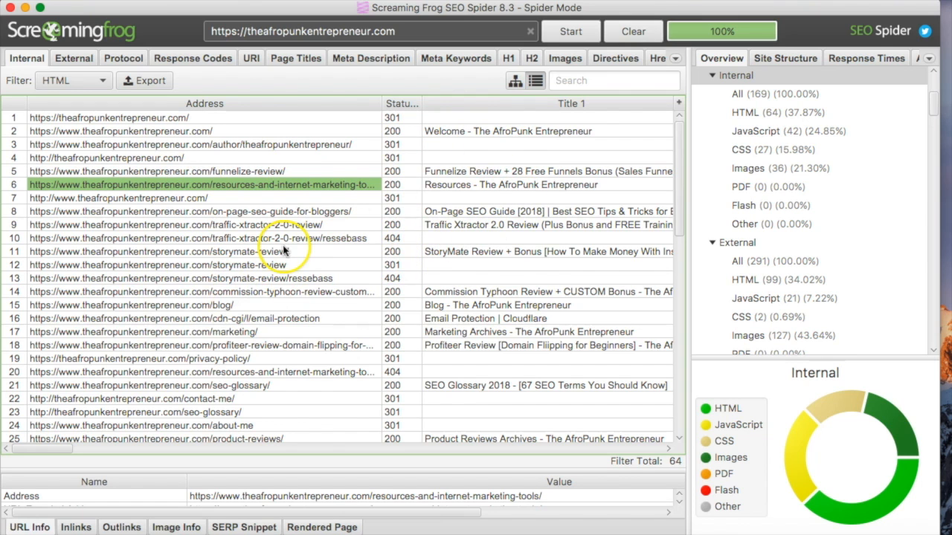
- Look through the addresses, content types and status codes of the external URLs found in the crawl
{"action": "left_click", "coordinate": [74, 58]}
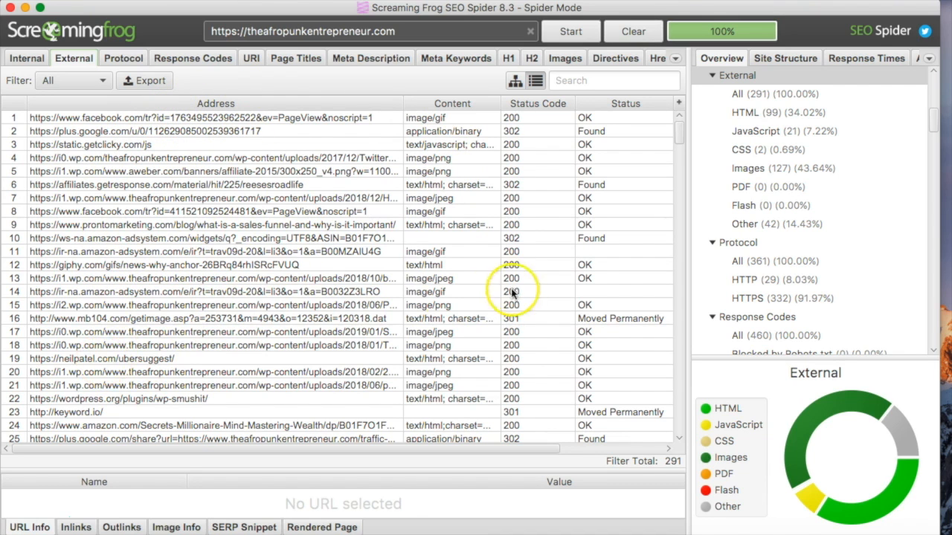
{"action": "scroll", "coordinate": [429, 287], "scroll_direction": "down", "scroll_amount": 5}
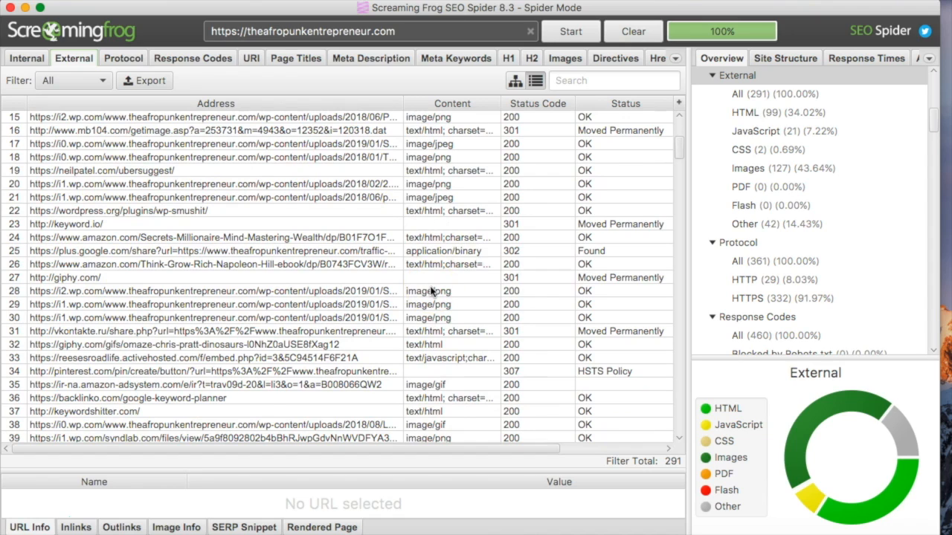
{"action": "scroll", "coordinate": [322, 226], "scroll_direction": "down", "scroll_amount": 15}
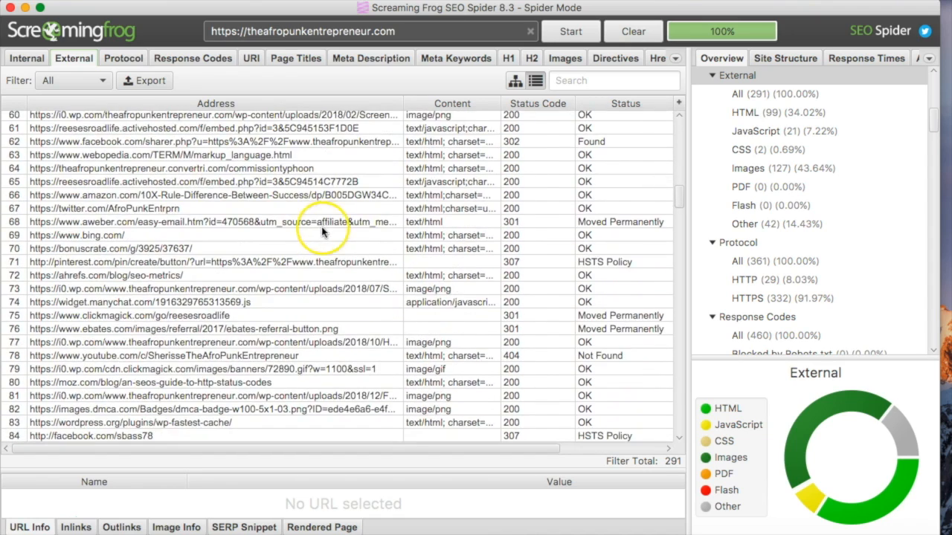
- Sort the external URLs by ascending status code and examine the redirect and error entries near the end of the list
{"action": "scroll", "coordinate": [322, 226], "scroll_direction": "up", "scroll_amount": 15}
{"action": "scroll", "coordinate": [322, 227], "scroll_direction": "right", "scroll_amount": 2}
{"action": "left_click", "coordinate": [498, 105]}
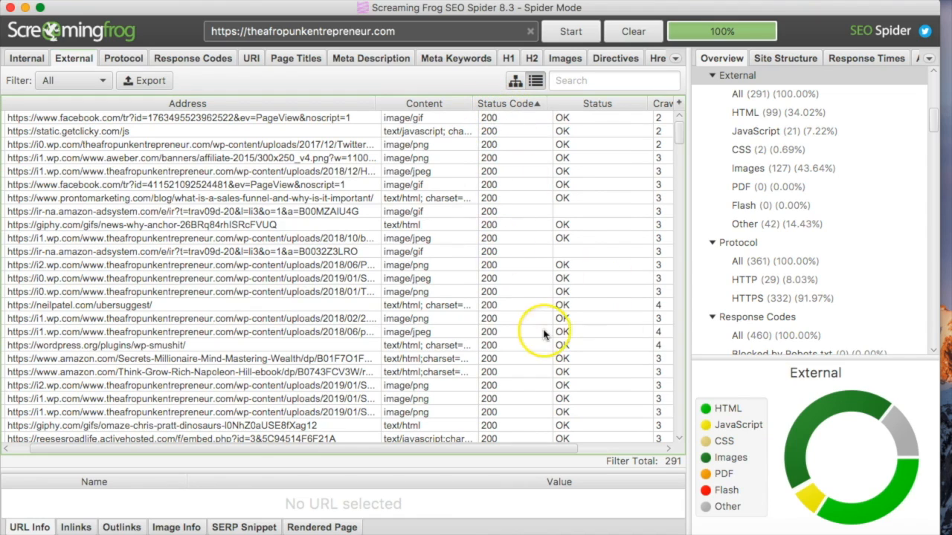
{"action": "scroll", "coordinate": [531, 336], "scroll_direction": "down", "scroll_amount": 15}
{"action": "scroll", "coordinate": [531, 336], "scroll_direction": "left", "scroll_amount": 2}
{"action": "scroll", "coordinate": [531, 336], "scroll_direction": "down", "scroll_amount": 5}
{"action": "scroll", "coordinate": [551, 234], "scroll_direction": "down", "scroll_amount": 5}
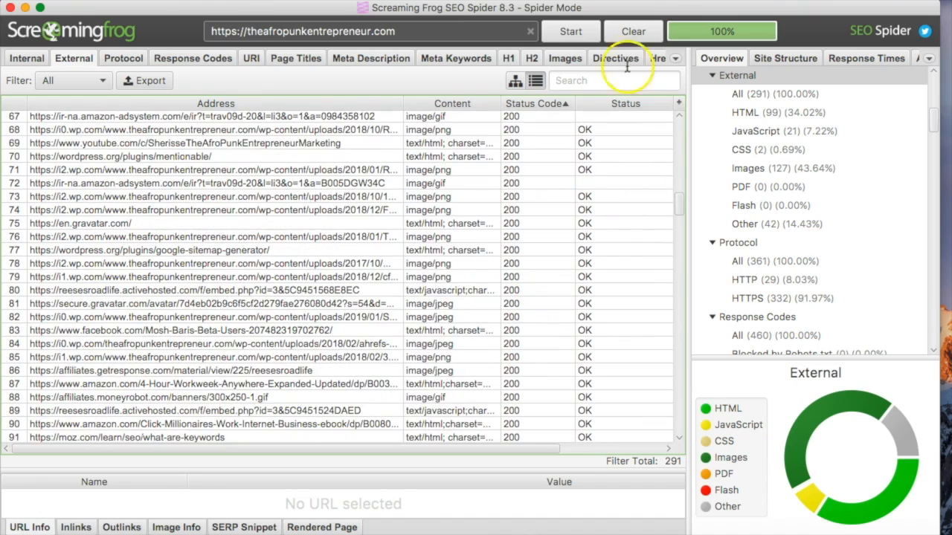
{"action": "scroll", "coordinate": [543, 385], "scroll_direction": "down", "scroll_amount": 20}
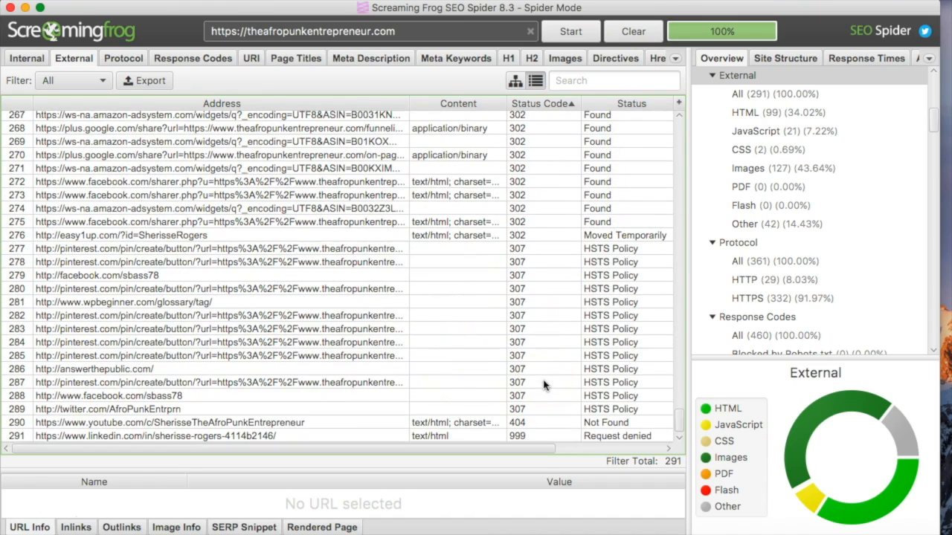
{"action": "scroll", "coordinate": [533, 142], "scroll_direction": "up", "scroll_amount": 3}
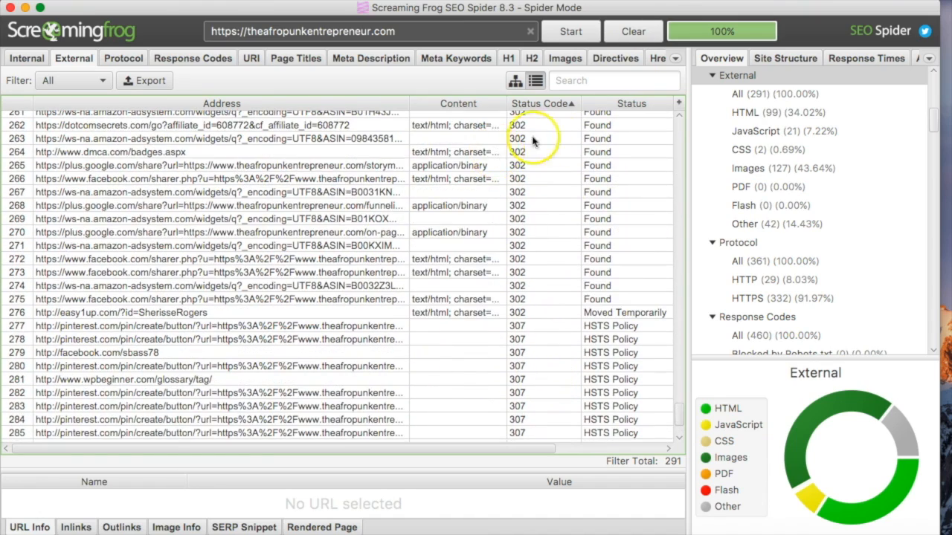
{"action": "scroll", "coordinate": [539, 208], "scroll_direction": "down", "scroll_amount": 3}
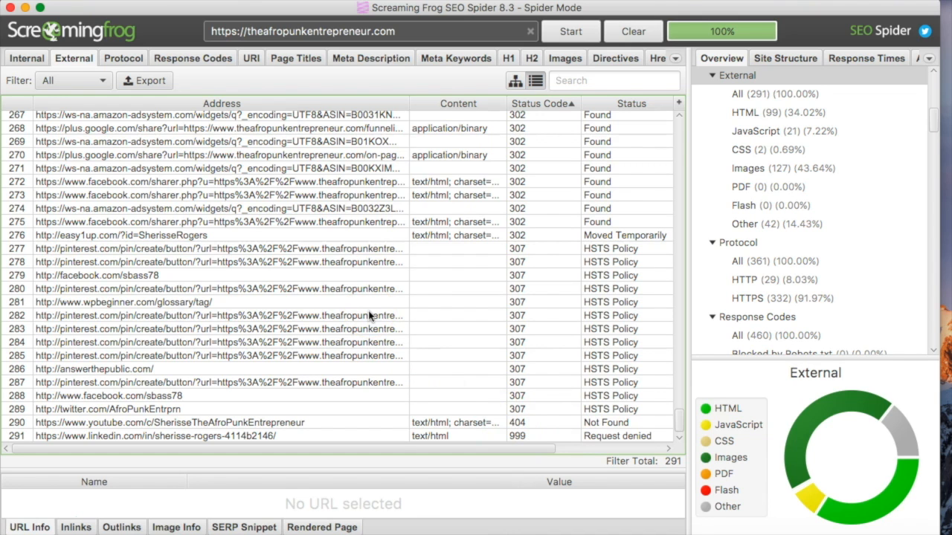
{"action": "scroll", "coordinate": [202, 253], "scroll_direction": "up", "scroll_amount": 2}
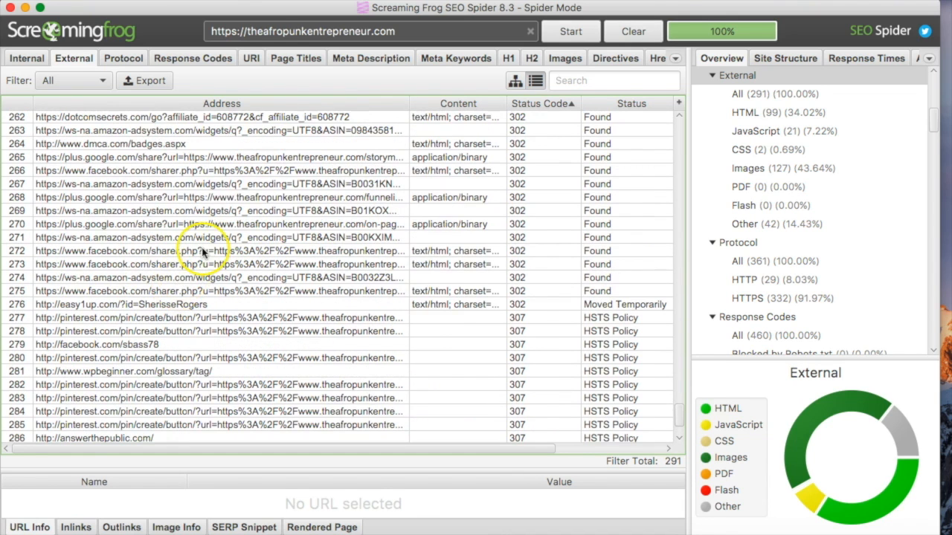
{"action": "scroll", "coordinate": [272, 248], "scroll_direction": "up", "scroll_amount": 10}
{"action": "scroll", "coordinate": [322, 262], "scroll_direction": "up", "scroll_amount": 5}
- Check the Protocol results and sort the Response Codes results by status code in ascending order
{"action": "left_click", "coordinate": [121, 60]}
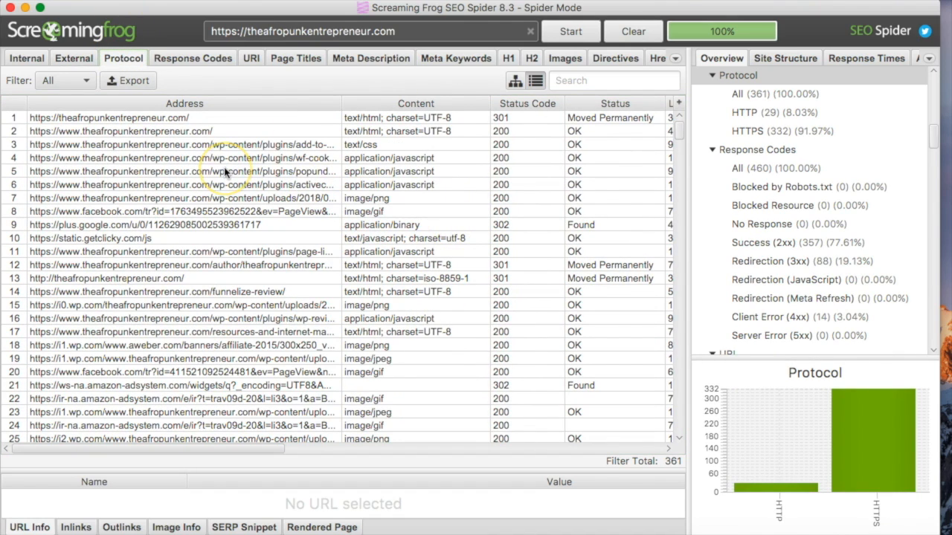
{"action": "left_click", "coordinate": [174, 58]}
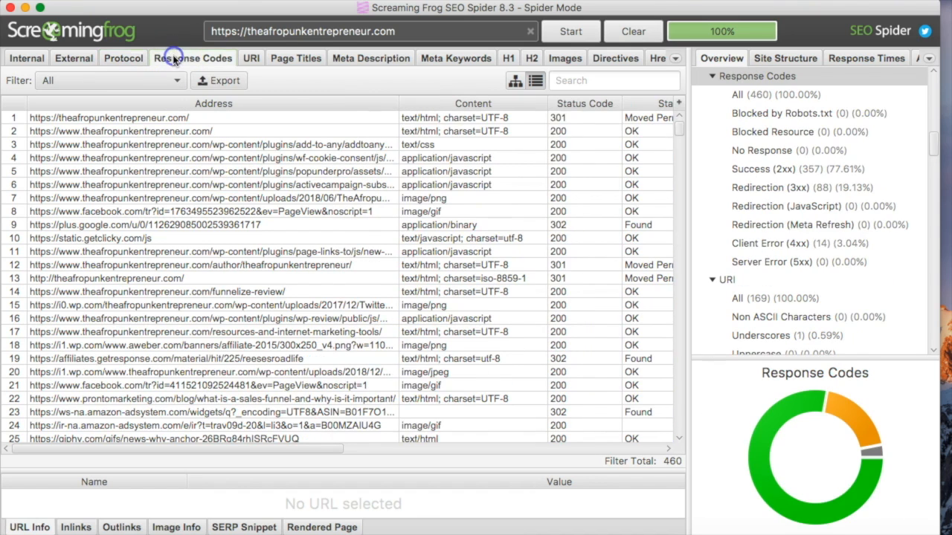
{"action": "left_click", "coordinate": [569, 105]}
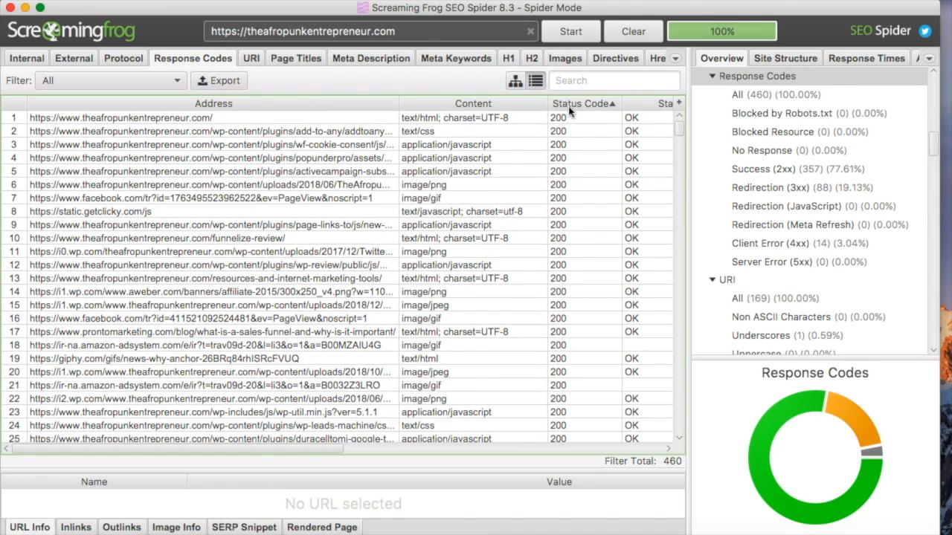
- Narrow the Address column of the Response Codes list and sort the list by ascending status code again
{"action": "left_click", "coordinate": [401, 104]}
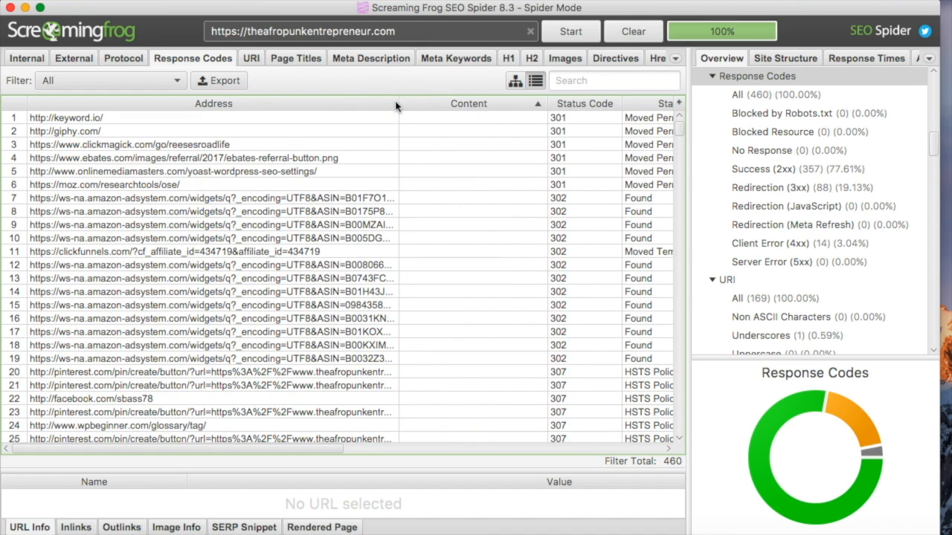
{"action": "left_click_drag", "start_coordinate": [398, 103], "coordinate": [312, 100]}
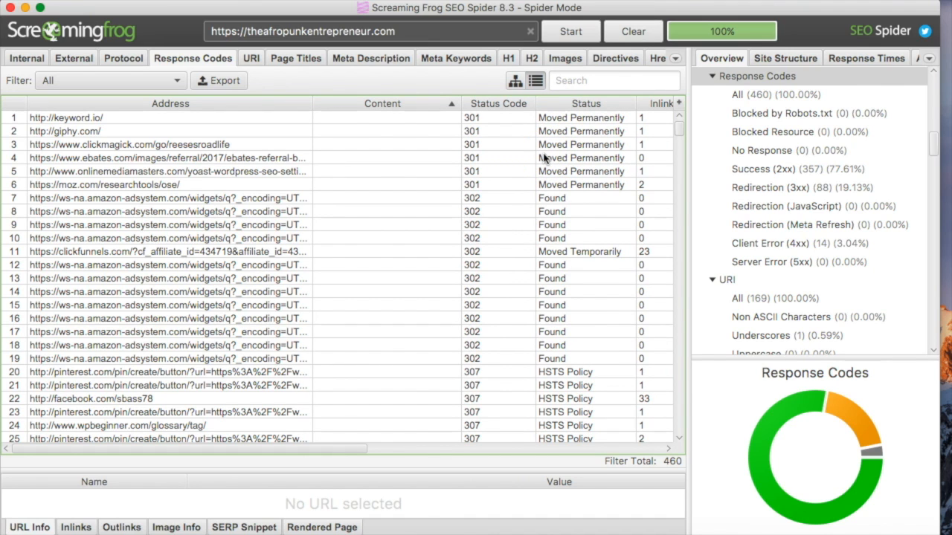
{"action": "scroll", "coordinate": [486, 199], "scroll_direction": "right", "scroll_amount": 1}
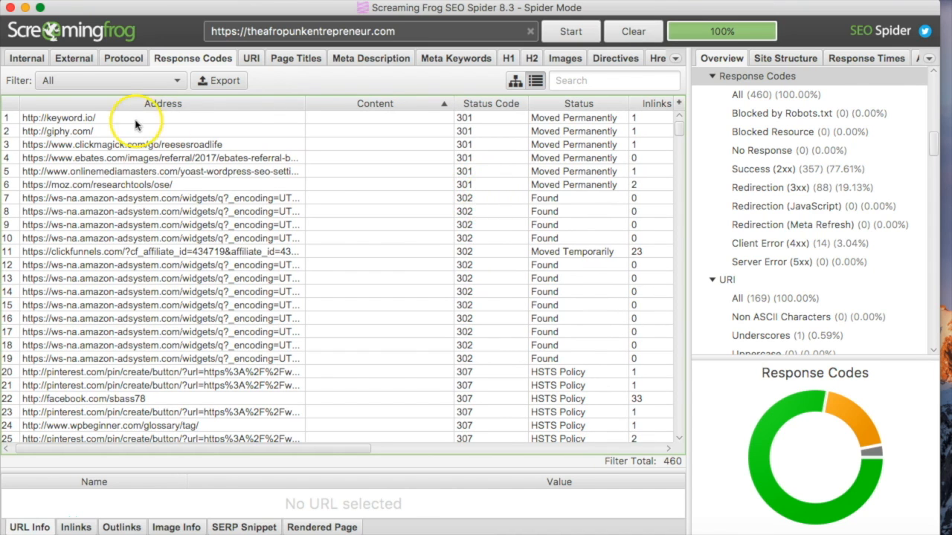
{"action": "left_click", "coordinate": [482, 104]}
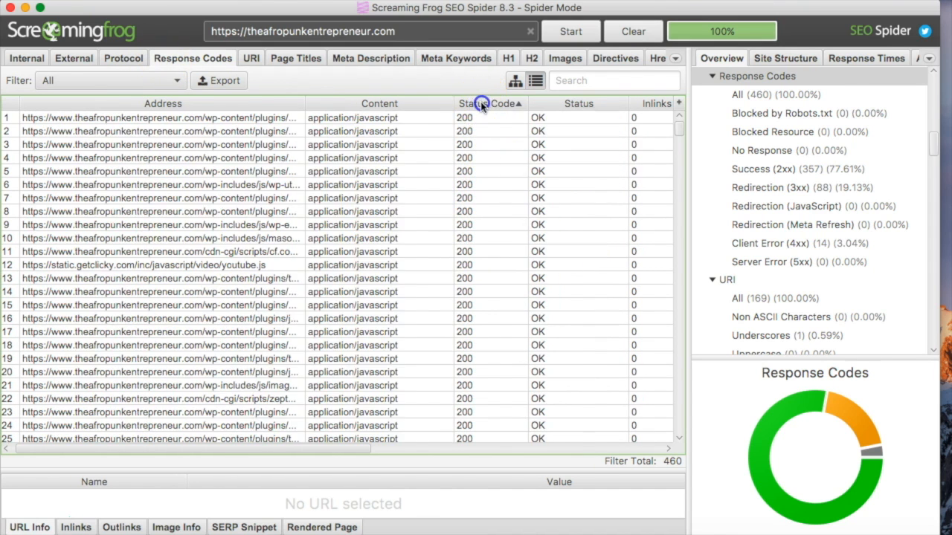
- Review the sorted Response Codes list through its 200, 301, 302, 307 and 404 entries down to the last row
{"action": "scroll", "coordinate": [473, 187], "scroll_direction": "down", "scroll_amount": 15}
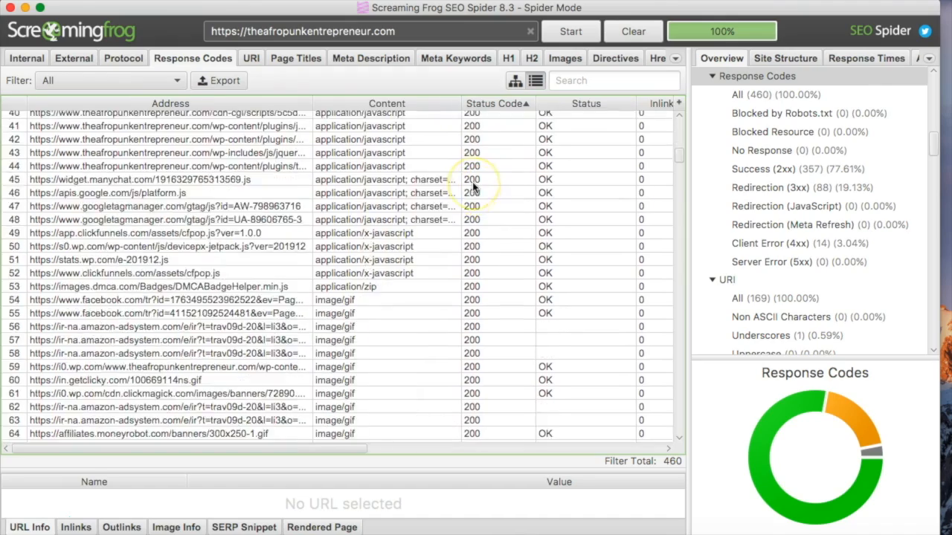
{"action": "scroll", "coordinate": [473, 188], "scroll_direction": "down", "scroll_amount": 20}
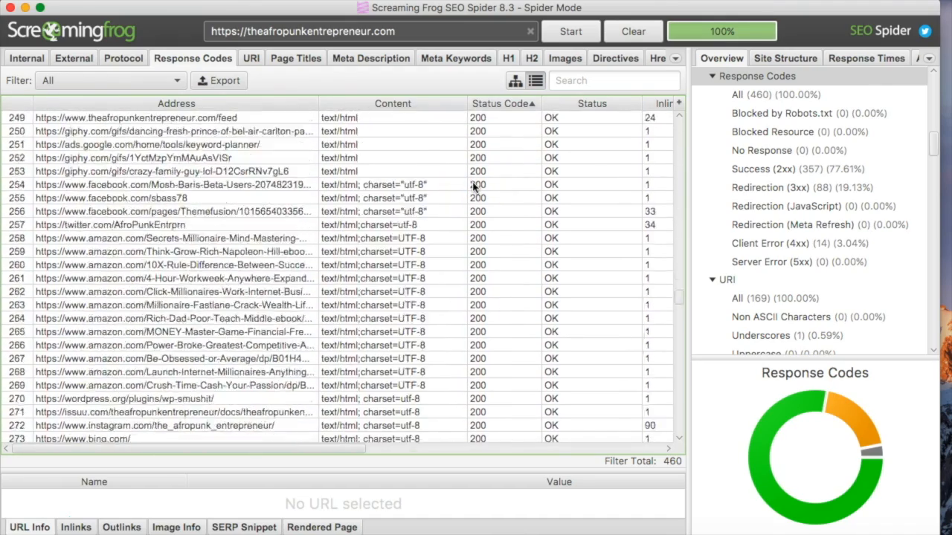
{"action": "scroll", "coordinate": [473, 187], "scroll_direction": "down", "scroll_amount": 20}
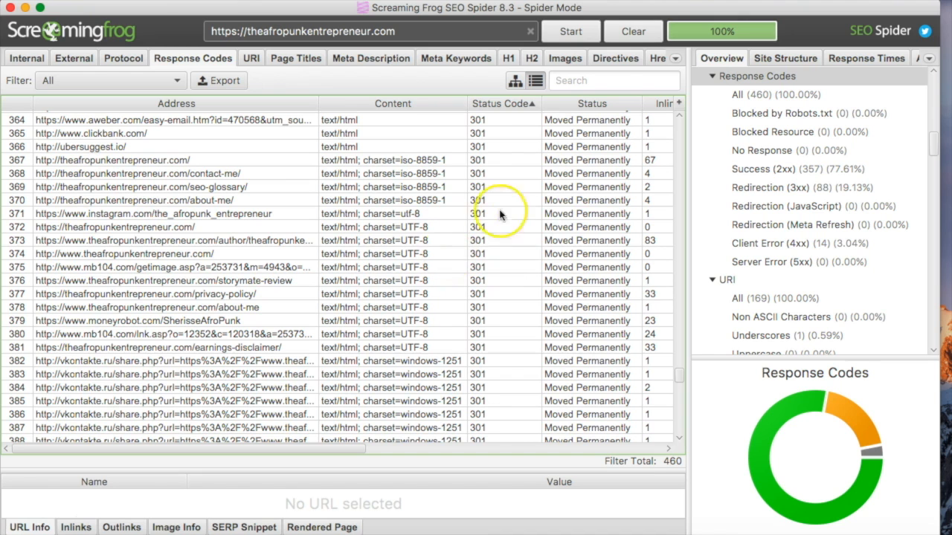
{"action": "scroll", "coordinate": [521, 318], "scroll_direction": "down", "scroll_amount": 10}
{"action": "scroll", "coordinate": [523, 319], "scroll_direction": "down", "scroll_amount": 2}
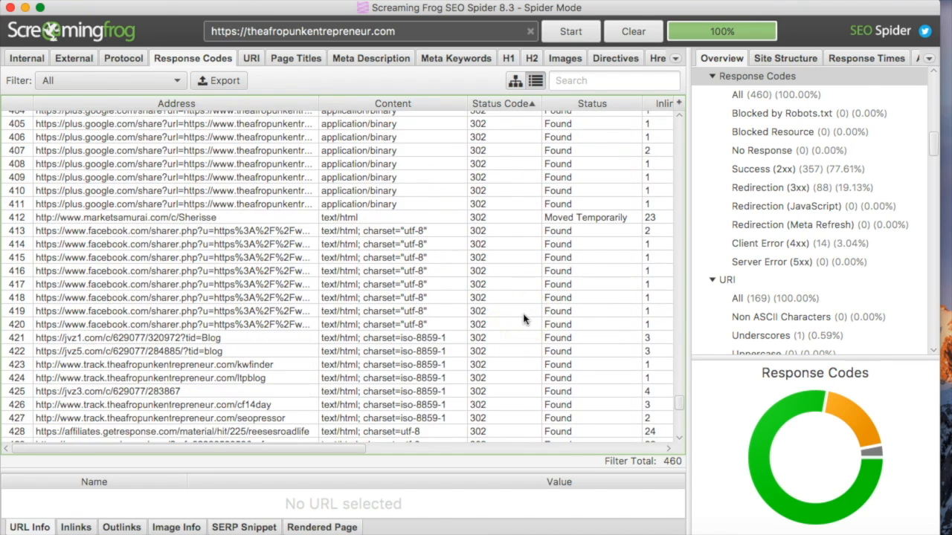
{"action": "scroll", "coordinate": [523, 319], "scroll_direction": "down", "scroll_amount": 10}
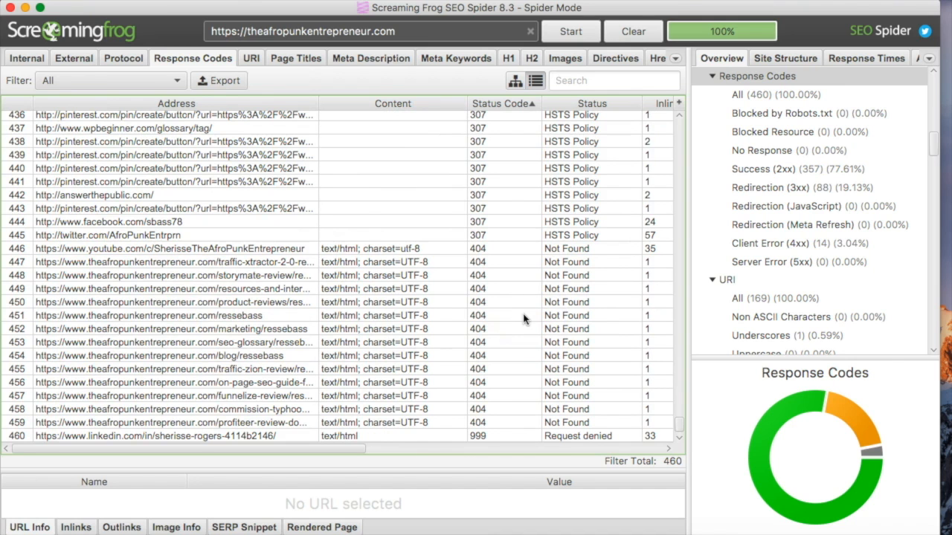
- Review the whole URI list against the crawl summary totals, and show all internal URLs
{"action": "left_click", "coordinate": [251, 59]}
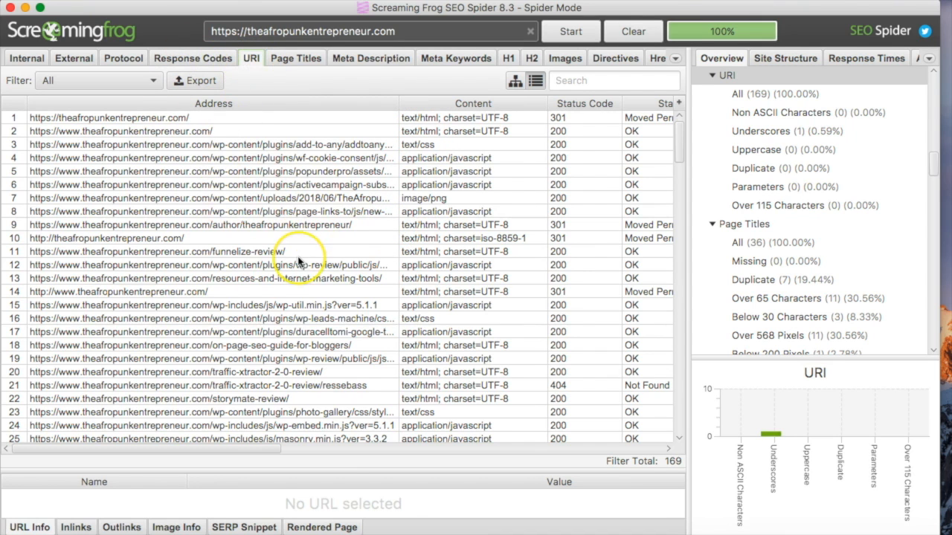
{"action": "scroll", "coordinate": [294, 260], "scroll_direction": "down", "scroll_amount": 10}
{"action": "scroll", "coordinate": [298, 260], "scroll_direction": "down", "scroll_amount": 20}
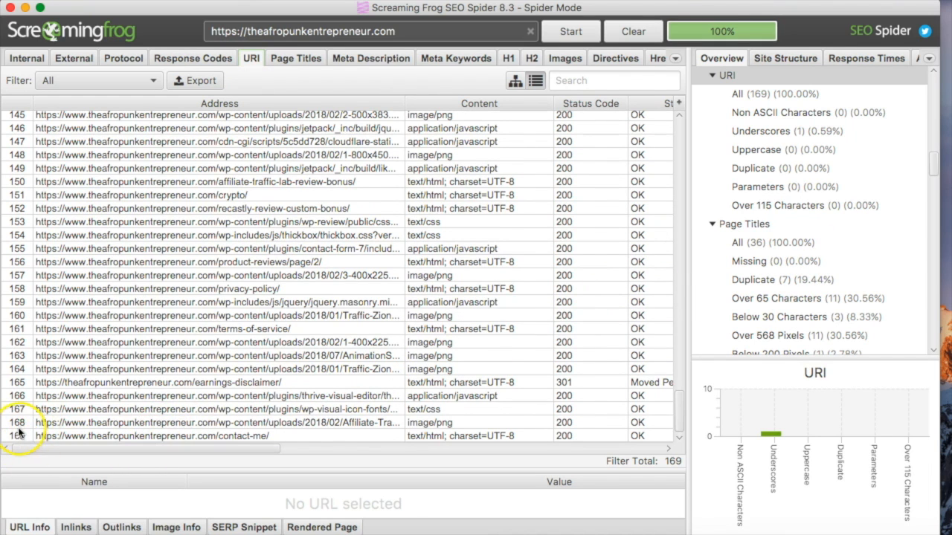
{"action": "scroll", "coordinate": [792, 151], "scroll_direction": "up", "scroll_amount": 3}
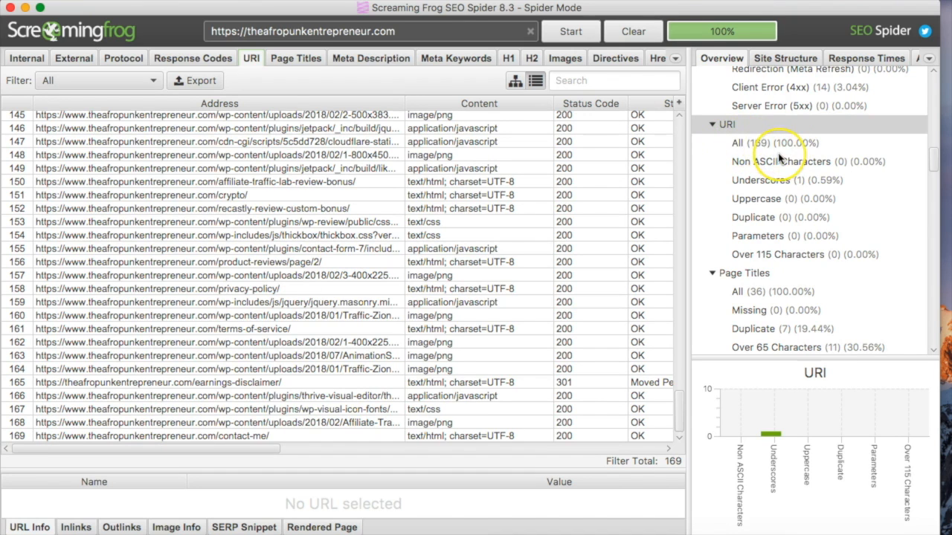
{"action": "scroll", "coordinate": [781, 155], "scroll_direction": "up", "scroll_amount": 10}
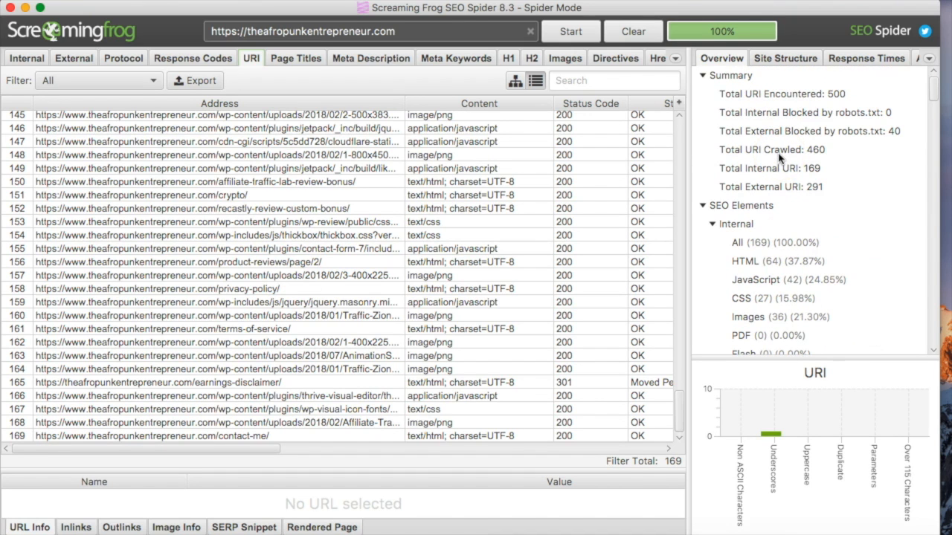
{"action": "left_click", "coordinate": [748, 243]}
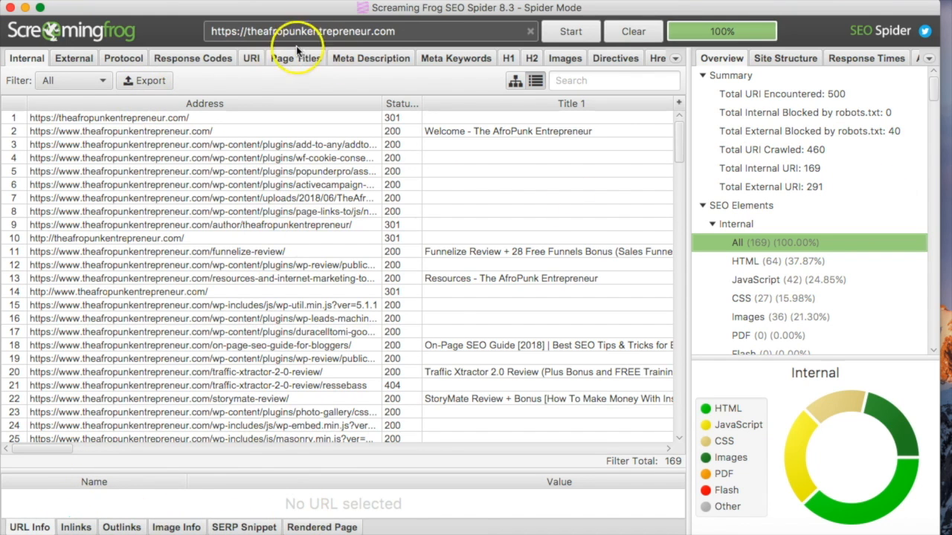
- Show the Page Titles results with a narrower Address column and filter them to Duplicate
{"action": "left_click", "coordinate": [252, 59]}
{"action": "left_click", "coordinate": [282, 60]}
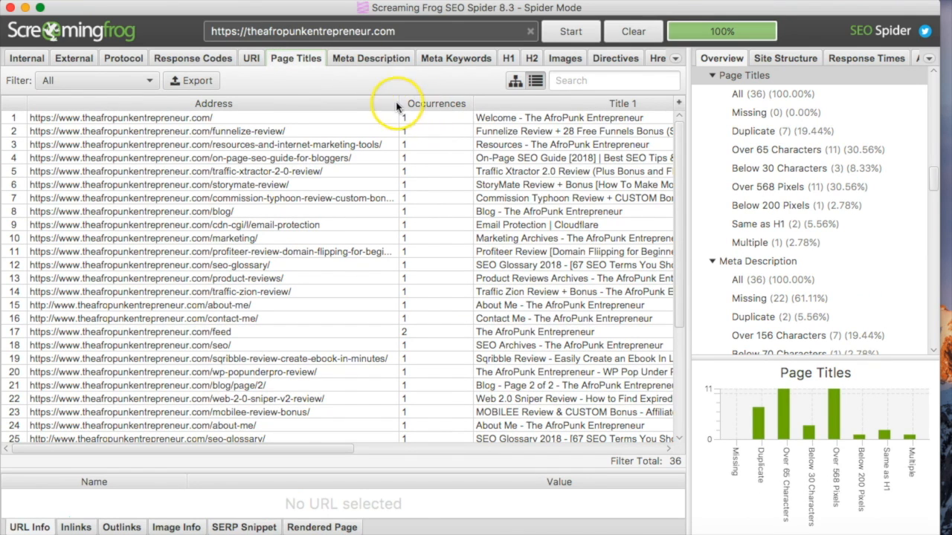
{"action": "left_click_drag", "start_coordinate": [397, 105], "coordinate": [353, 103]}
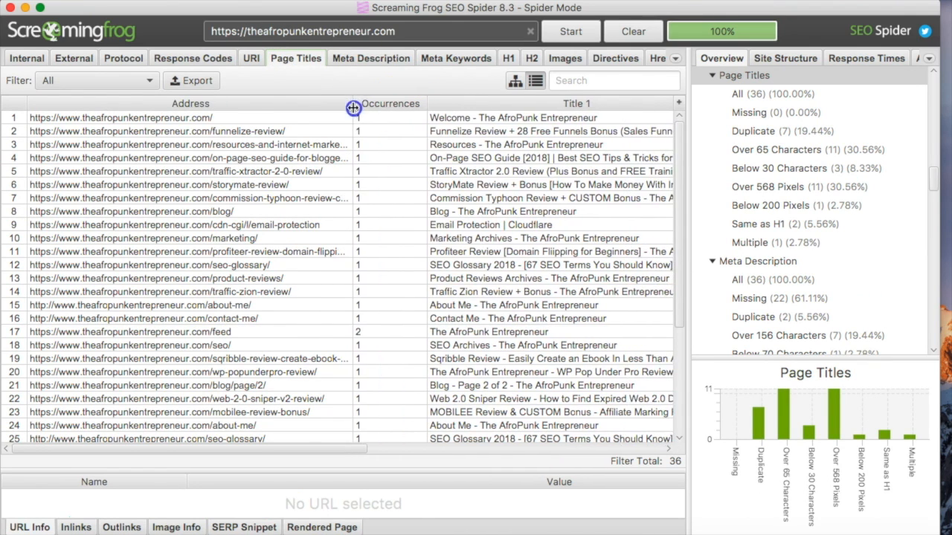
{"action": "left_click", "coordinate": [144, 82]}
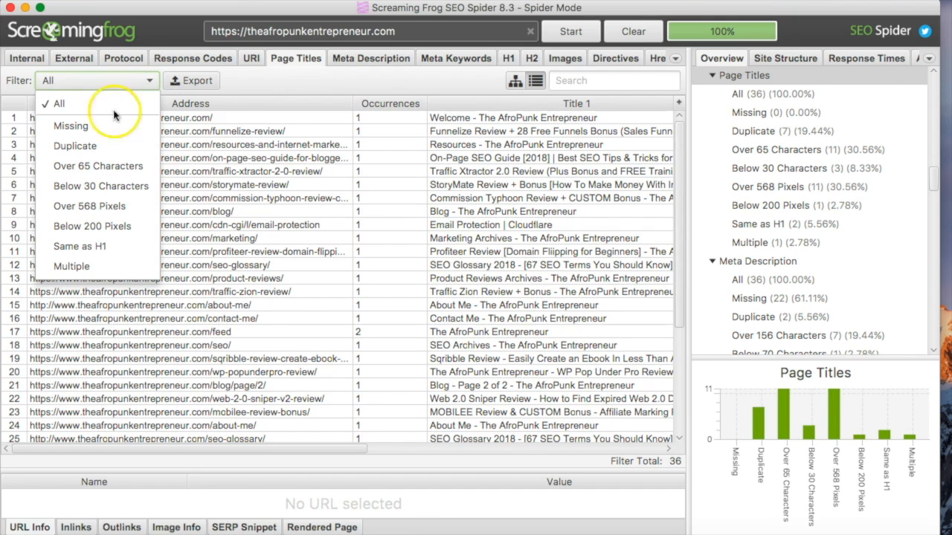
{"action": "left_click", "coordinate": [86, 147]}
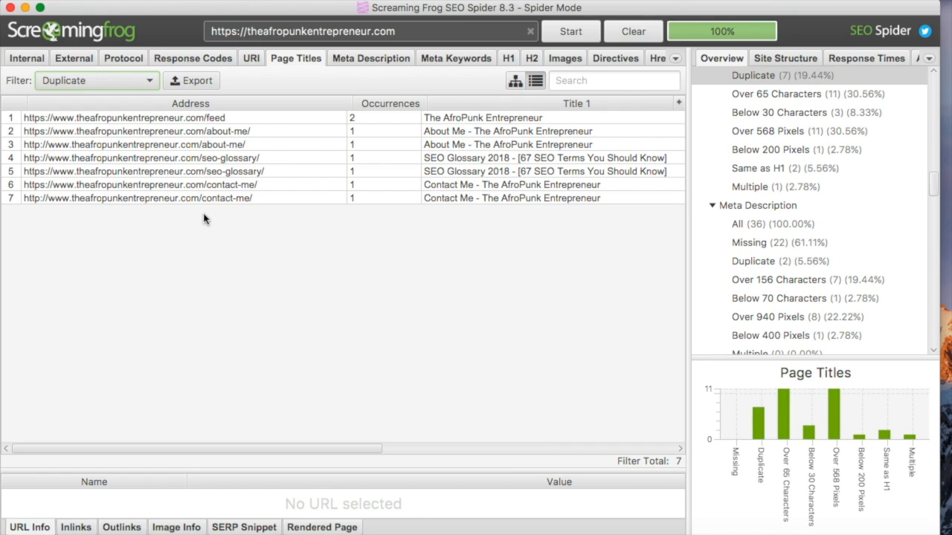
- Filter the Page Titles results to Over 65 Characters and Below 30 Characters in turn, and restore the full list
{"action": "left_click", "coordinate": [141, 82]}
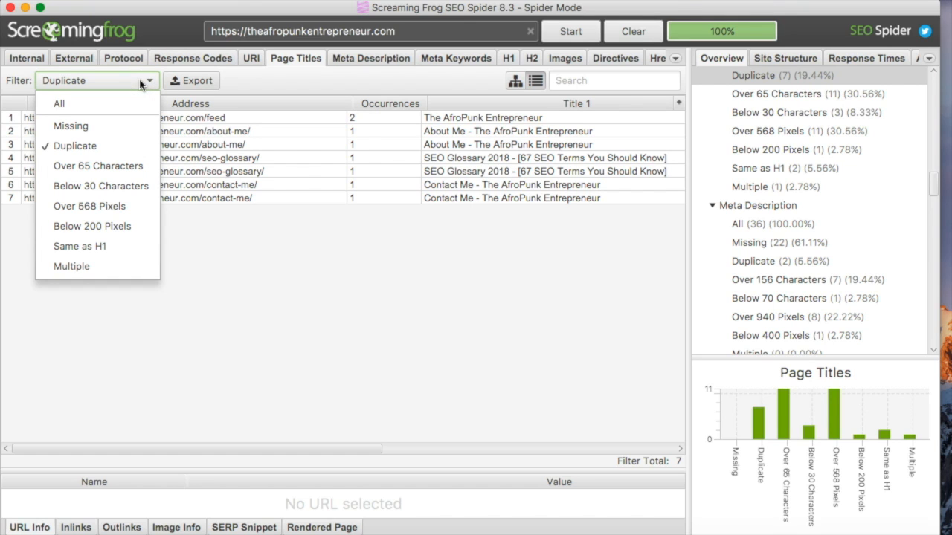
{"action": "left_click", "coordinate": [91, 172]}
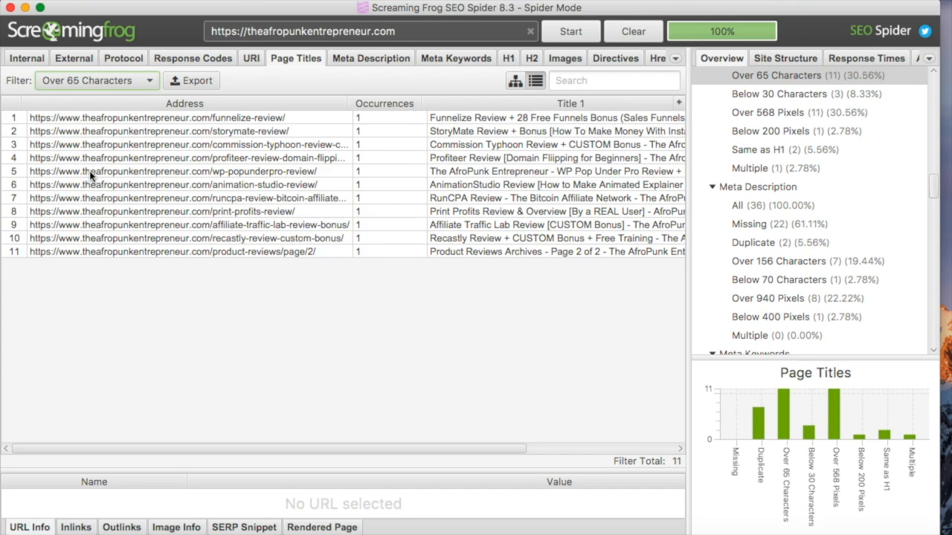
{"action": "left_click", "coordinate": [138, 80]}
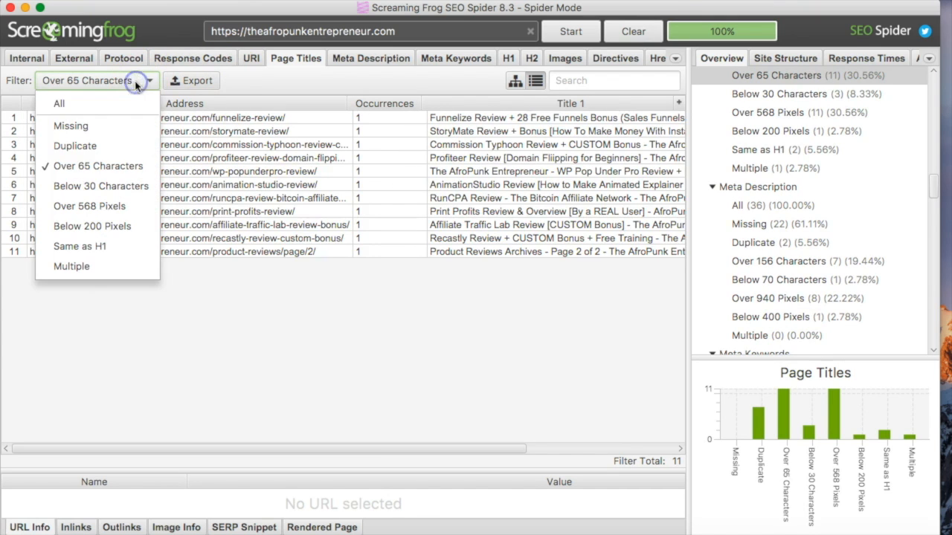
{"action": "left_click", "coordinate": [102, 186]}
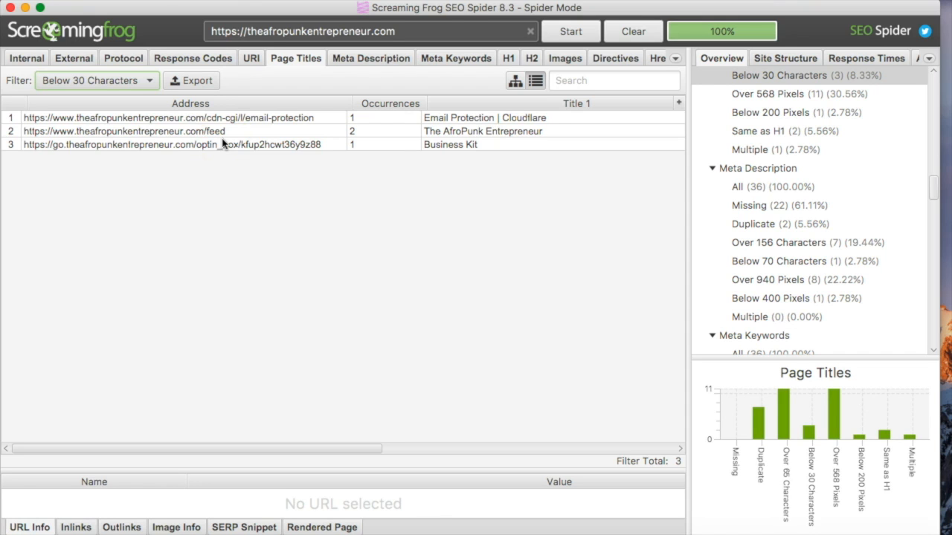
{"action": "left_click", "coordinate": [121, 81]}
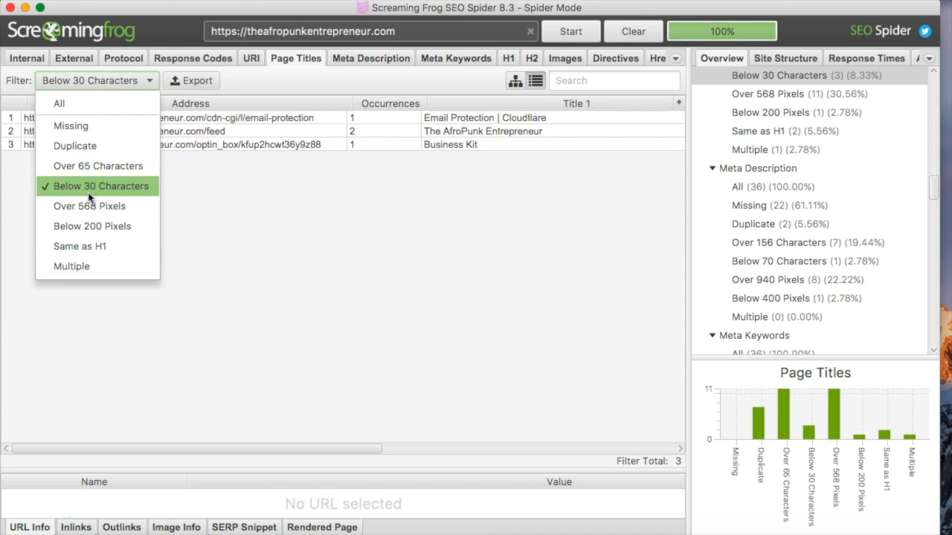
{"action": "left_click", "coordinate": [74, 108]}
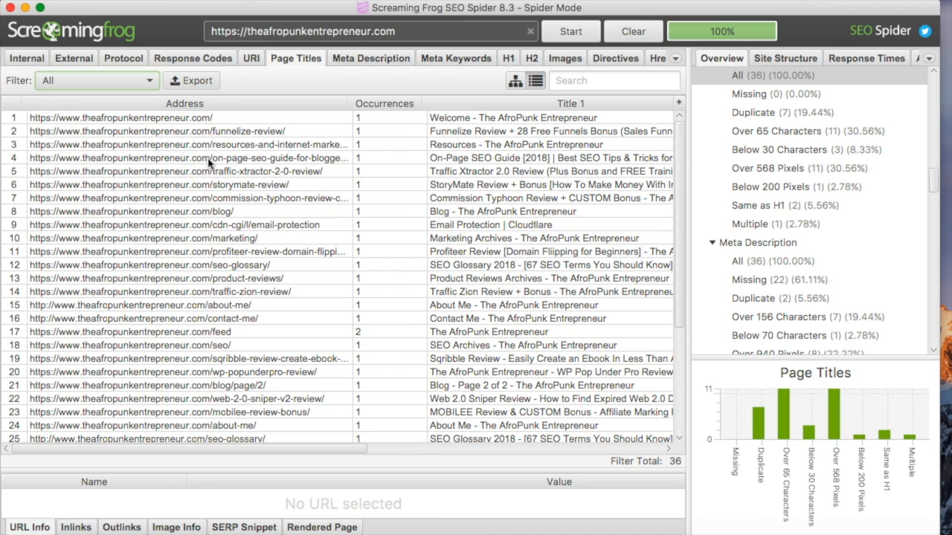
- Show the Meta Description results, filter them to Duplicate, and view the available filter options
{"action": "left_click", "coordinate": [351, 58]}
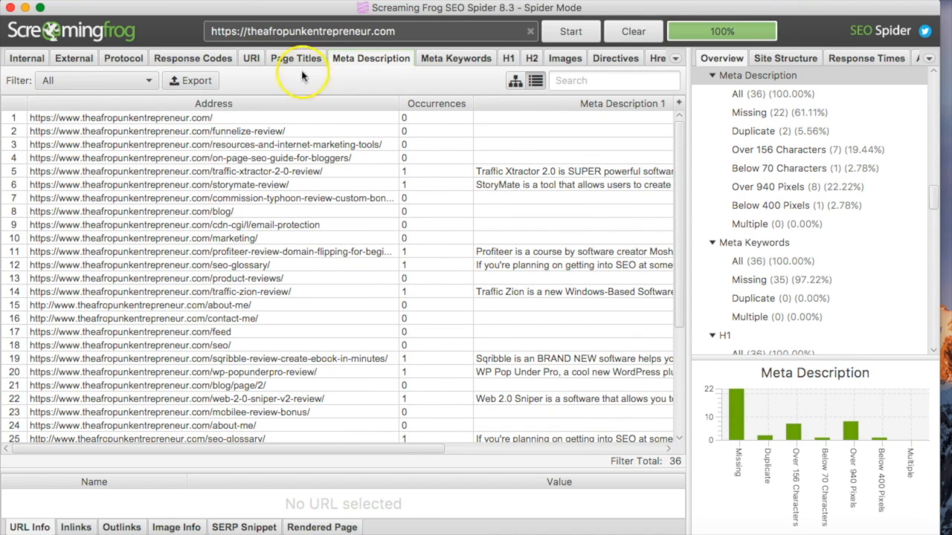
{"action": "left_click", "coordinate": [140, 81]}
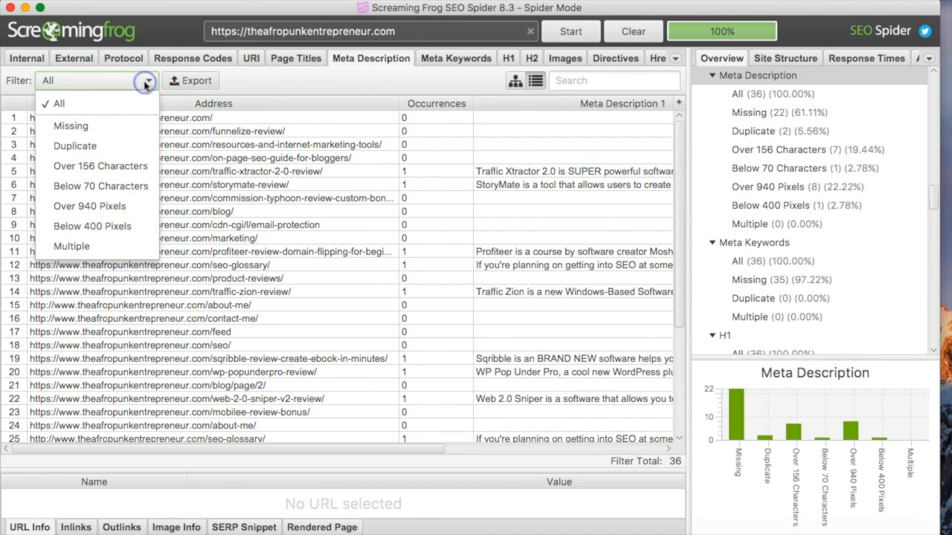
{"action": "left_click", "coordinate": [92, 146]}
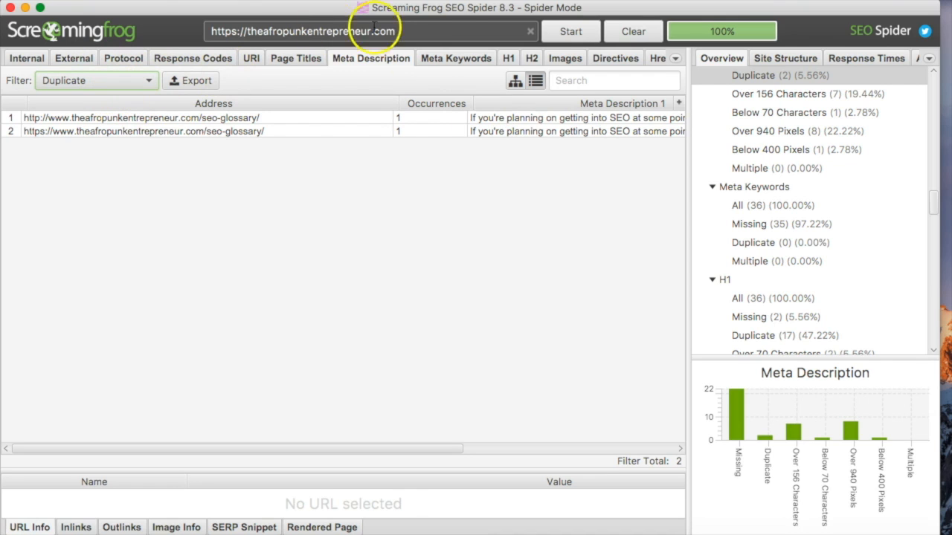
{"action": "left_click", "coordinate": [117, 80]}
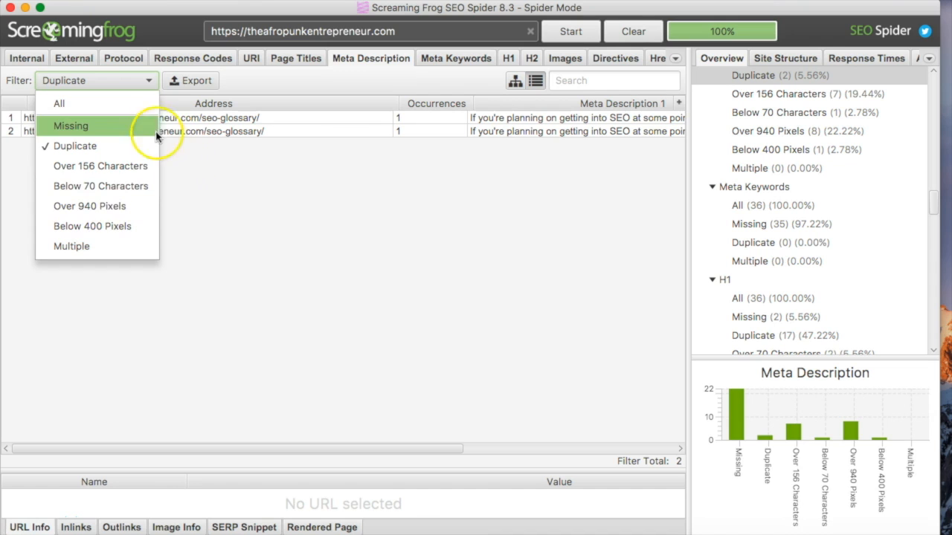
- Show the Meta Keywords results and narrow their Address column
{"action": "left_click", "coordinate": [440, 58]}
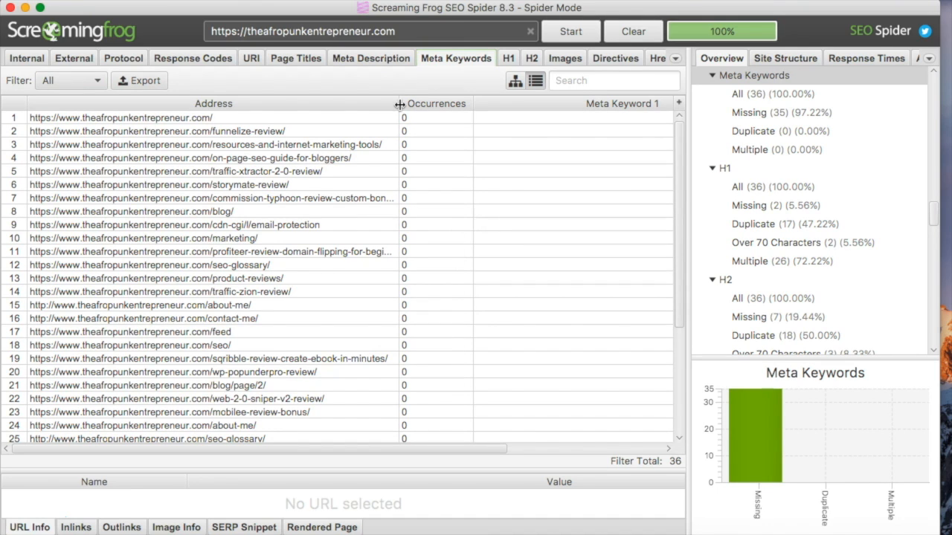
{"action": "left_click_drag", "start_coordinate": [399, 104], "coordinate": [367, 120]}
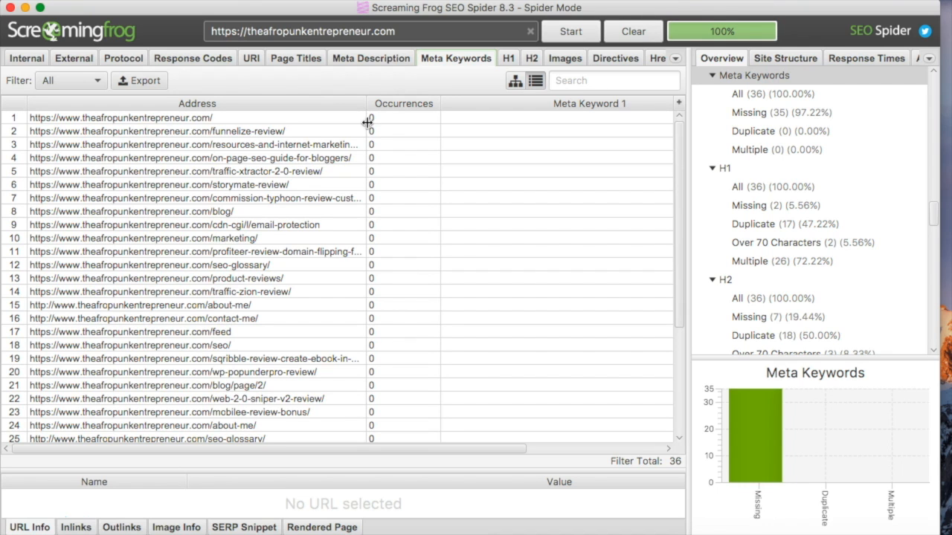
- Show the H1 results and filter them first to Missing and after that to Duplicate
{"action": "left_click", "coordinate": [507, 59]}
{"action": "left_click", "coordinate": [529, 59]}
{"action": "left_click", "coordinate": [507, 59]}
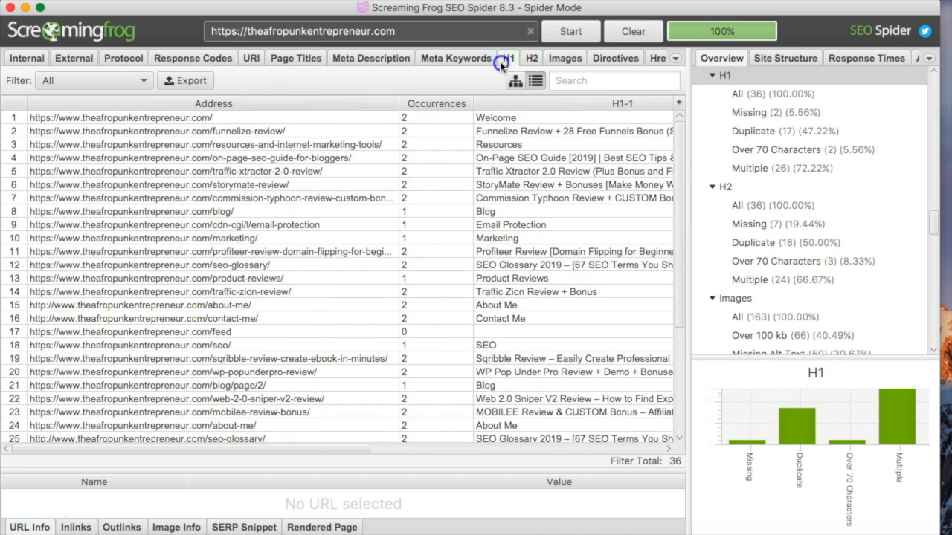
{"action": "left_click", "coordinate": [113, 90]}
{"action": "left_click", "coordinate": [87, 130]}
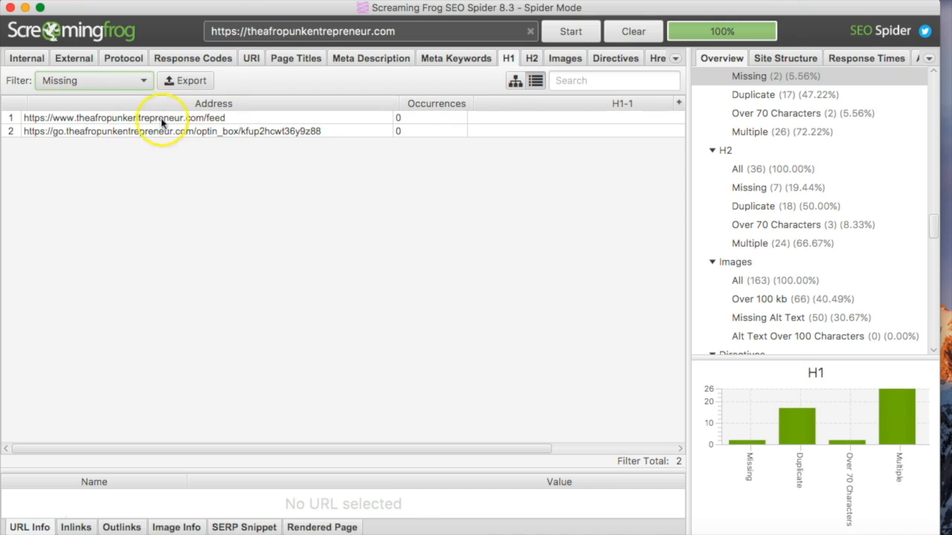
{"action": "left_click", "coordinate": [108, 81]}
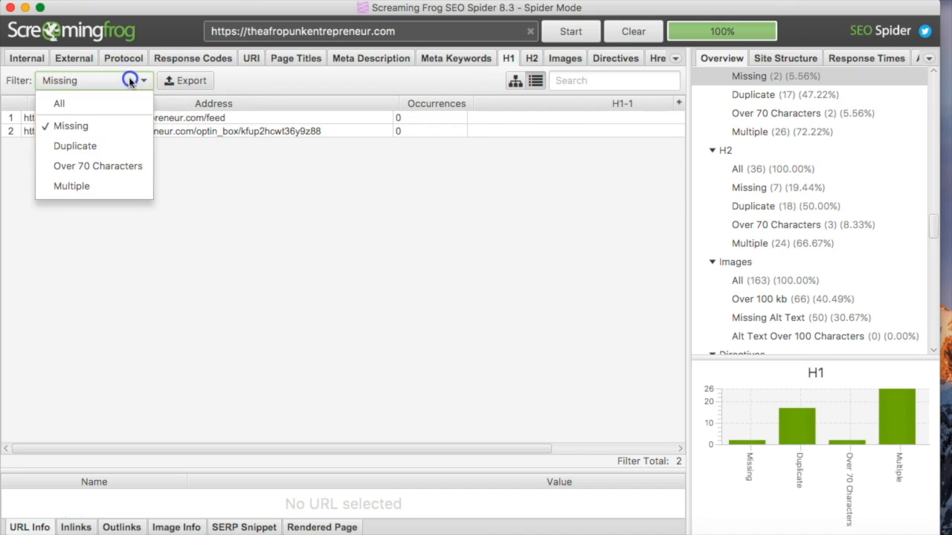
{"action": "left_click", "coordinate": [108, 149]}
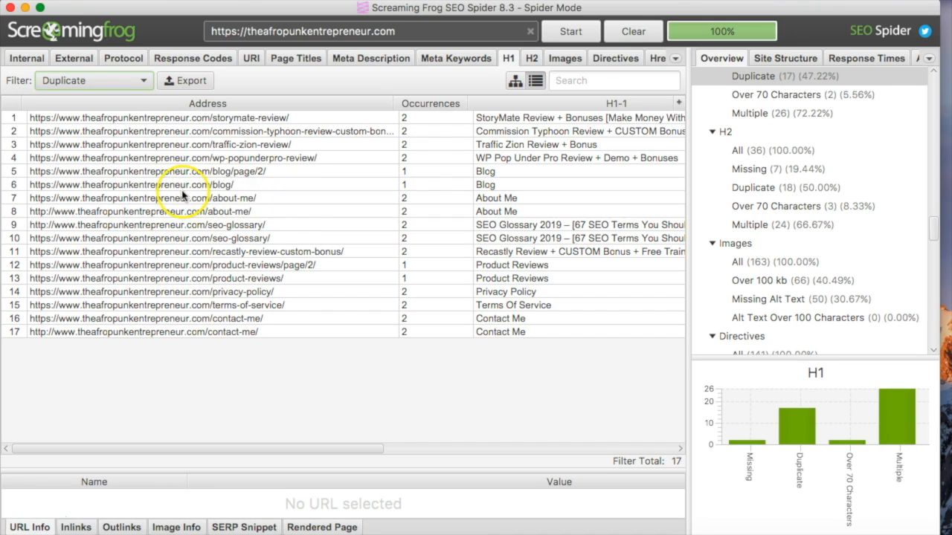
- Filter the H1 results to Over 70 Characters, and restore the full H1 list
{"action": "left_click", "coordinate": [124, 81]}
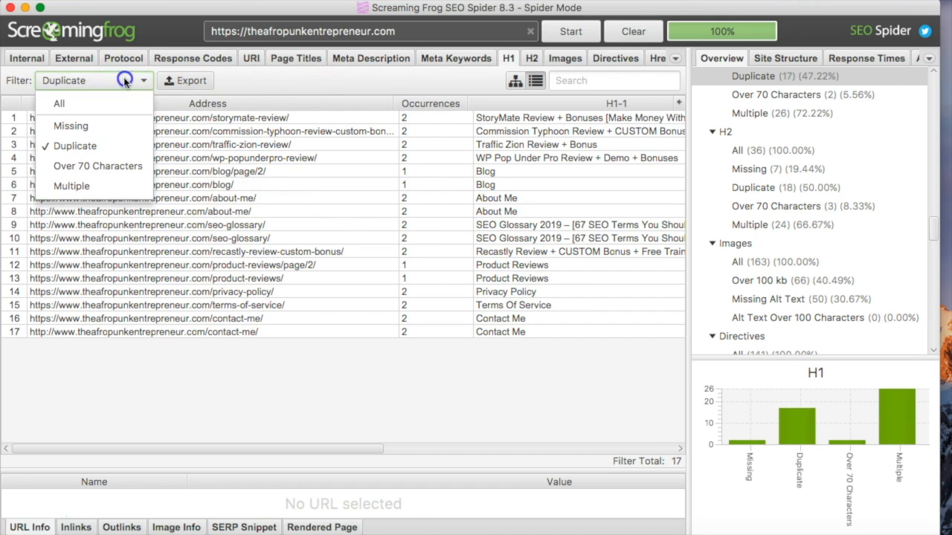
{"action": "left_click", "coordinate": [104, 170]}
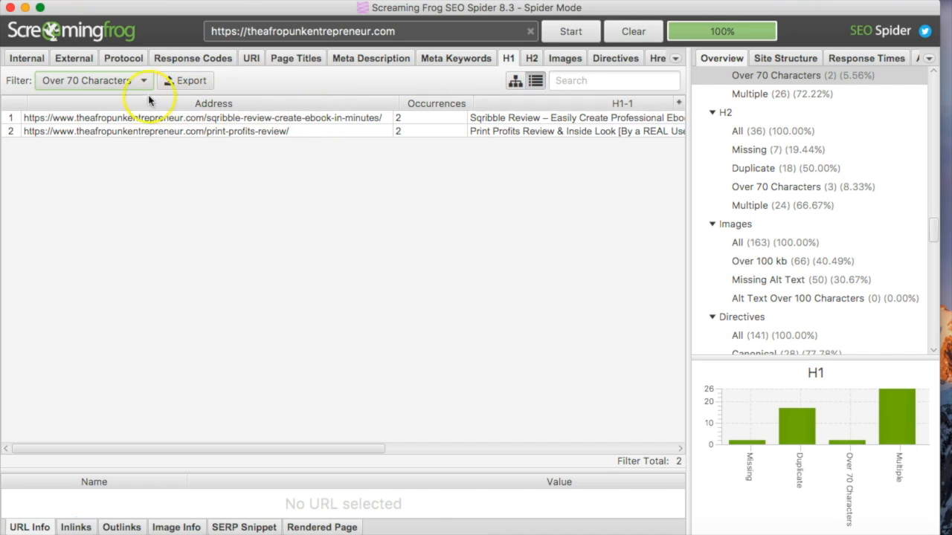
{"action": "left_click", "coordinate": [132, 79]}
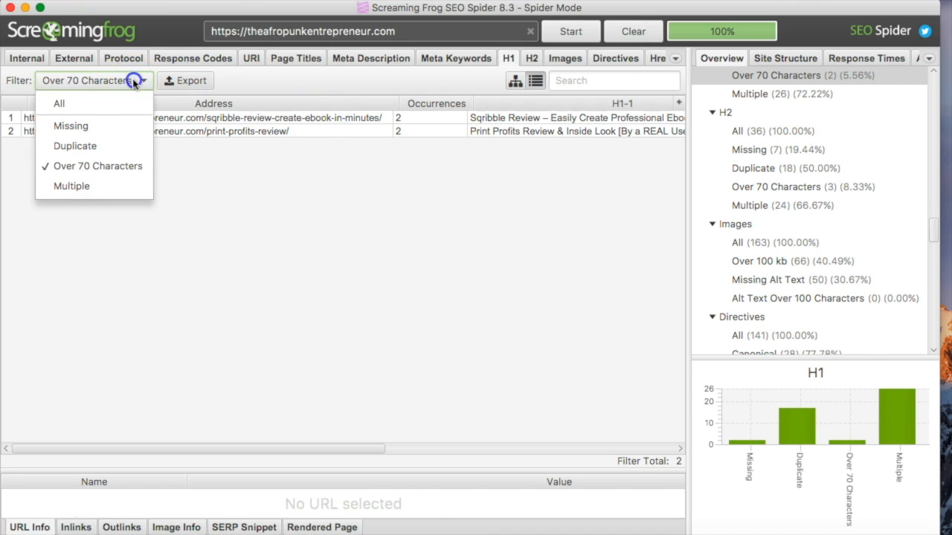
{"action": "left_click", "coordinate": [98, 108]}
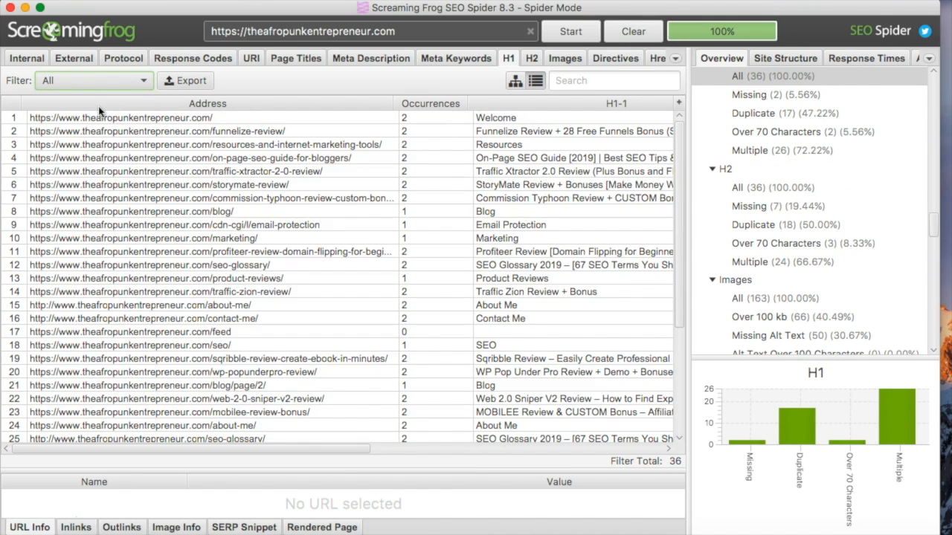
- Show the H2 results and view their filter options while keeping the list set to All
{"action": "left_click", "coordinate": [179, 83]}
{"action": "left_click", "coordinate": [531, 60]}
{"action": "left_click", "coordinate": [503, 63]}
{"action": "left_click", "coordinate": [531, 60]}
{"action": "left_click", "coordinate": [138, 81]}
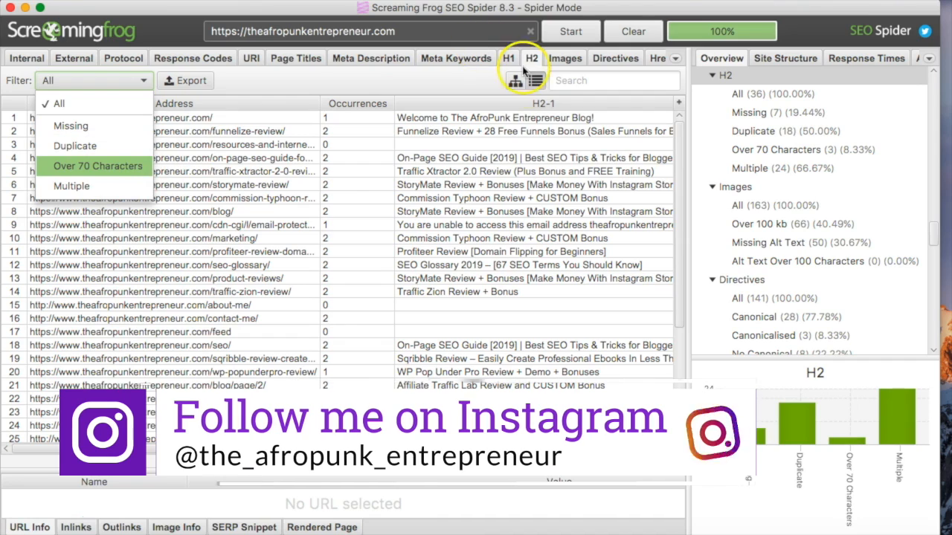
{"action": "left_click", "coordinate": [455, 91]}
- Show the Images results and look through the listed image addresses, content types, sizes and inlinks
{"action": "left_click", "coordinate": [563, 60]}
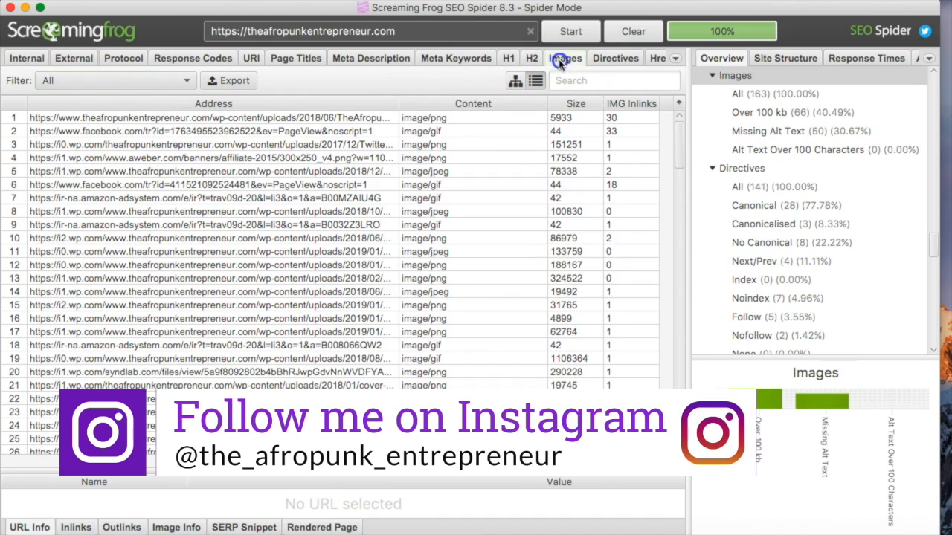
{"action": "scroll", "coordinate": [321, 275], "scroll_direction": "down", "scroll_amount": 7}
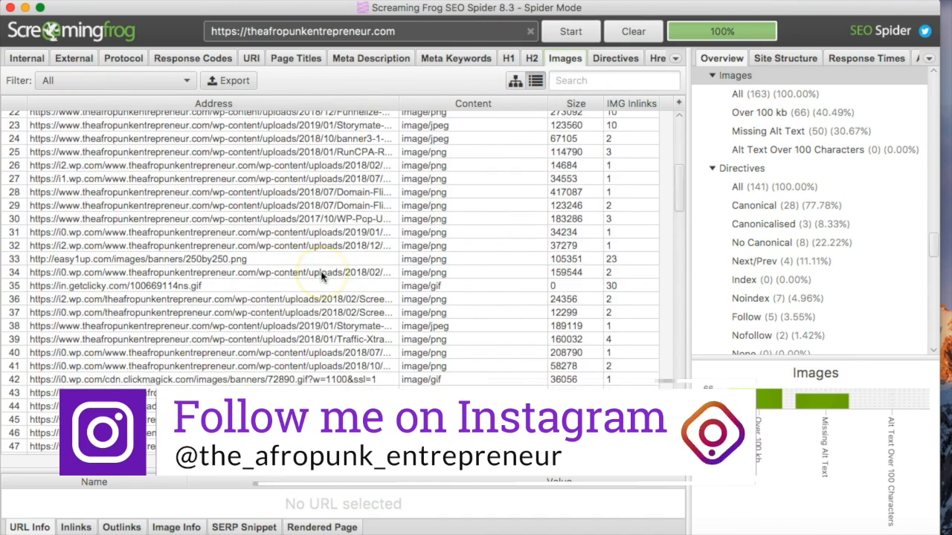
{"action": "scroll", "coordinate": [321, 275], "scroll_direction": "up", "scroll_amount": 7}
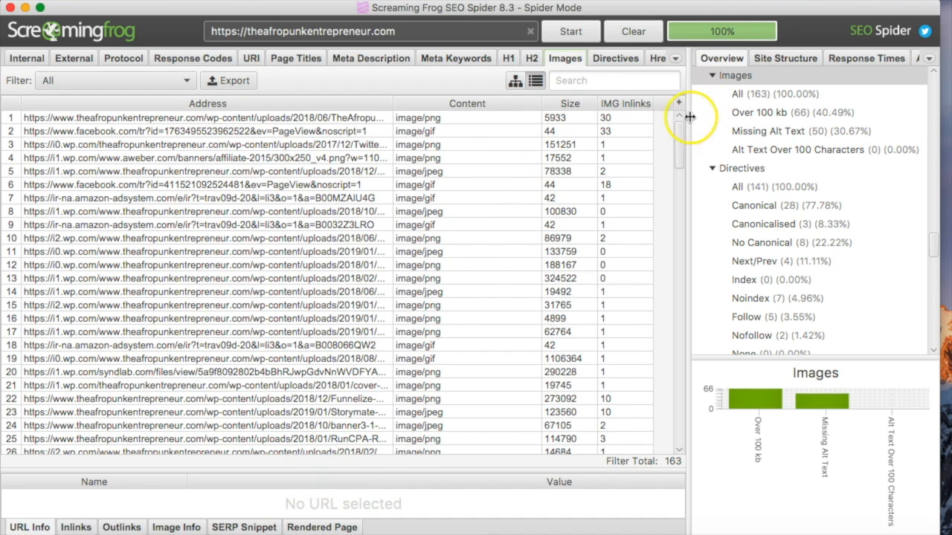
{"action": "left_click_drag", "start_coordinate": [677, 144], "coordinate": [687, 261]}
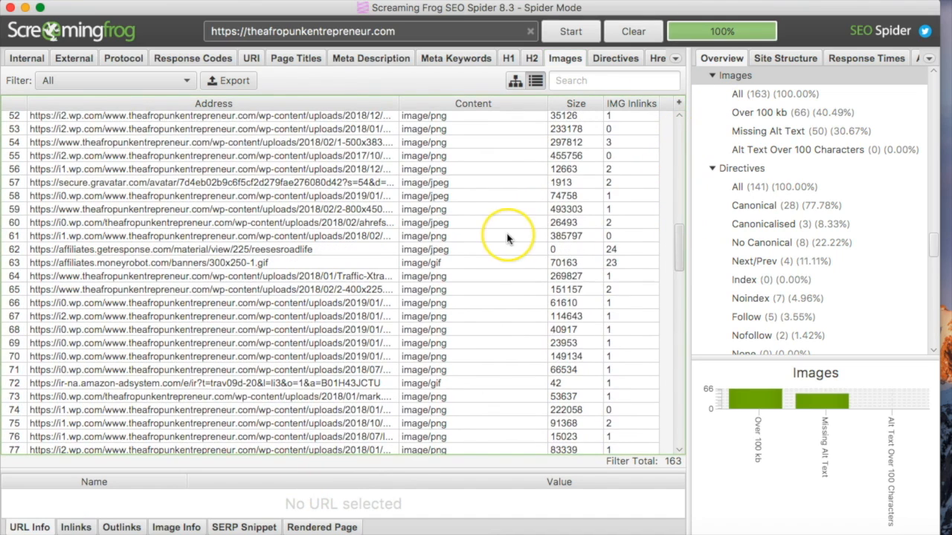
{"action": "scroll", "coordinate": [507, 238], "scroll_direction": "down", "scroll_amount": 3}
{"action": "scroll", "coordinate": [507, 238], "scroll_direction": "up", "scroll_amount": 10}
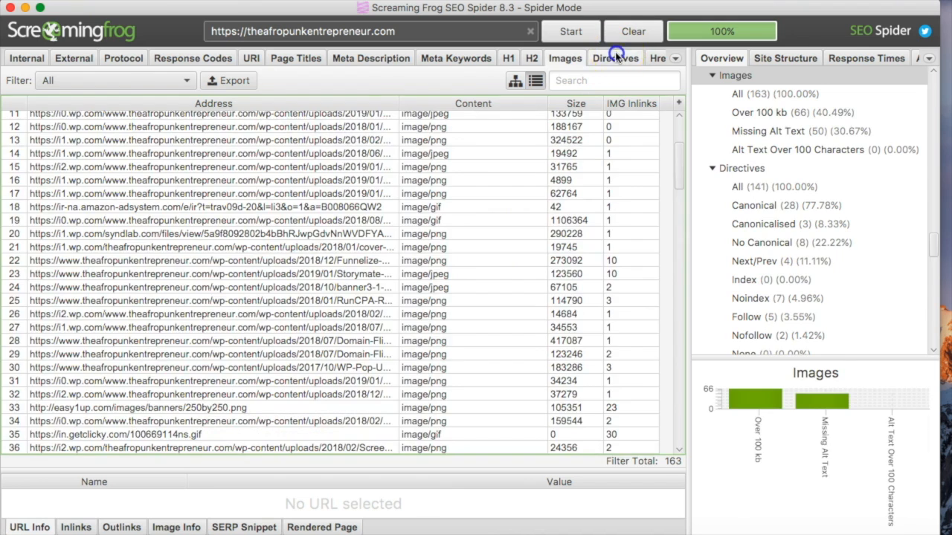
- Show the Directives results, followed by the Hreflang results
{"action": "left_click", "coordinate": [615, 58]}
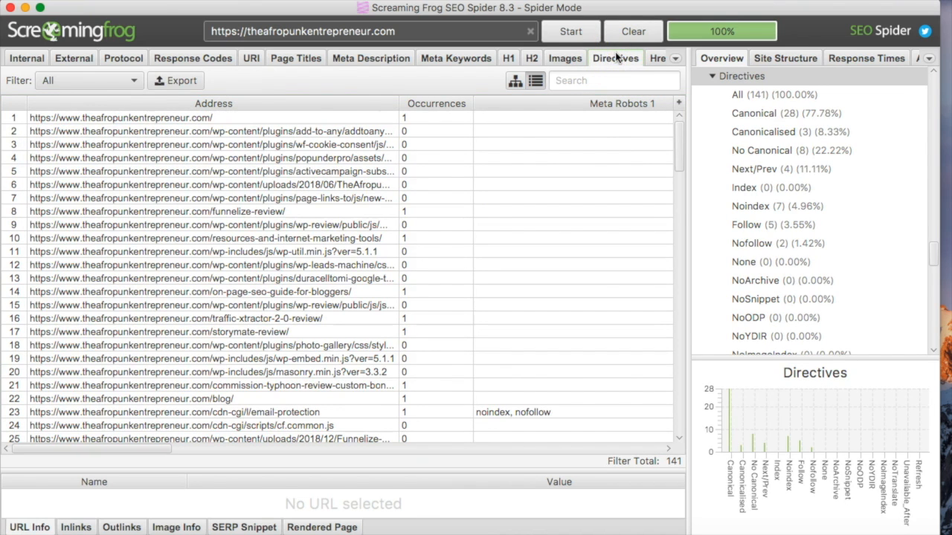
{"action": "left_click", "coordinate": [654, 60]}
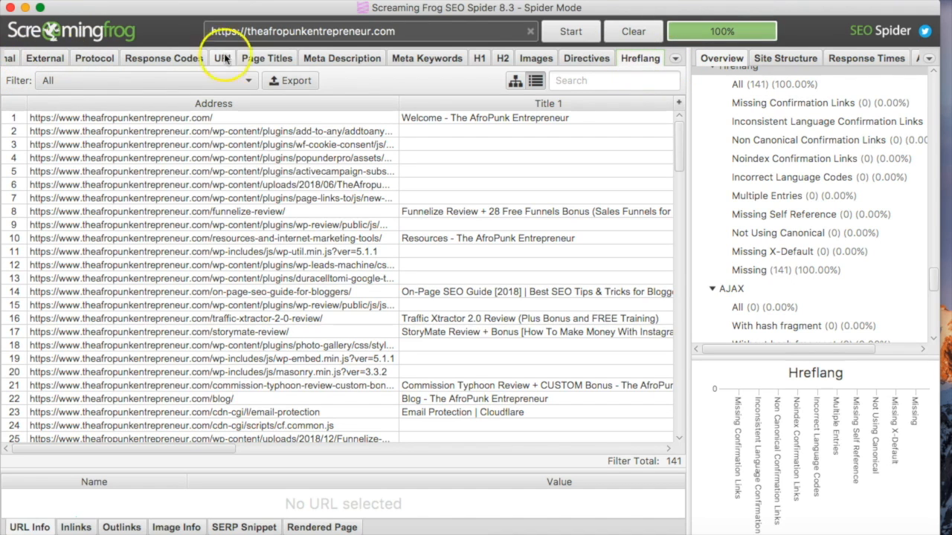
- Show the Analytics results, followed by the Search Console results
{"action": "left_click", "coordinate": [674, 60]}
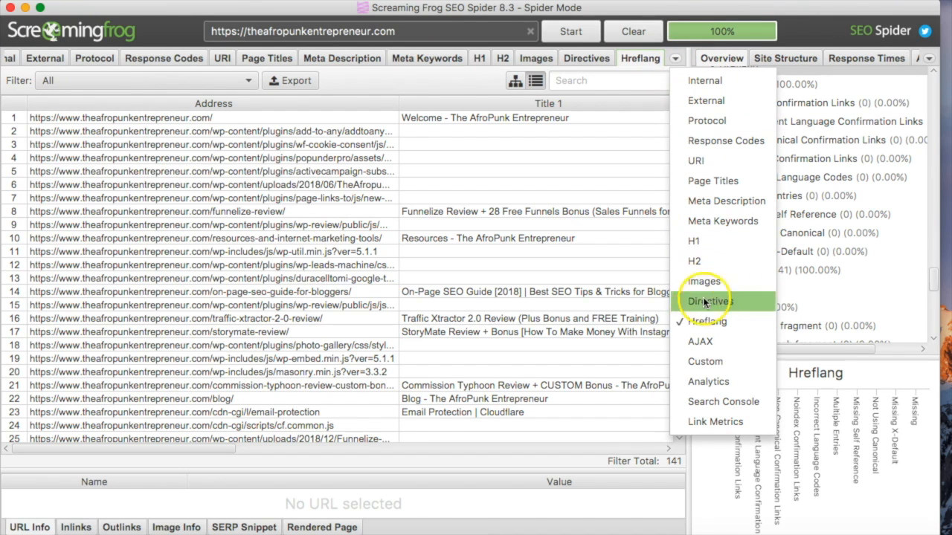
{"action": "left_click", "coordinate": [720, 383]}
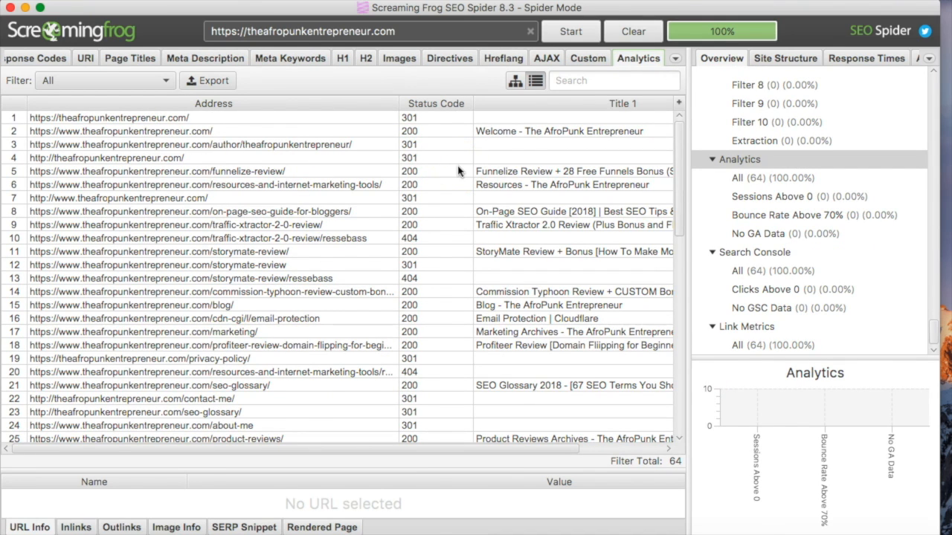
{"action": "left_click", "coordinate": [675, 58]}
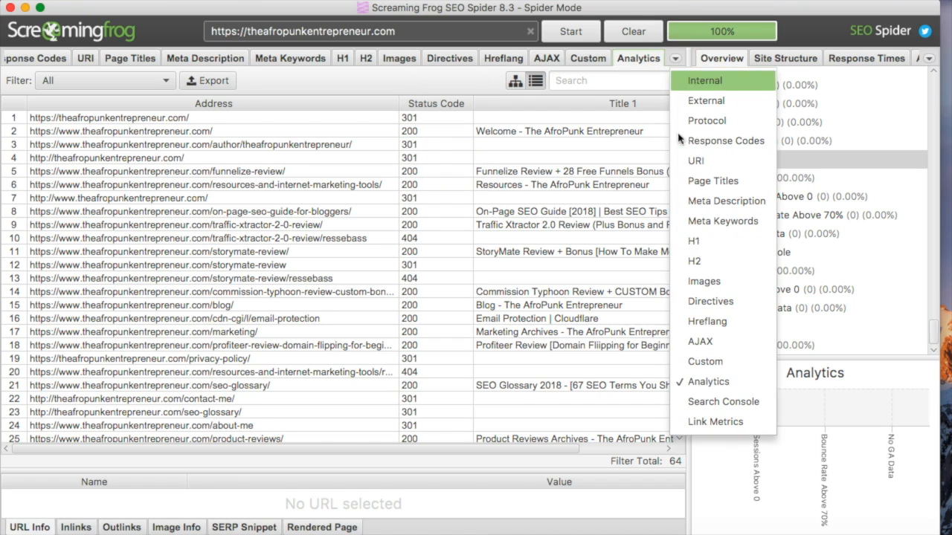
{"action": "left_click", "coordinate": [725, 403]}
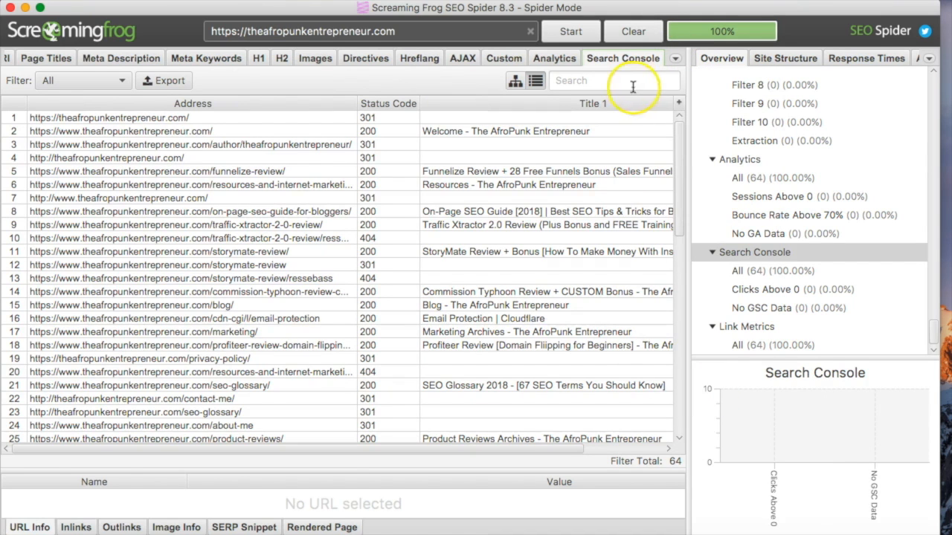
- Show the Link Metrics results and return to the full list of Internal URLs
{"action": "left_click", "coordinate": [675, 58]}
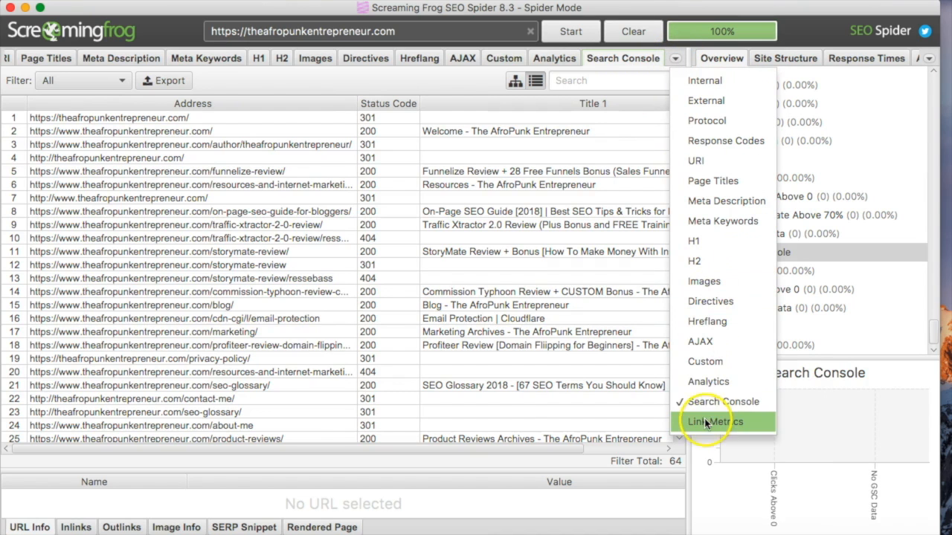
{"action": "left_click", "coordinate": [706, 423]}
{"action": "left_click", "coordinate": [678, 59]}
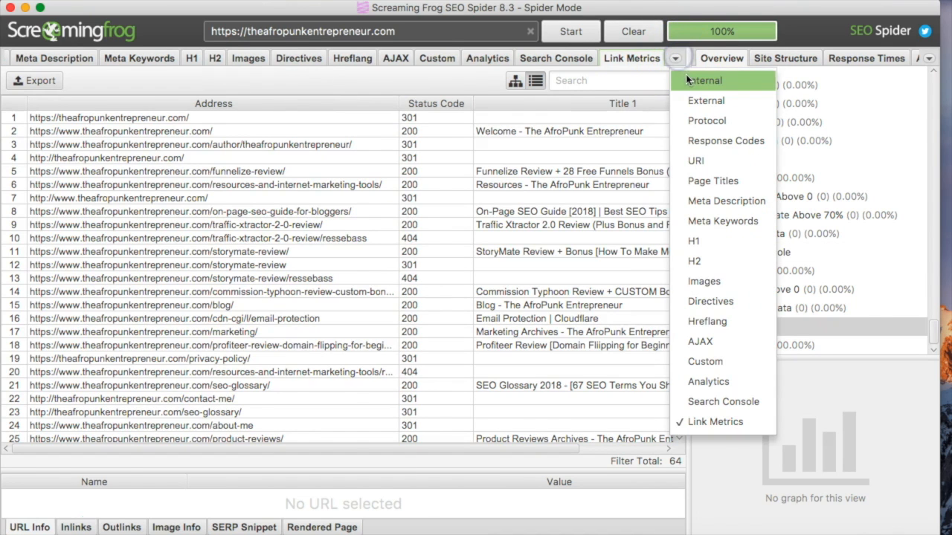
{"action": "left_click", "coordinate": [689, 79]}
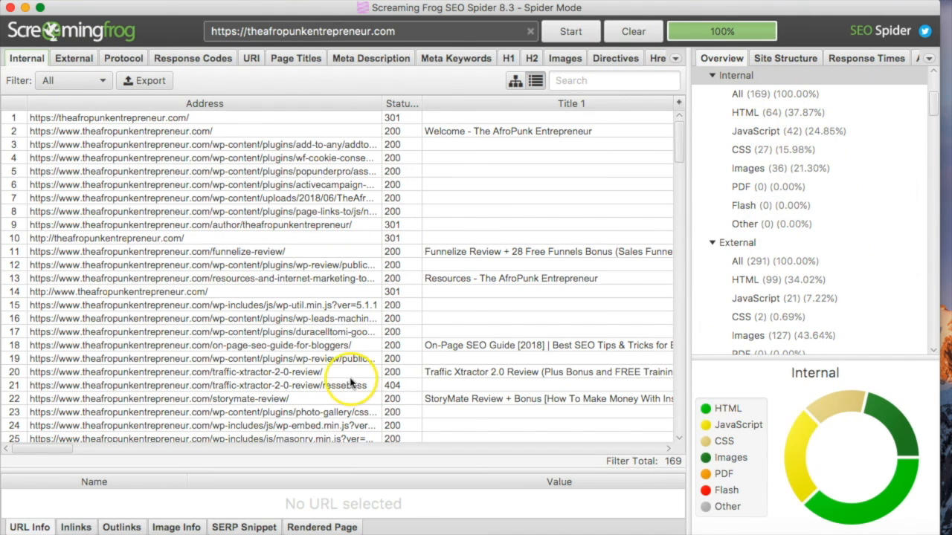
- Look through the full list of Internal URLs and filter it to show only HTML pages
{"action": "scroll", "coordinate": [223, 394], "scroll_direction": "down", "scroll_amount": 5}
{"action": "scroll", "coordinate": [329, 299], "scroll_direction": "up", "scroll_amount": 5}
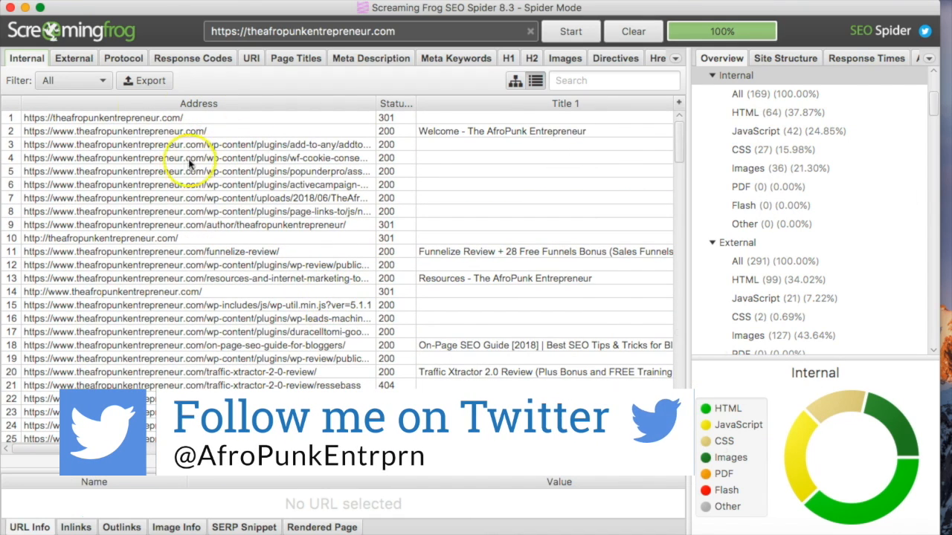
{"action": "left_click", "coordinate": [67, 59]}
{"action": "left_click", "coordinate": [21, 58]}
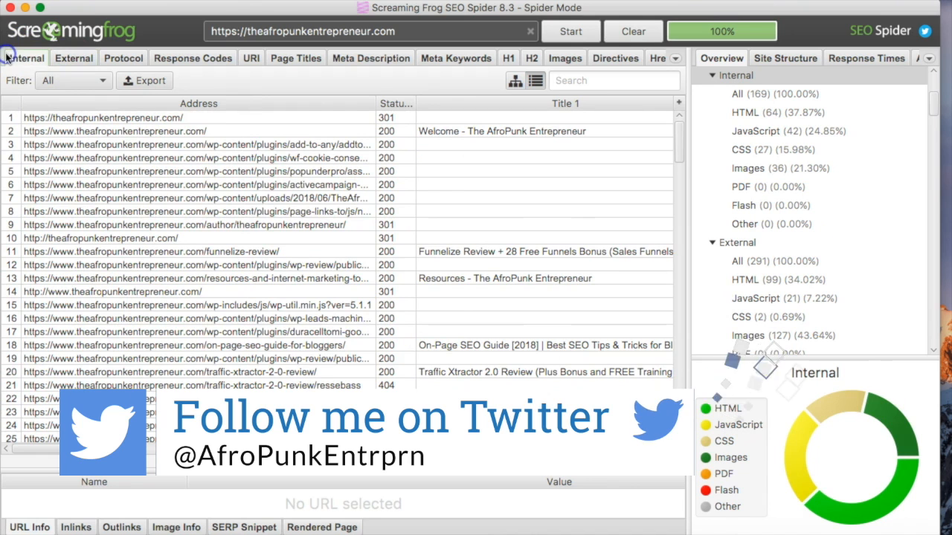
{"action": "scroll", "coordinate": [234, 305], "scroll_direction": "down", "scroll_amount": 14}
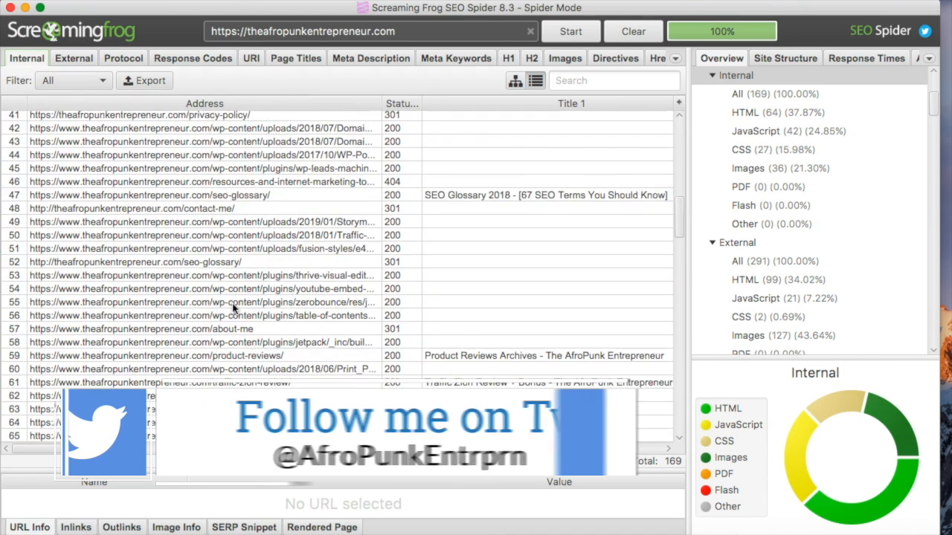
{"action": "left_click", "coordinate": [72, 80]}
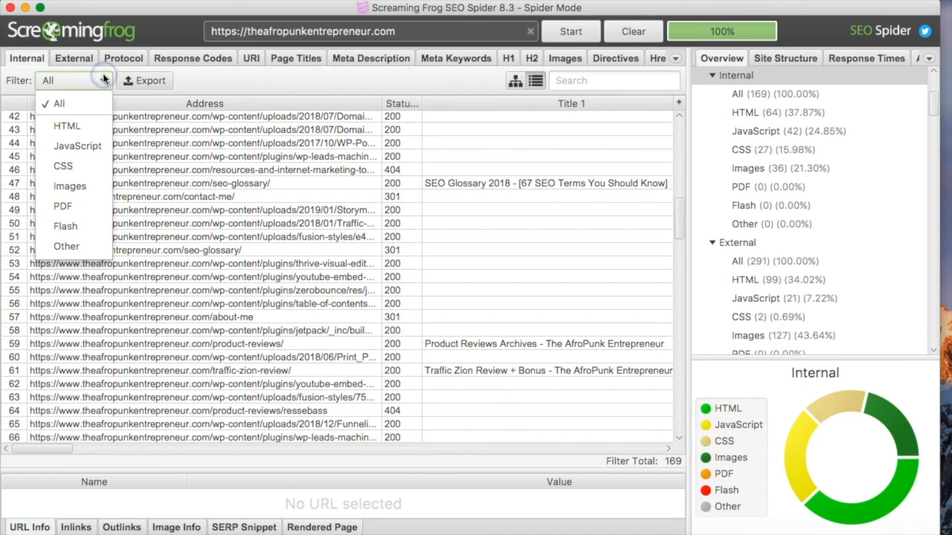
{"action": "left_click", "coordinate": [67, 126]}
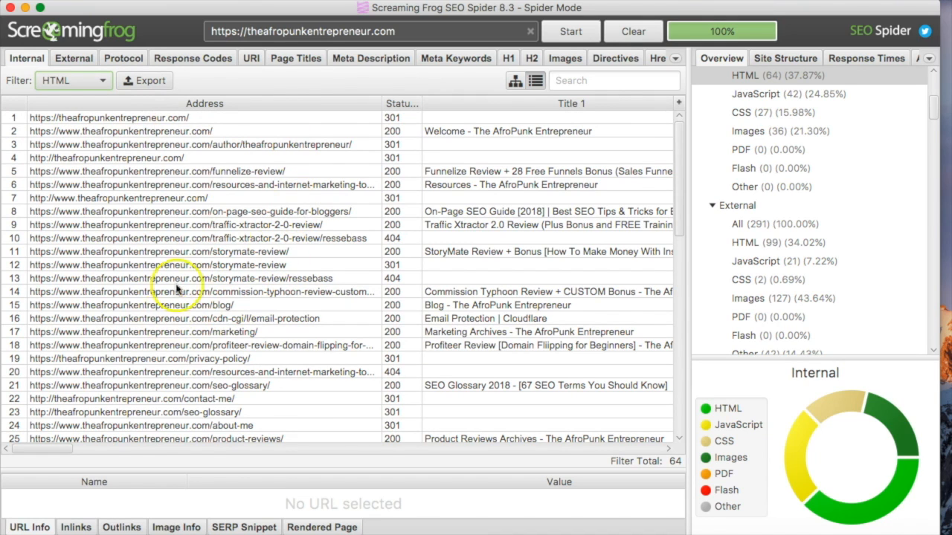
- Select the funnelize-review page and enlarge the detail area to show more of its URL information
{"action": "left_click", "coordinate": [194, 171]}
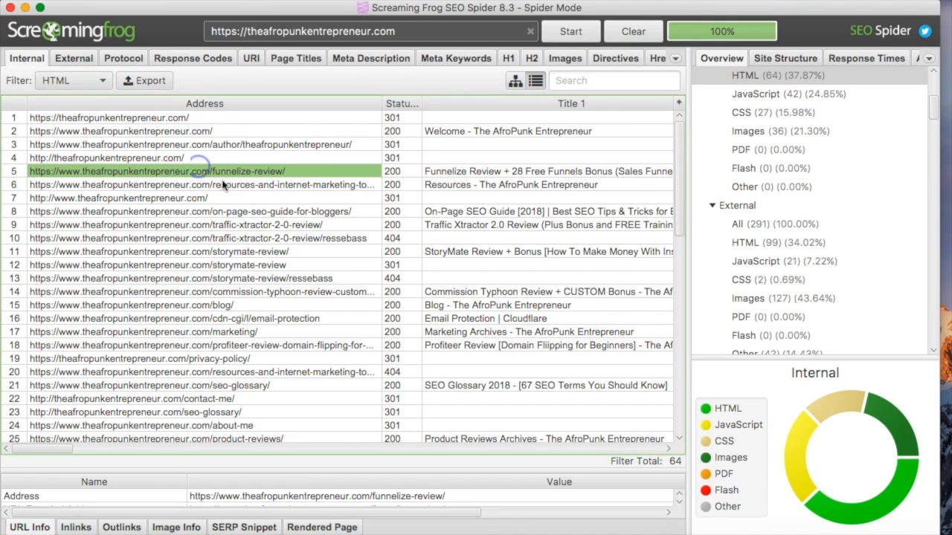
{"action": "scroll", "coordinate": [301, 350], "scroll_direction": "down", "scroll_amount": 1}
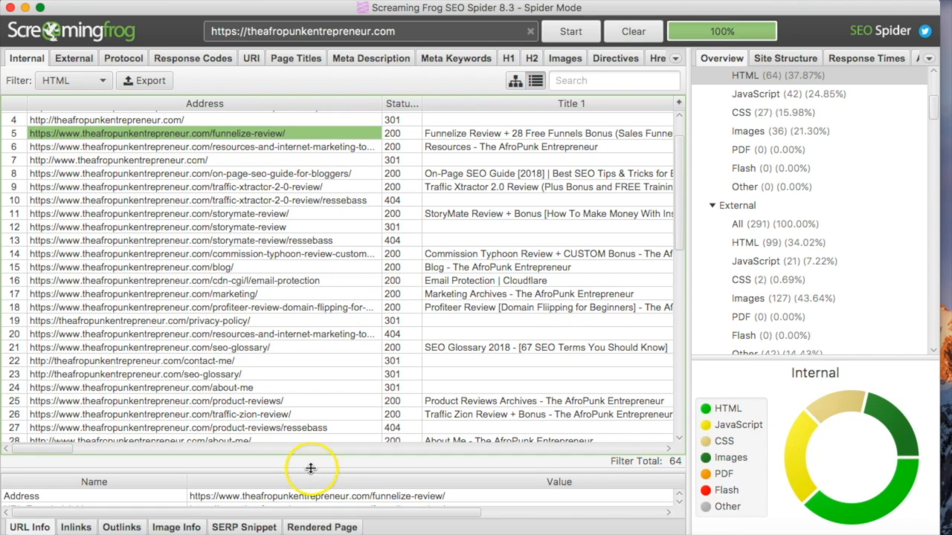
{"action": "left_click_drag", "start_coordinate": [311, 433], "coordinate": [341, 278]}
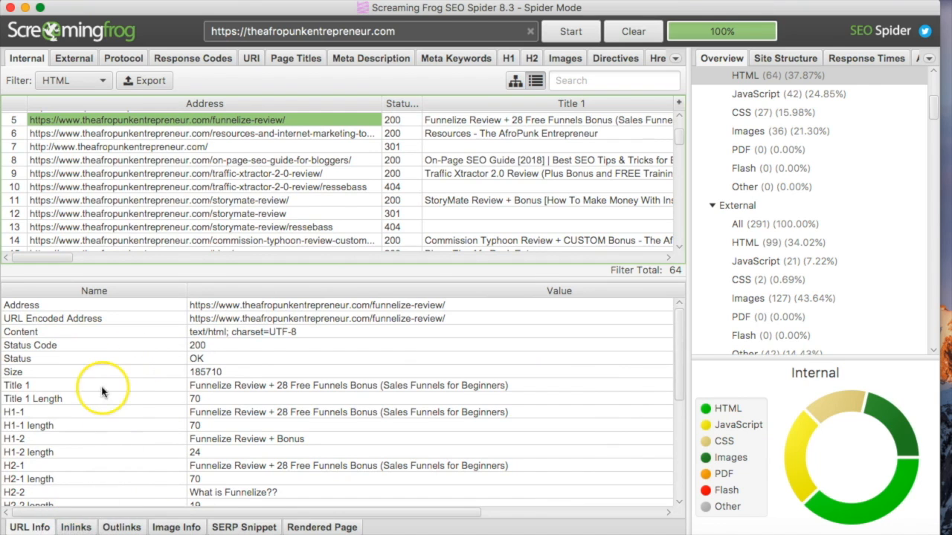
- Look through the funnelize-review page's URL details and show its outlinks
{"action": "left_click", "coordinate": [73, 529]}
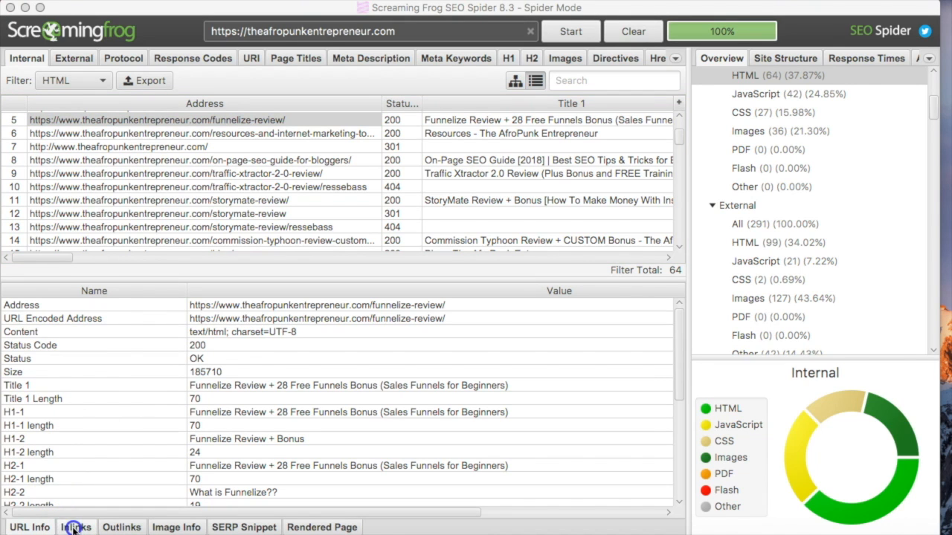
{"action": "scroll", "coordinate": [159, 418], "scroll_direction": "down", "scroll_amount": 3}
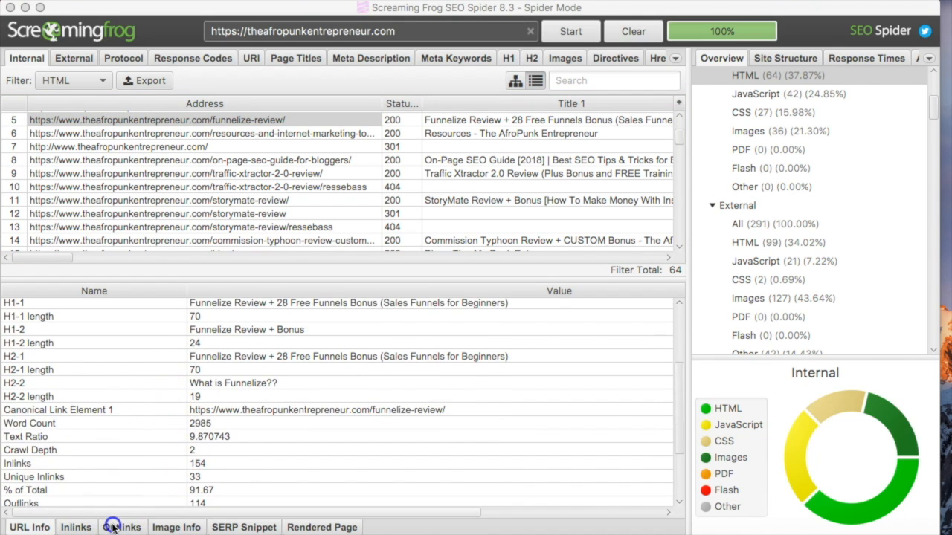
{"action": "left_click", "coordinate": [126, 527]}
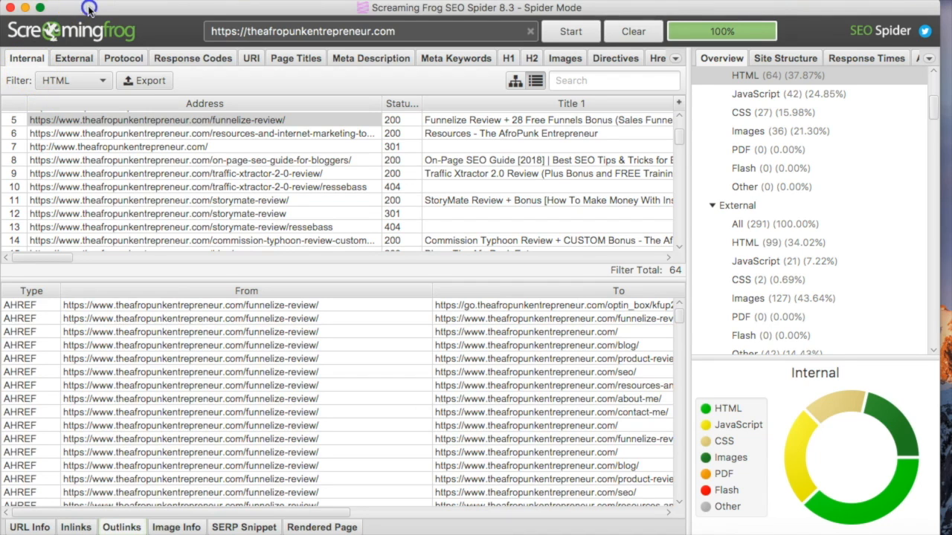
- Shrink the program window from its corner and move it up until its entire frame, including the status bar, fits on screen
{"action": "left_click_drag", "start_coordinate": [87, 9], "coordinate": [98, 9]}
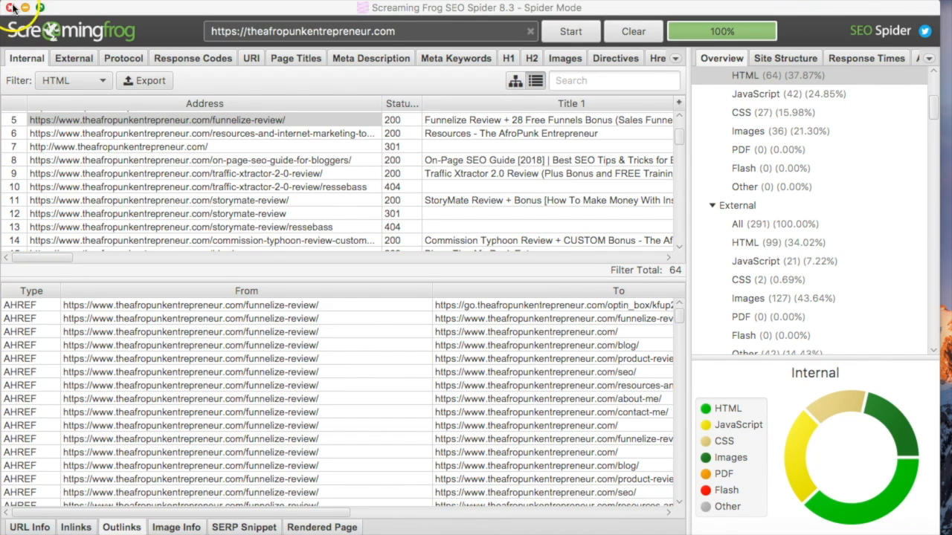
{"action": "left_click", "coordinate": [64, 6]}
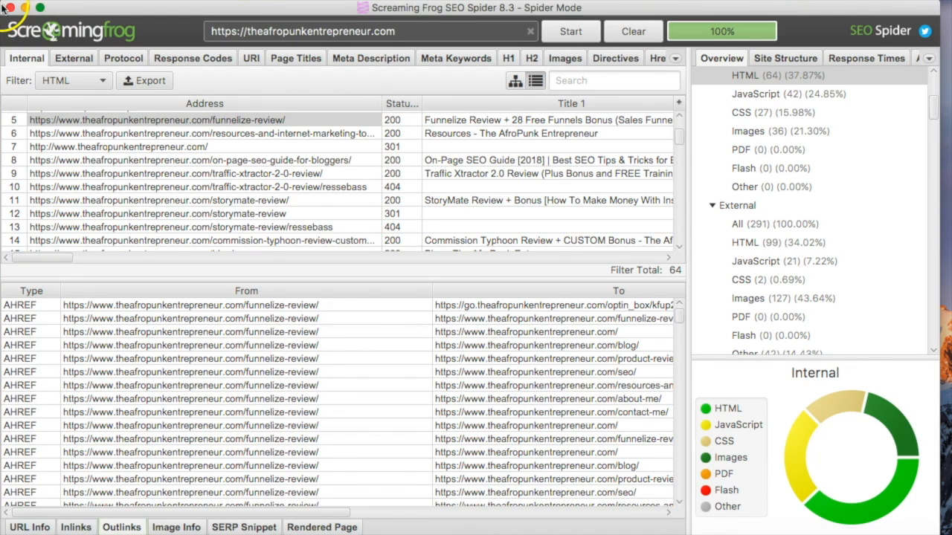
{"action": "left_click_drag", "start_coordinate": [4, 2], "coordinate": [150, 41]}
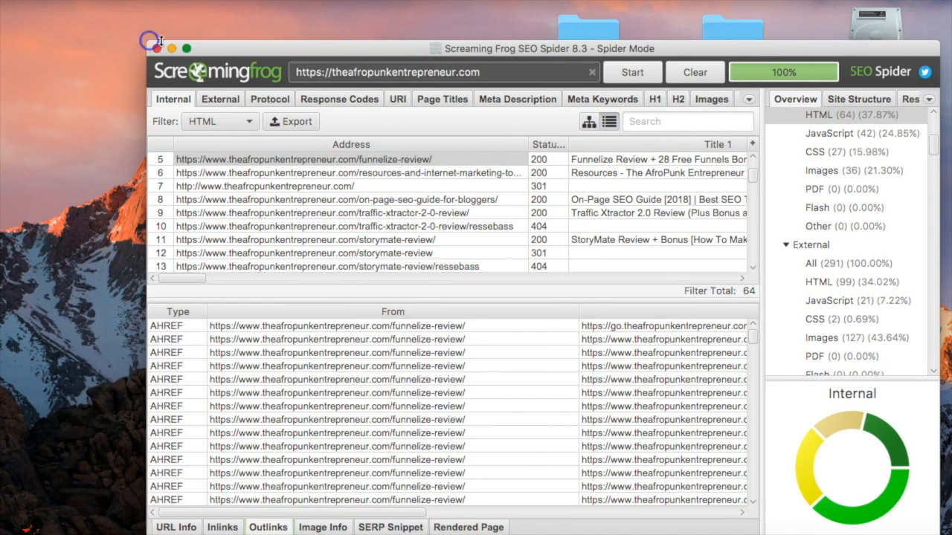
{"action": "left_click_drag", "start_coordinate": [214, 47], "coordinate": [155, 1]}
- Show the inlinks of the resources-and-internet-marketing-tools page and look through the linking pages
{"action": "left_click", "coordinate": [161, 487]}
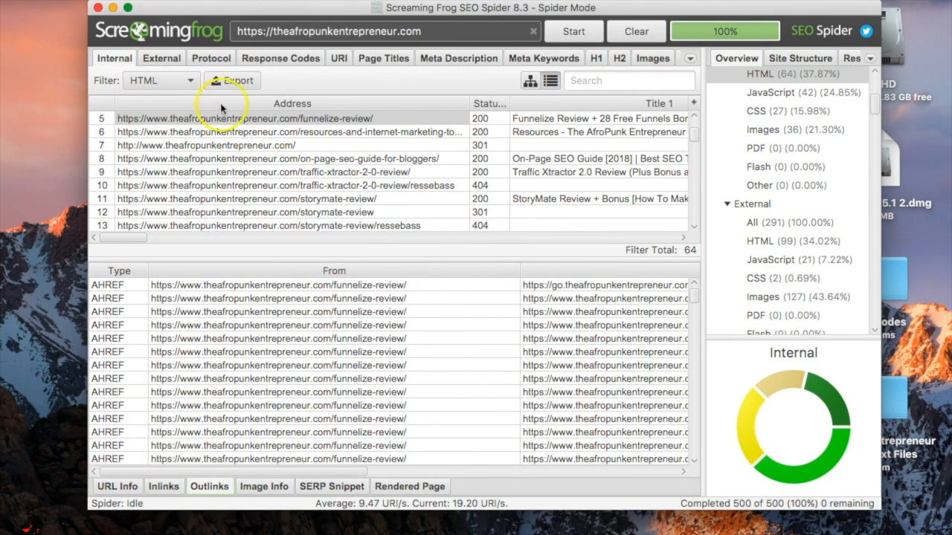
{"action": "left_click", "coordinate": [221, 135]}
{"action": "left_click", "coordinate": [162, 488]}
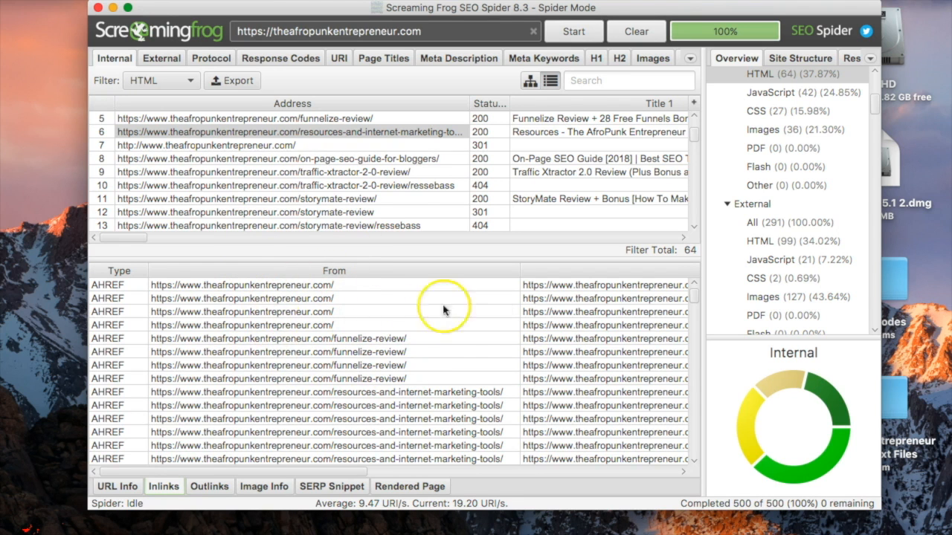
{"action": "scroll", "coordinate": [331, 372], "scroll_direction": "down", "scroll_amount": 2}
{"action": "scroll", "coordinate": [331, 372], "scroll_direction": "down", "scroll_amount": 6}
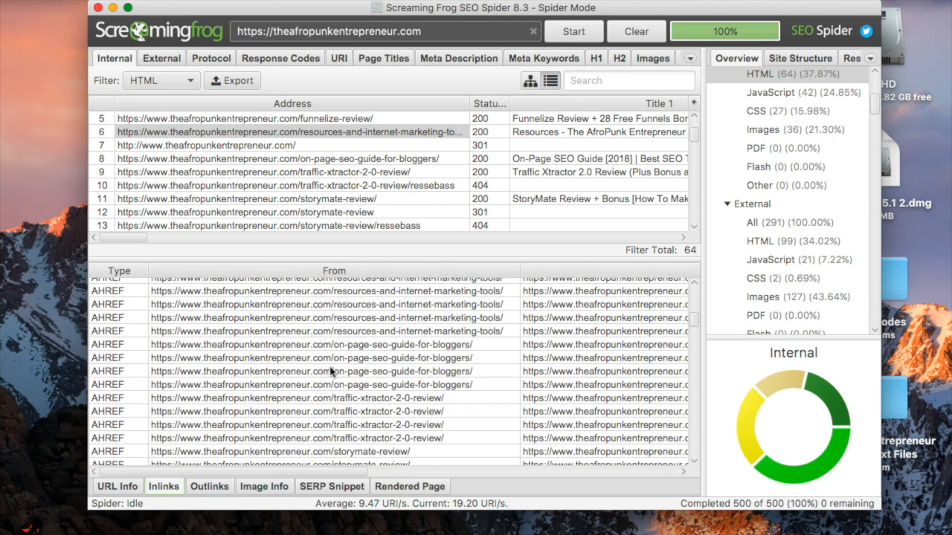
{"action": "scroll", "coordinate": [242, 130], "scroll_direction": "up", "scroll_amount": 3}
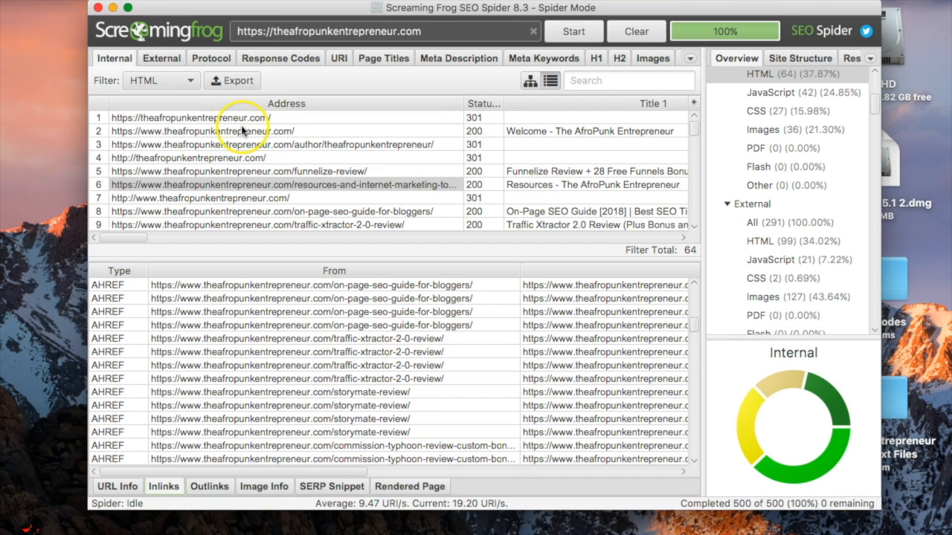
{"action": "left_click", "coordinate": [201, 131]}
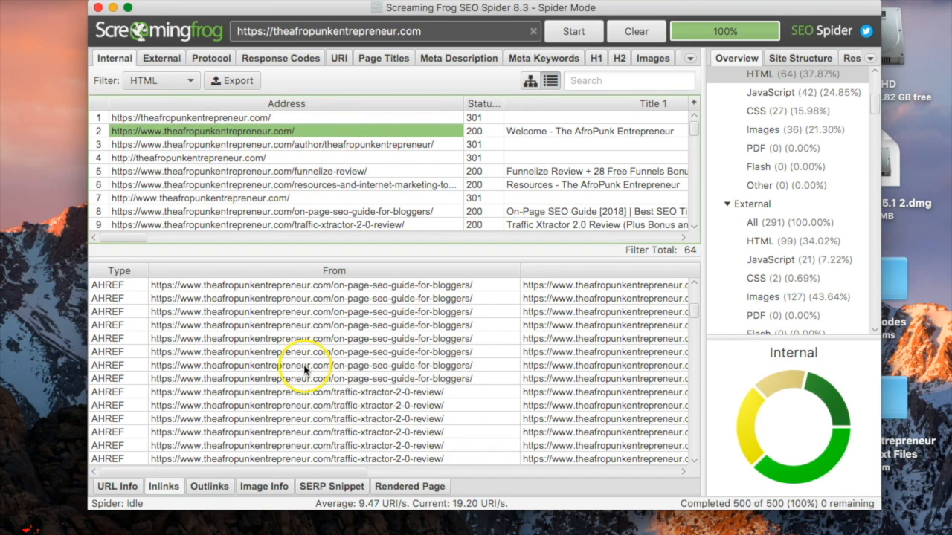
{"action": "scroll", "coordinate": [305, 366], "scroll_direction": "down", "scroll_amount": 5}
{"action": "scroll", "coordinate": [305, 369], "scroll_direction": "down", "scroll_amount": 2}
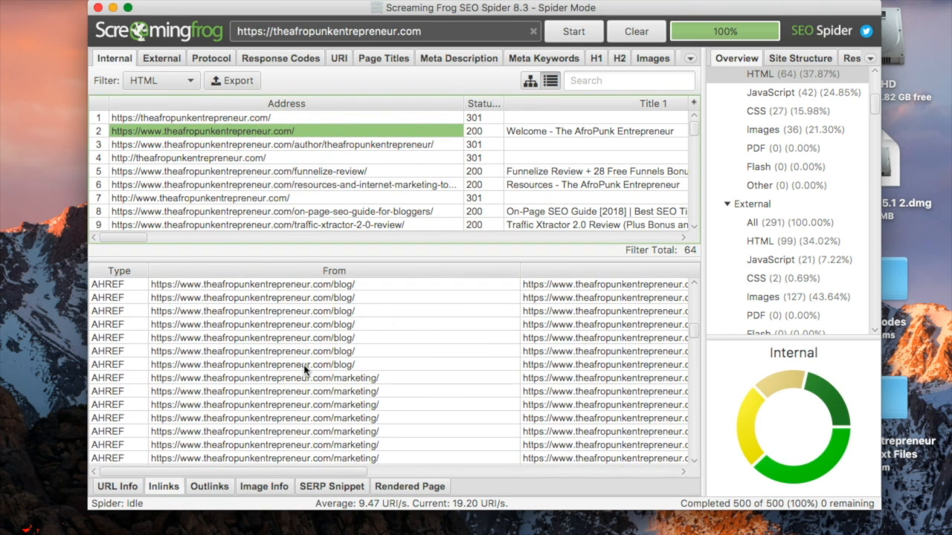
{"action": "scroll", "coordinate": [304, 370], "scroll_direction": "down", "scroll_amount": 3}
{"action": "scroll", "coordinate": [266, 193], "scroll_direction": "down", "scroll_amount": 3}
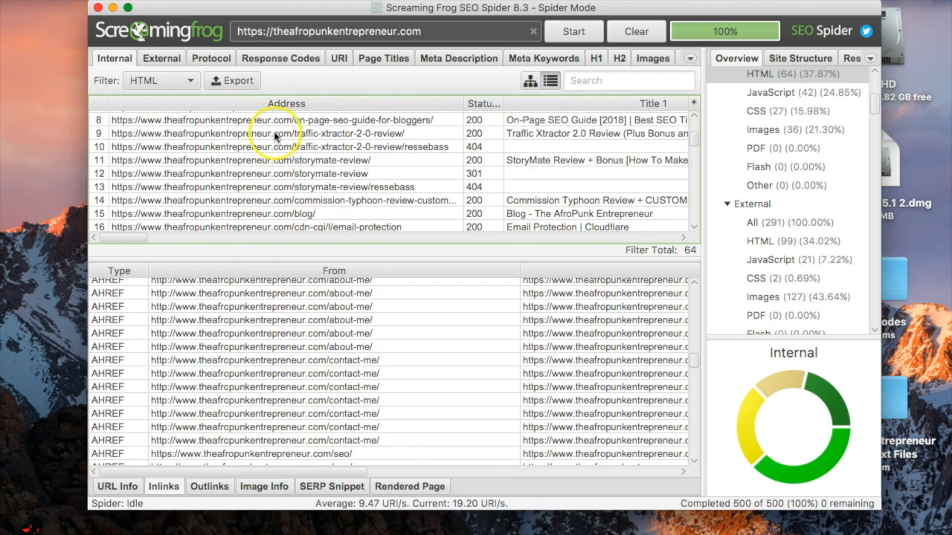
- Show the inlinks of the storymate-review page, followed by those of the blog page
{"action": "left_click", "coordinate": [242, 161]}
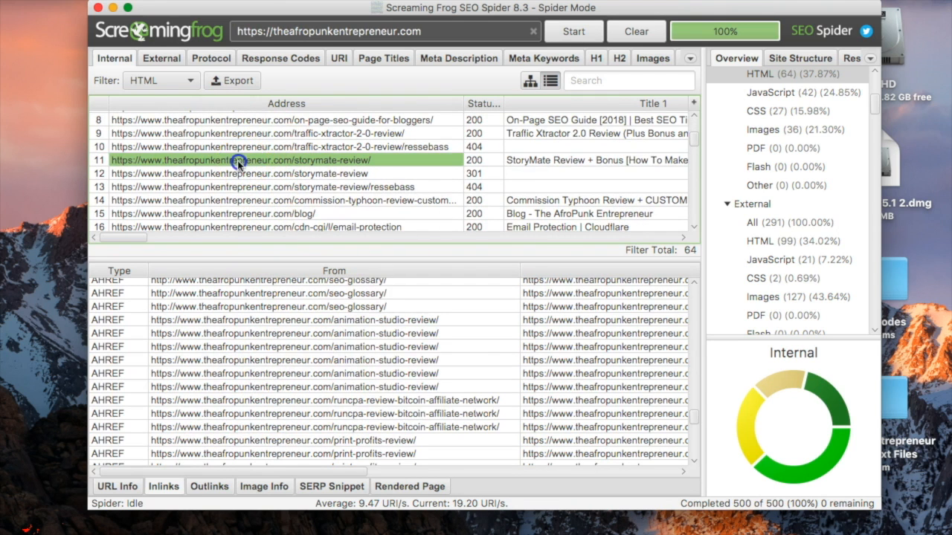
{"action": "left_click", "coordinate": [248, 214]}
{"action": "scroll", "coordinate": [357, 345], "scroll_direction": "up", "scroll_amount": 3}
{"action": "scroll", "coordinate": [357, 344], "scroll_direction": "up", "scroll_amount": 10}
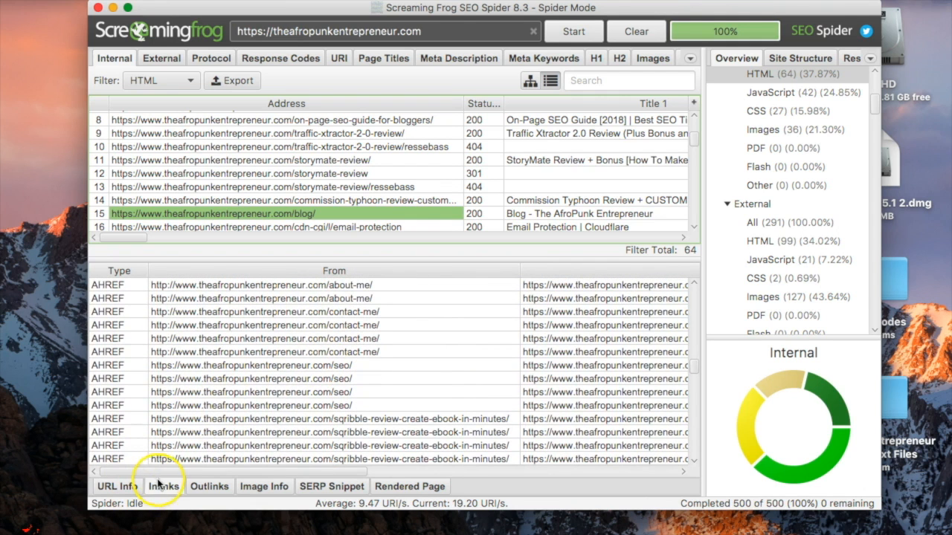
{"action": "left_click", "coordinate": [160, 485]}
- Look through the blog page's outlinks and show its image information
{"action": "left_click", "coordinate": [210, 485]}
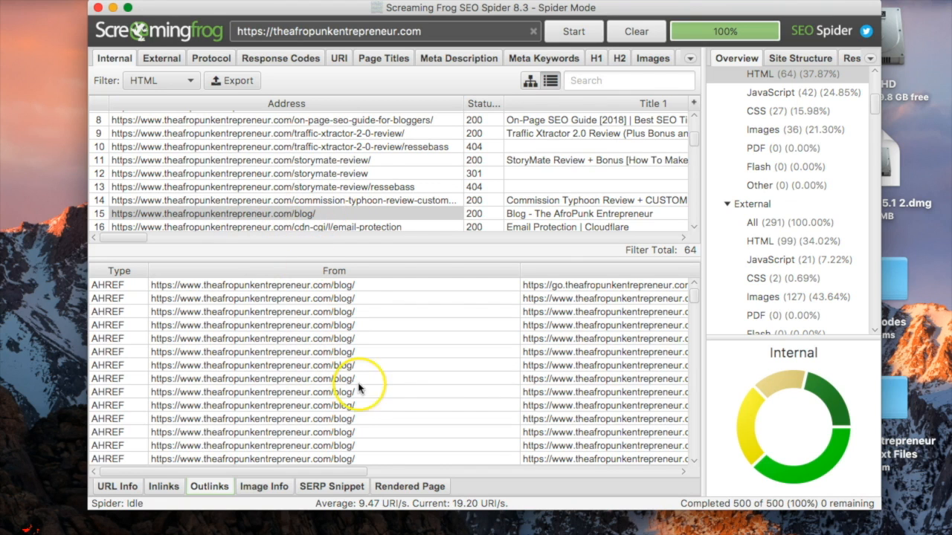
{"action": "scroll", "coordinate": [330, 396], "scroll_direction": "down", "scroll_amount": 5}
{"action": "scroll", "coordinate": [331, 397], "scroll_direction": "down", "scroll_amount": 1}
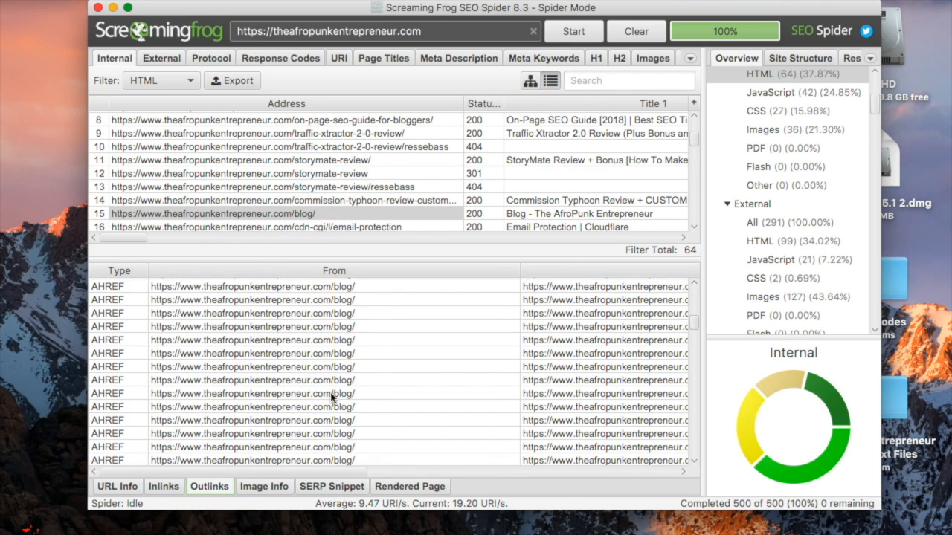
{"action": "left_click", "coordinate": [258, 487]}
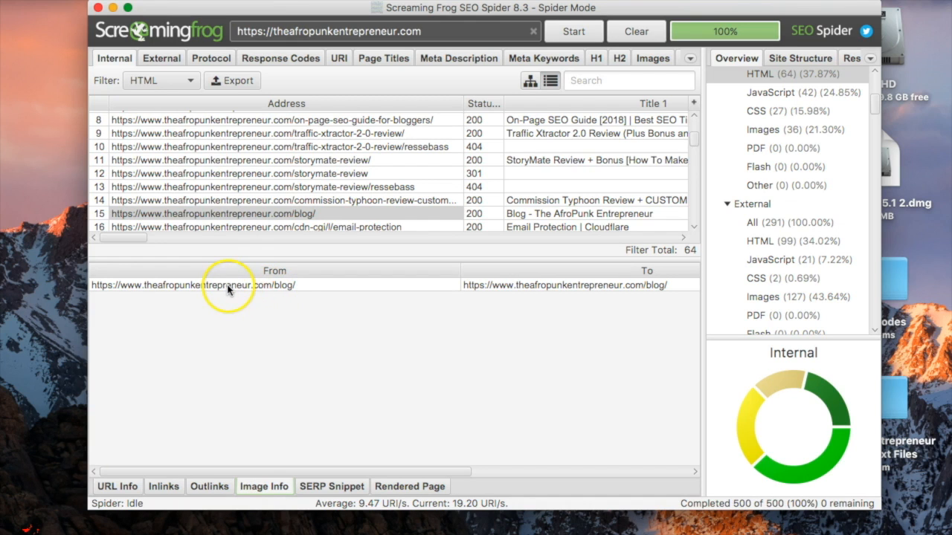
- Show the SERP snippet preview for the seo-glossary page
{"action": "left_click", "coordinate": [328, 486]}
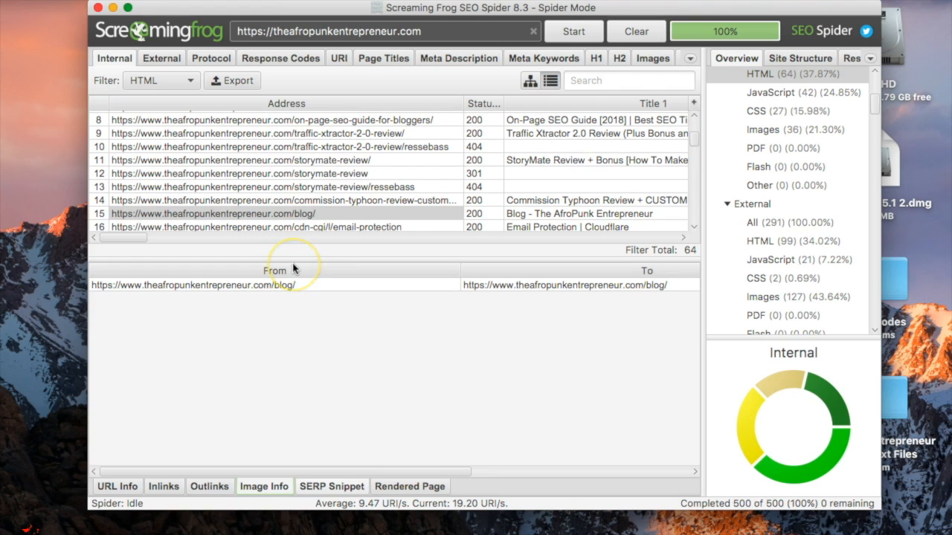
{"action": "left_click", "coordinate": [348, 324]}
{"action": "left_click", "coordinate": [338, 485]}
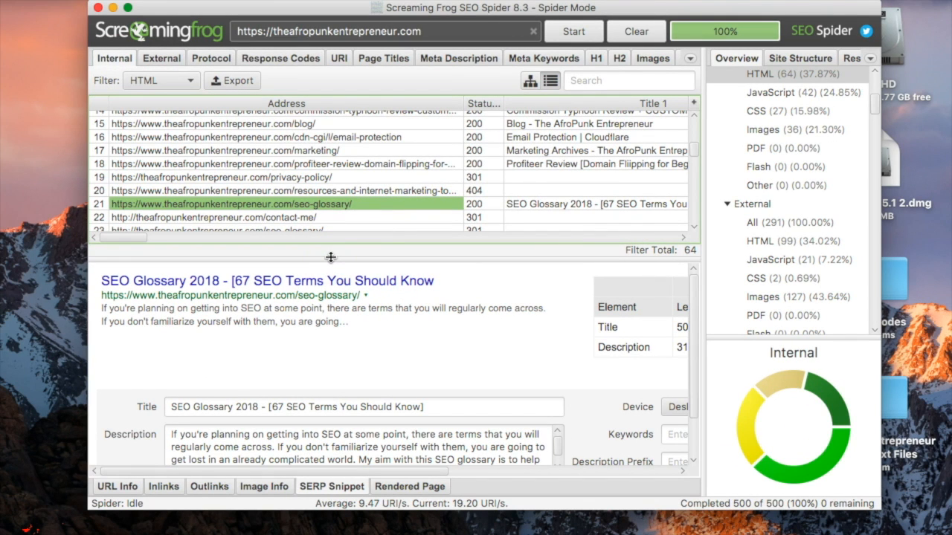
- Enlarge the program window to fill the screen so more of the snippet preview fits
{"action": "left_click_drag", "start_coordinate": [89, 35], "coordinate": [0, 33]}
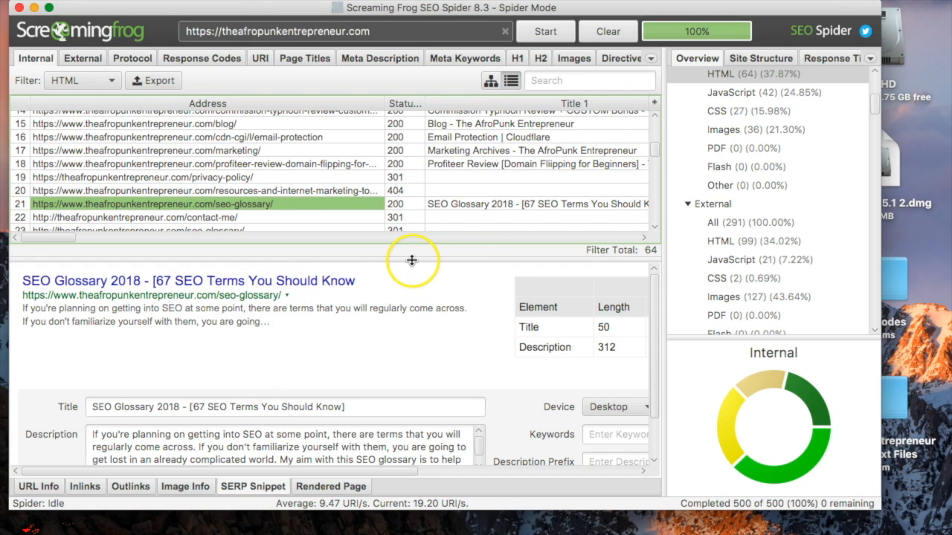
{"action": "scroll", "coordinate": [402, 197], "scroll_direction": "up", "scroll_amount": 5}
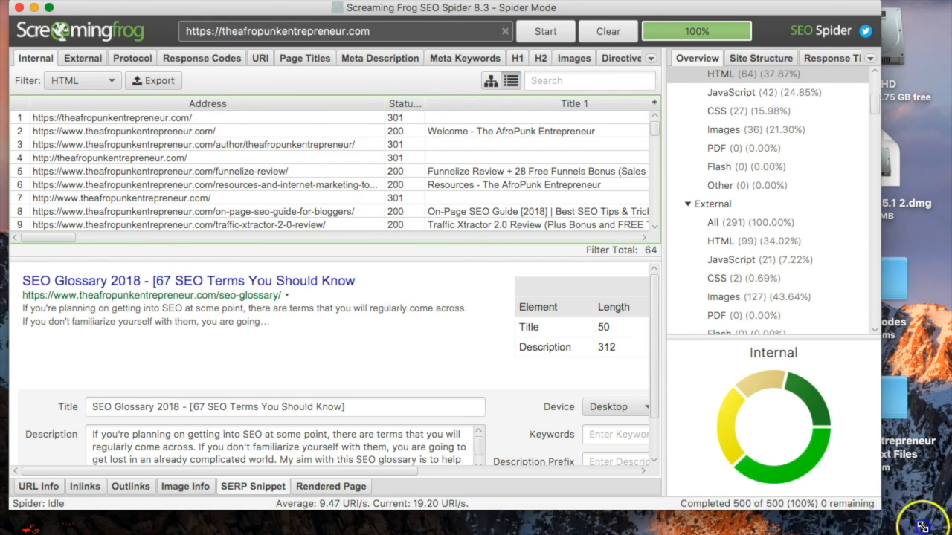
{"action": "left_click_drag", "start_coordinate": [879, 511], "coordinate": [951, 534]}
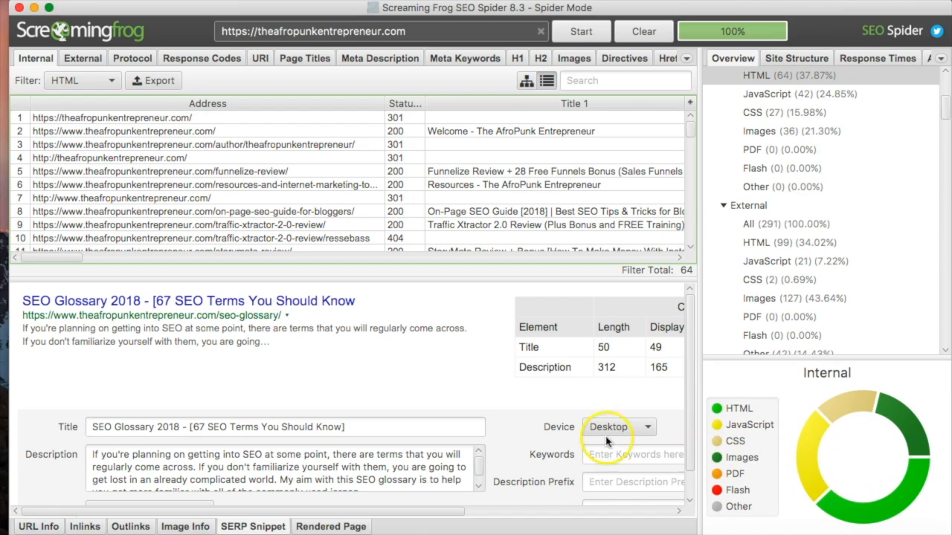
- Examine the commands for opening and saving crawls, the configuration options, and the Spider, List and SERP modes
{"action": "left_click", "coordinate": [197, 1]}
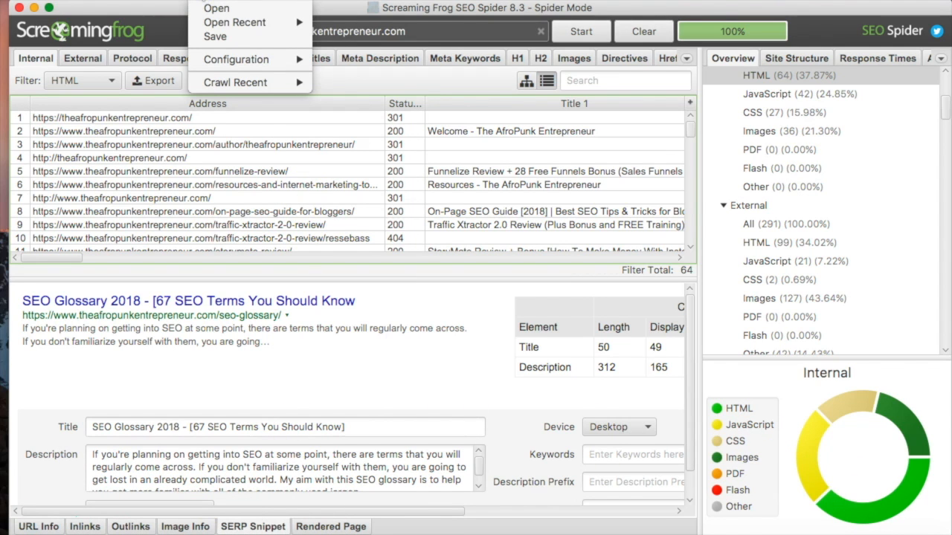
{"action": "mouse_move", "coordinate": [240, 2]}
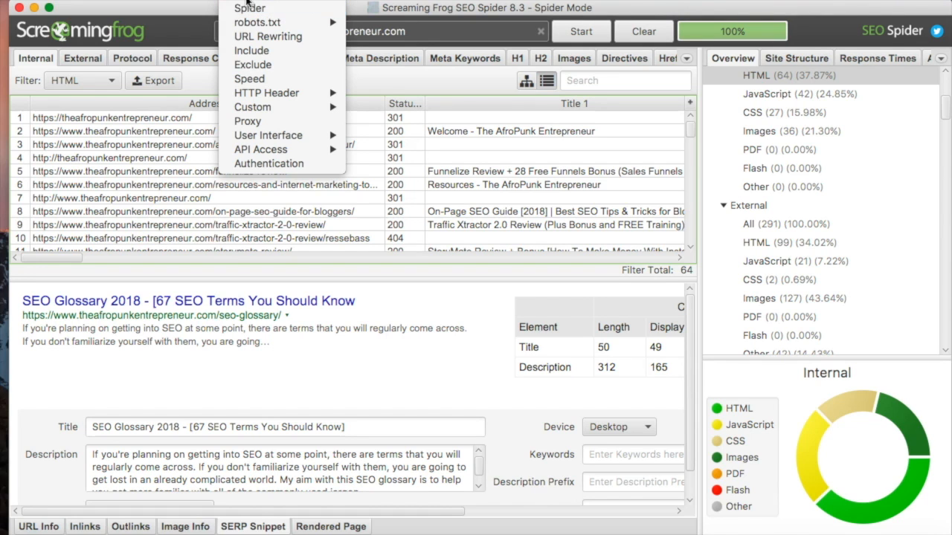
{"action": "left_click", "coordinate": [301, 3]}
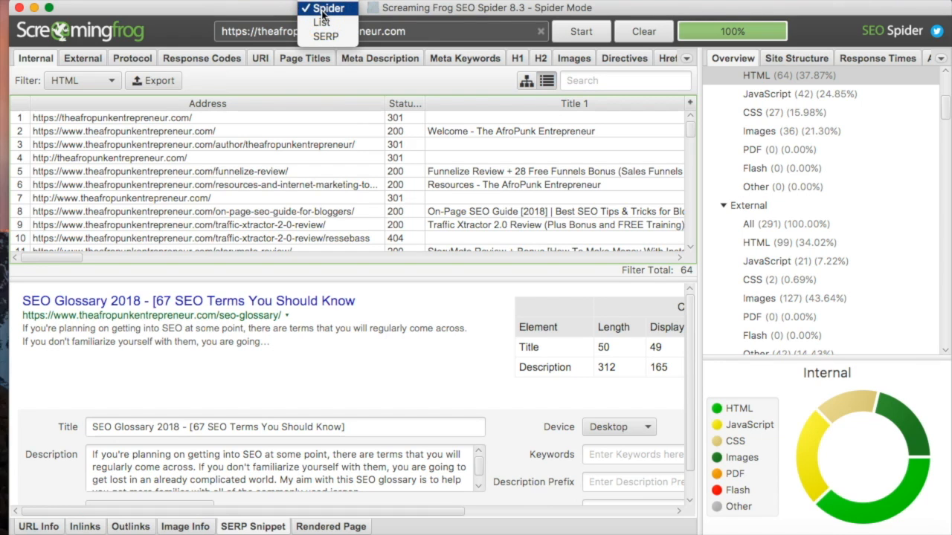
{"action": "left_click", "coordinate": [326, 39]}
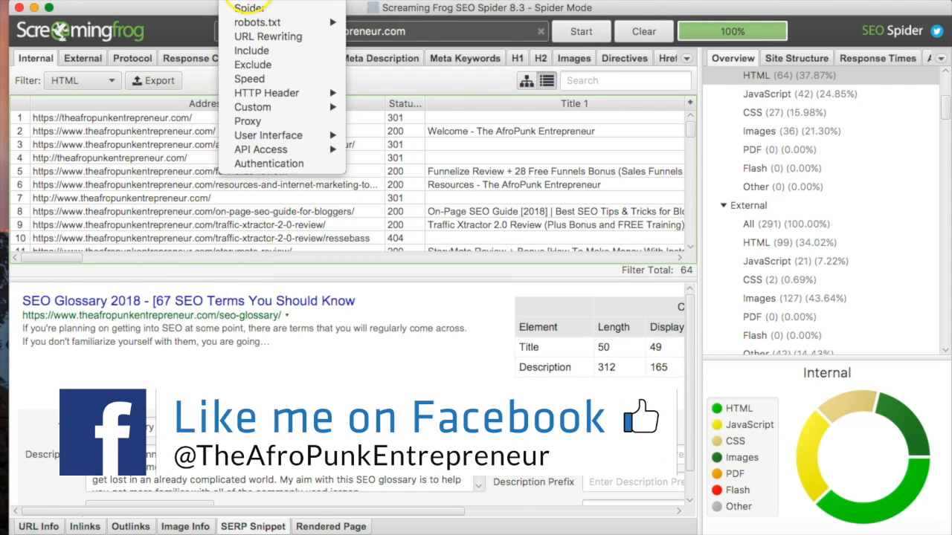
- Look through the crawl configuration options, including robots.txt, speed and proxy, and the Spider, List and SERP modes
{"action": "mouse_move", "coordinate": [320, 0]}
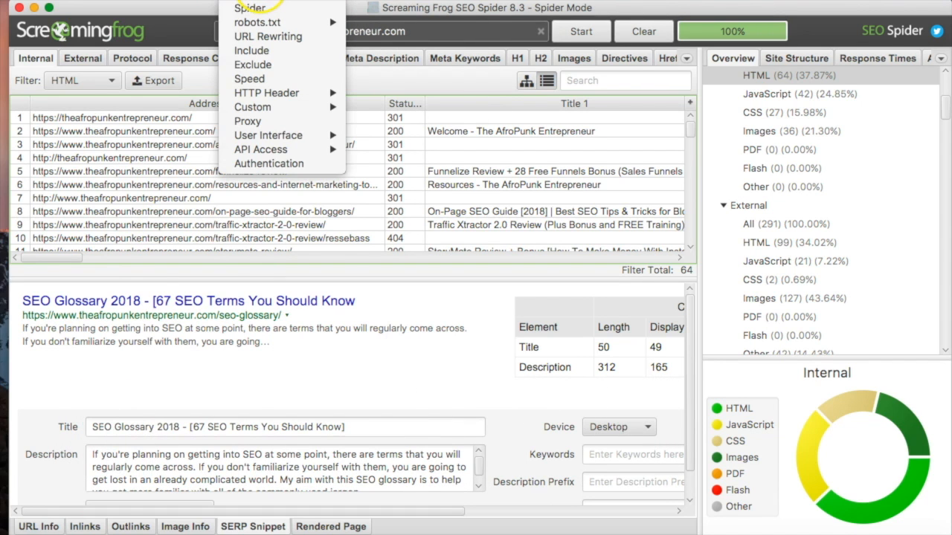
{"action": "mouse_move", "coordinate": [259, 23]}
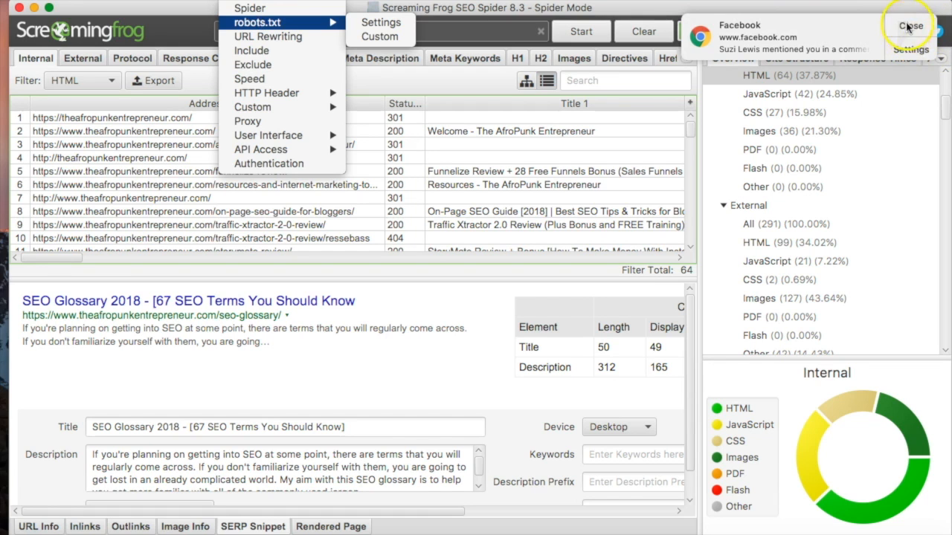
{"action": "left_click", "coordinate": [918, 22]}
{"action": "left_click", "coordinate": [252, 0]}
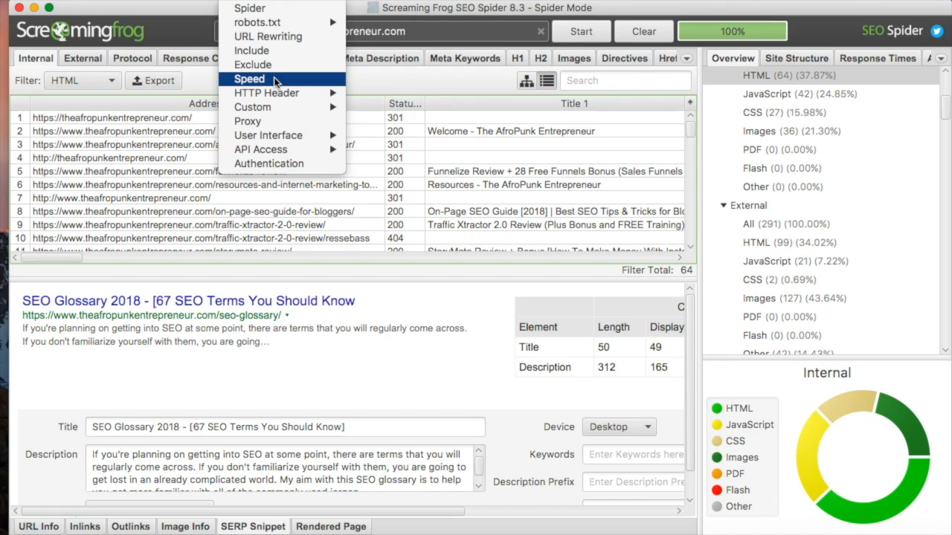
{"action": "left_click", "coordinate": [264, 122]}
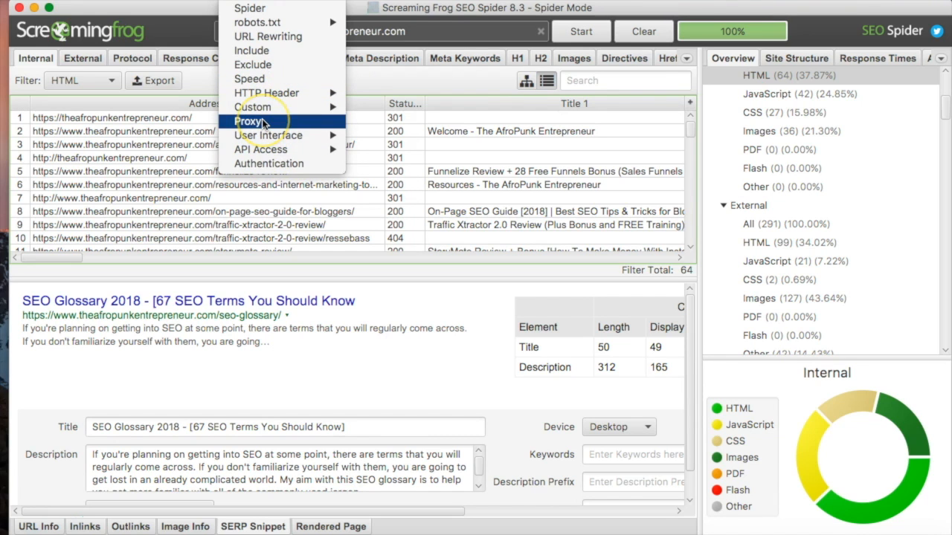
{"action": "left_click", "coordinate": [305, 2]}
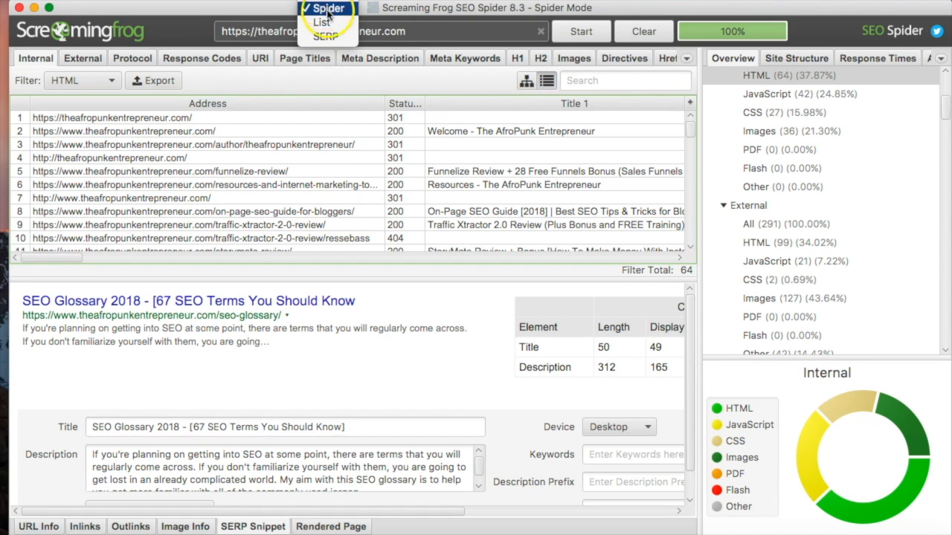
{"action": "left_click", "coordinate": [370, 87]}
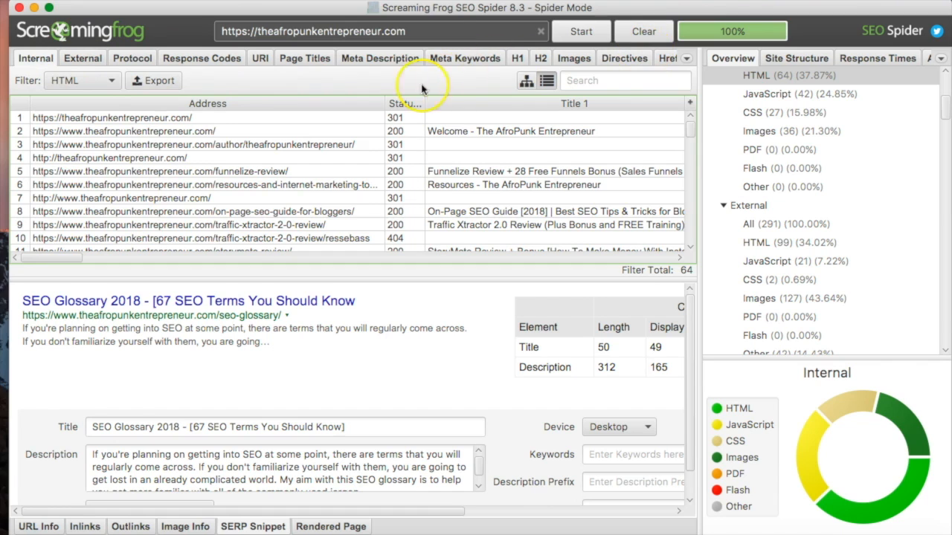
- Compare the directory tree view of the internal HTML URLs with the flat list view, ending on the list
{"action": "left_click", "coordinate": [524, 80]}
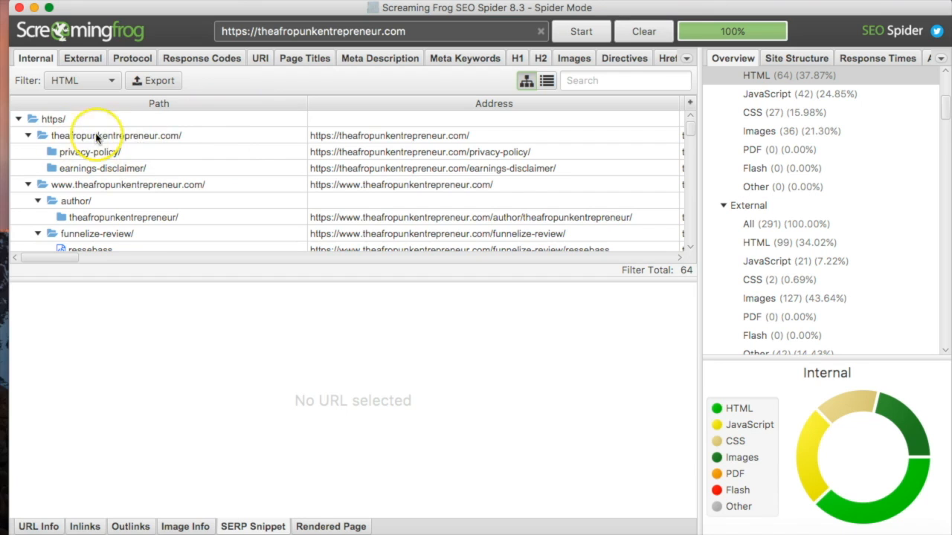
{"action": "scroll", "coordinate": [145, 167], "scroll_direction": "down", "scroll_amount": 10}
{"action": "scroll", "coordinate": [145, 167], "scroll_direction": "up", "scroll_amount": 10}
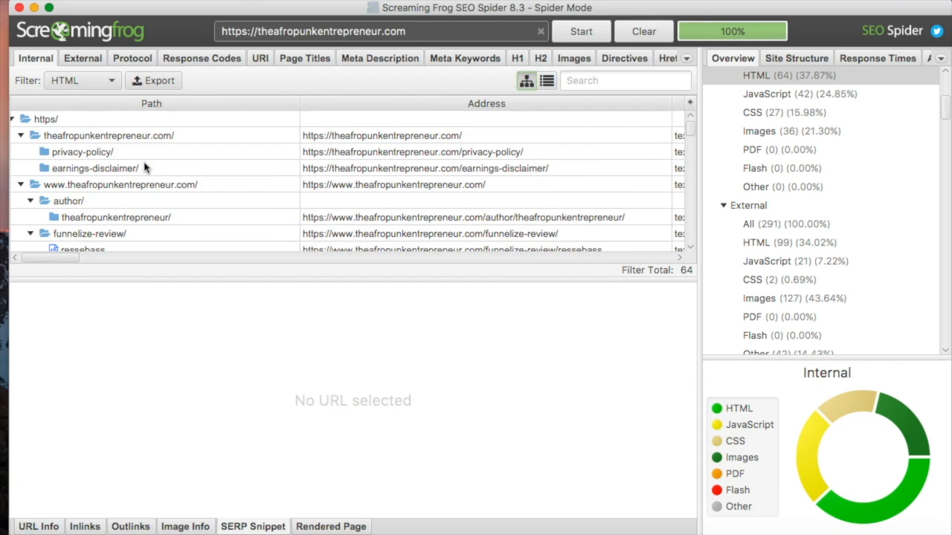
{"action": "left_click", "coordinate": [546, 80]}
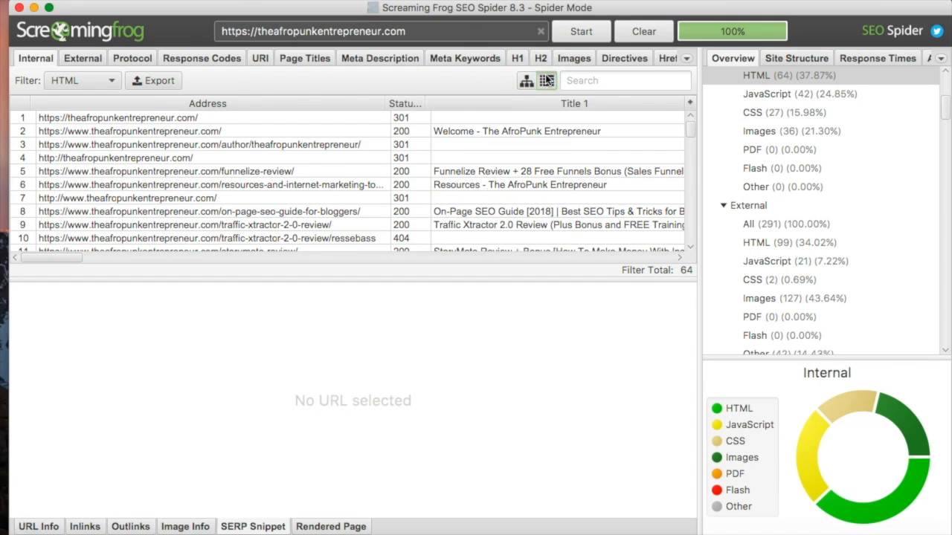
{"action": "left_click", "coordinate": [526, 80]}
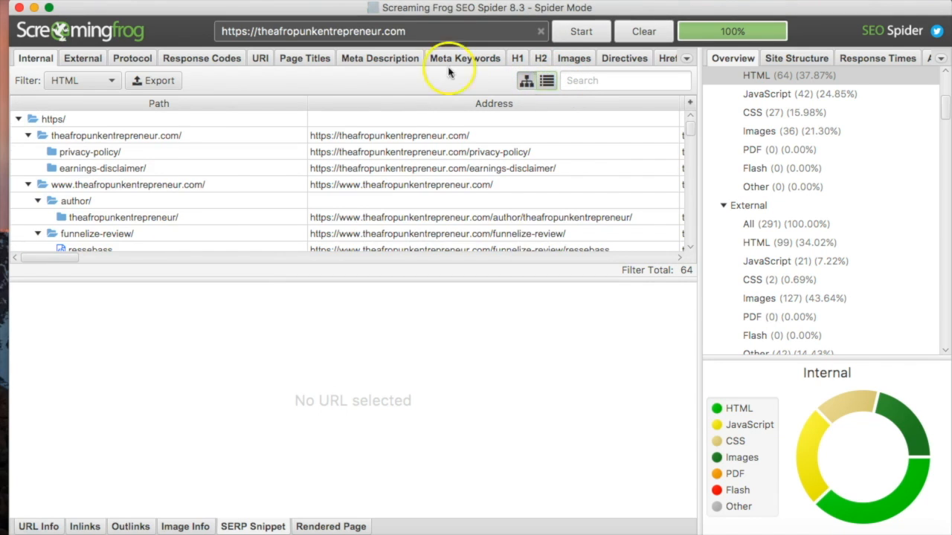
{"action": "left_click", "coordinate": [547, 81]}
- Examine the bulk export options for inlinks, outlinks, anchor text, images, screenshots, external links, response codes and directives
{"action": "left_click", "coordinate": [318, 1]}
{"action": "mouse_move", "coordinate": [366, 1]}
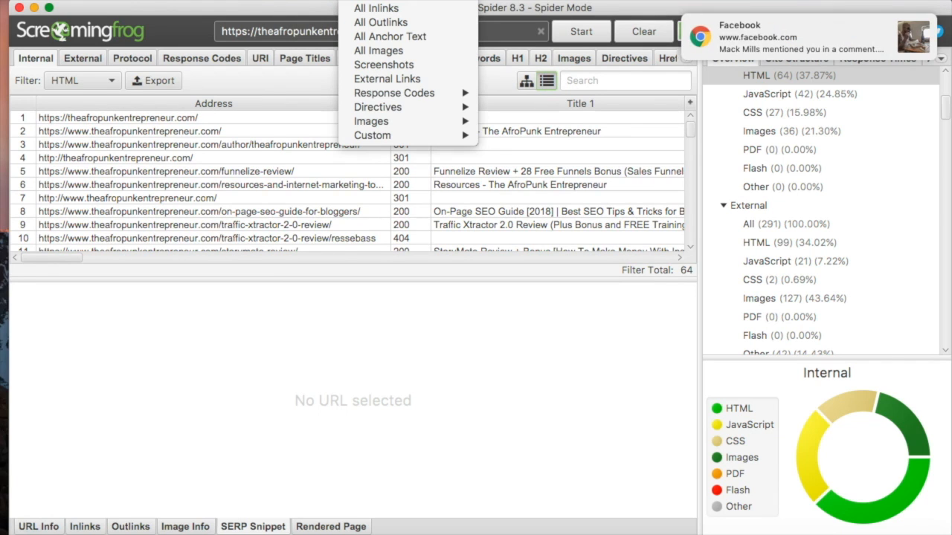
{"action": "left_click", "coordinate": [225, 90]}
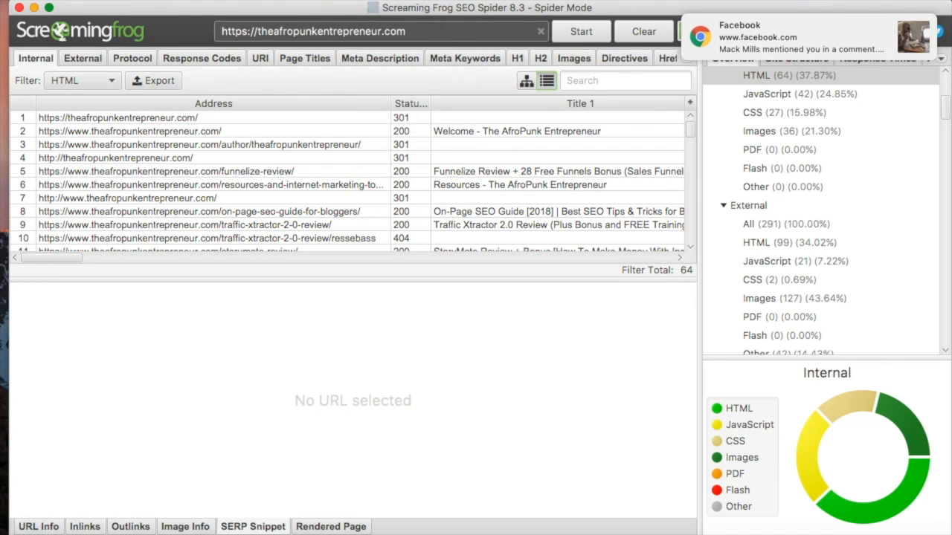
{"action": "left_click", "coordinate": [913, 26]}
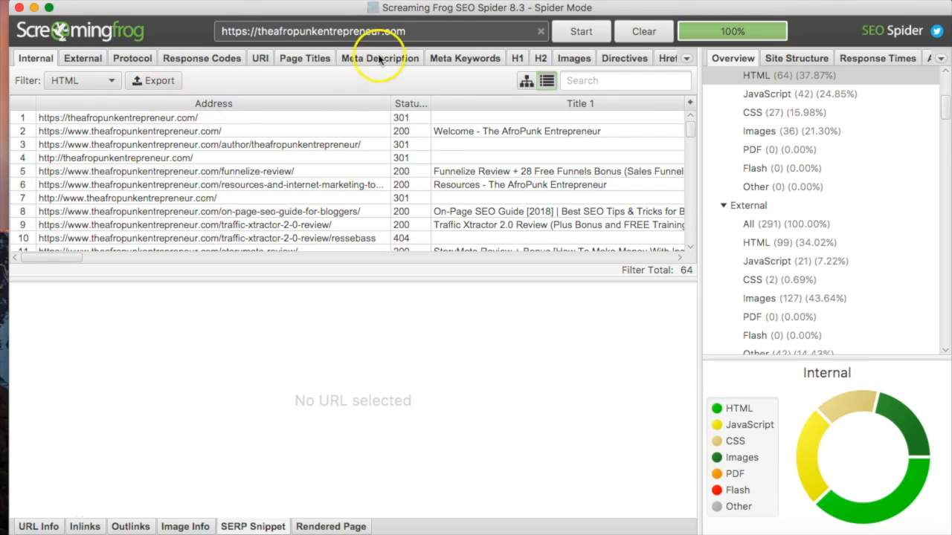
{"action": "left_click", "coordinate": [367, 0]}
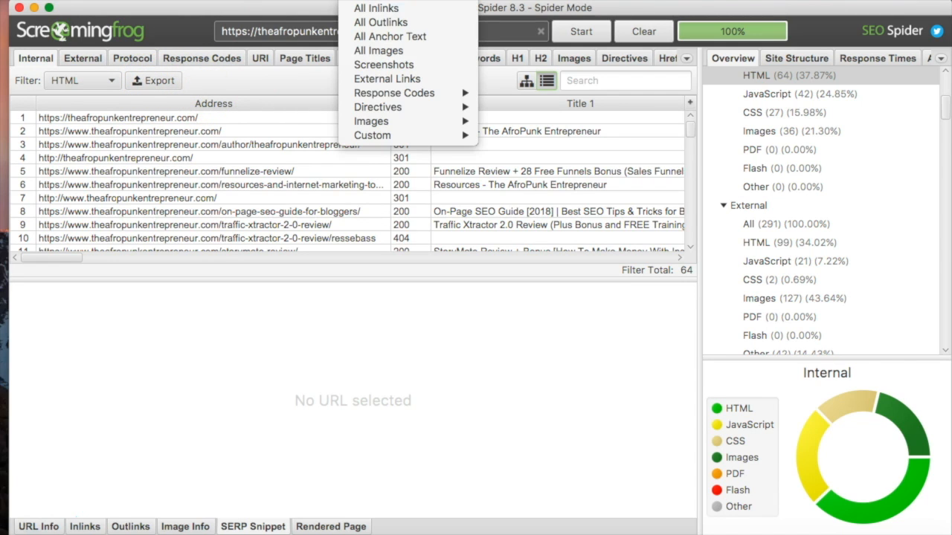
{"action": "left_click", "coordinate": [223, 91]}
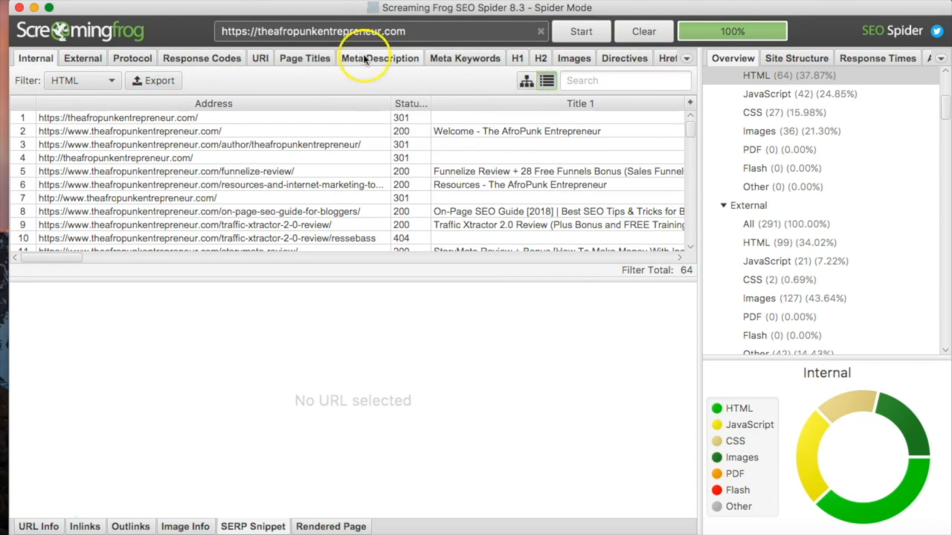
{"action": "left_click", "coordinate": [367, 0]}
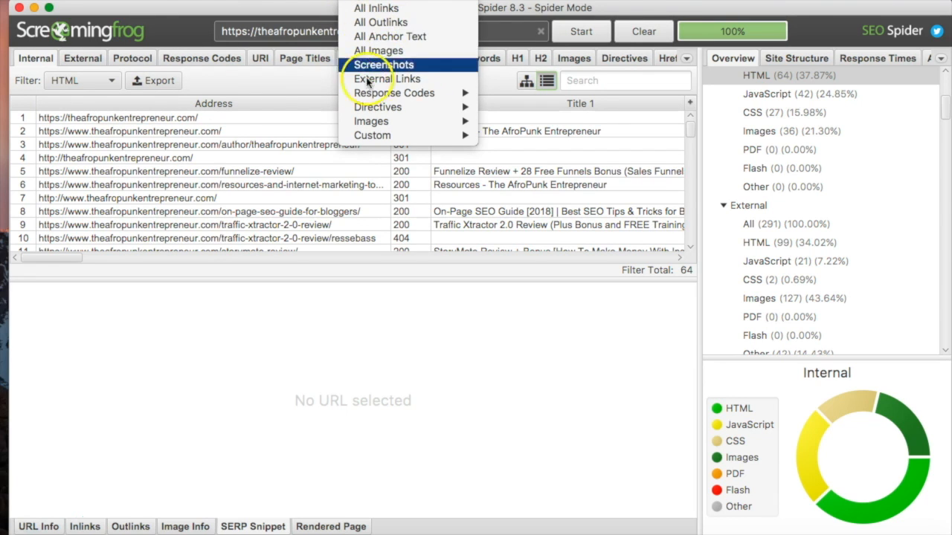
{"action": "left_click", "coordinate": [293, 94]}
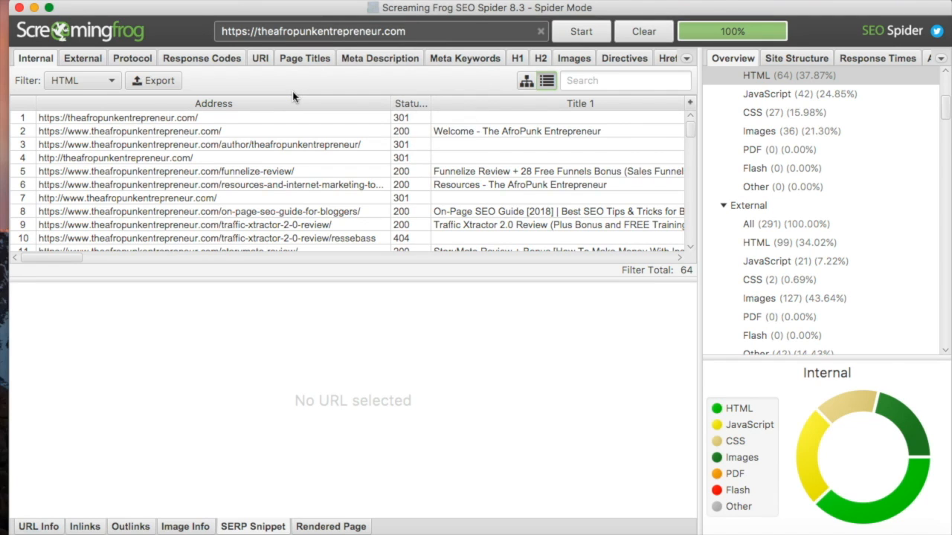
{"action": "left_click", "coordinate": [350, 2]}
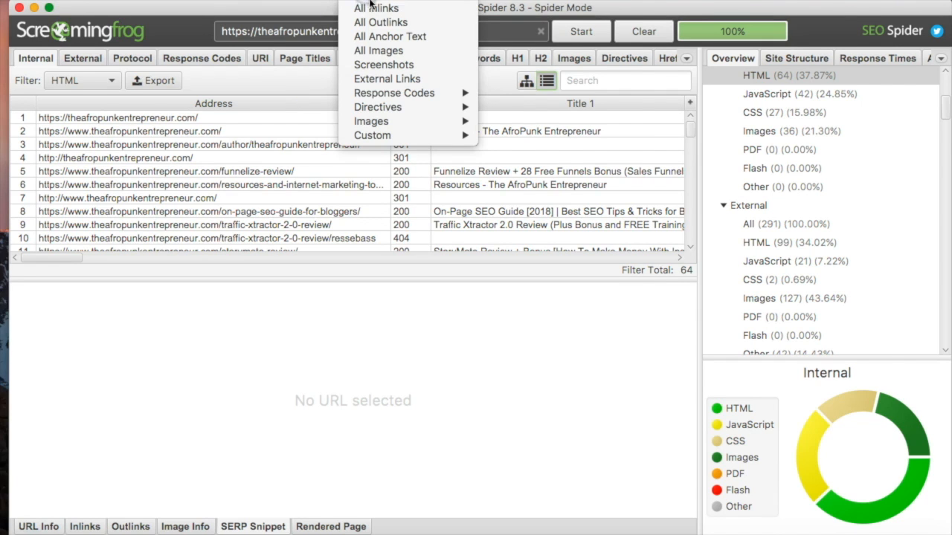
{"action": "left_click", "coordinate": [385, 50]}
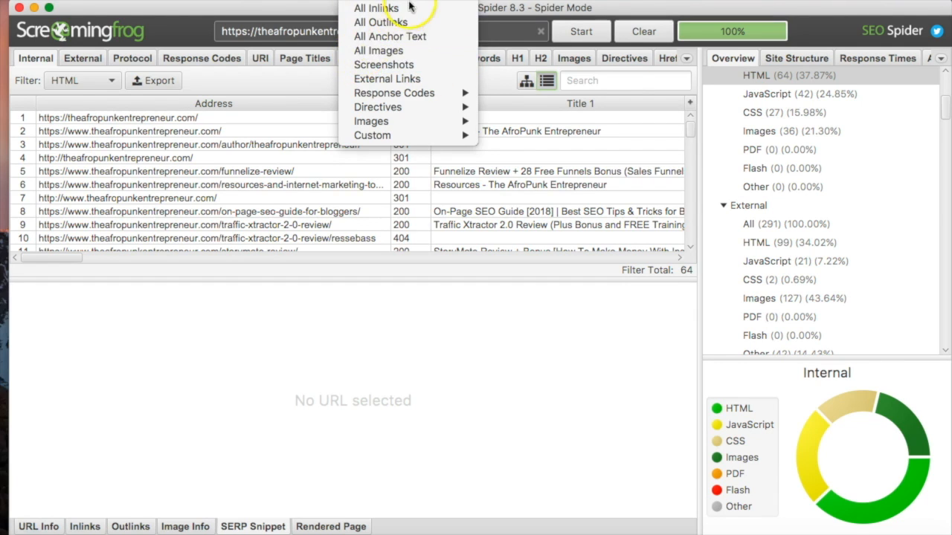
- Look through the available reports, including the Hreflang ones, and the commands for creating XML and images sitemaps
{"action": "mouse_move", "coordinate": [420, 1]}
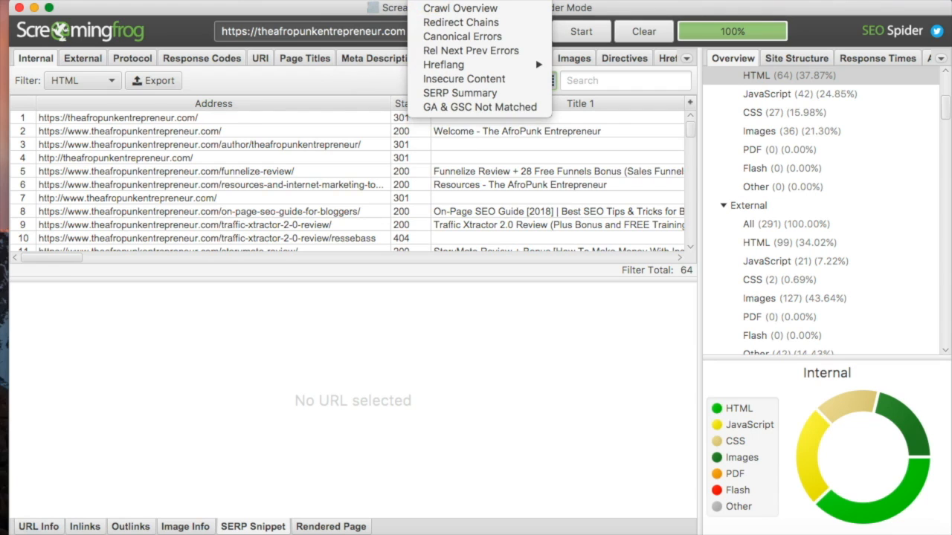
{"action": "mouse_move", "coordinate": [440, 70]}
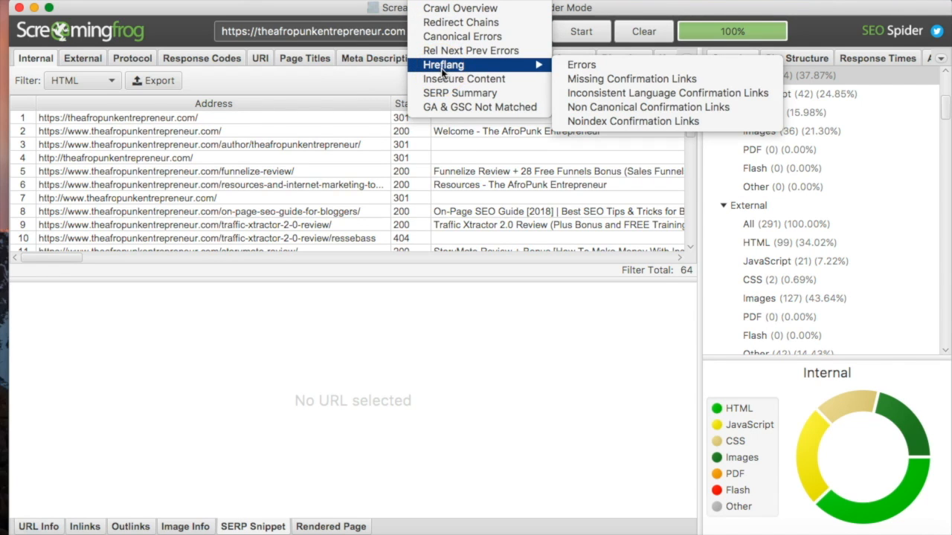
{"action": "left_click", "coordinate": [455, 72]}
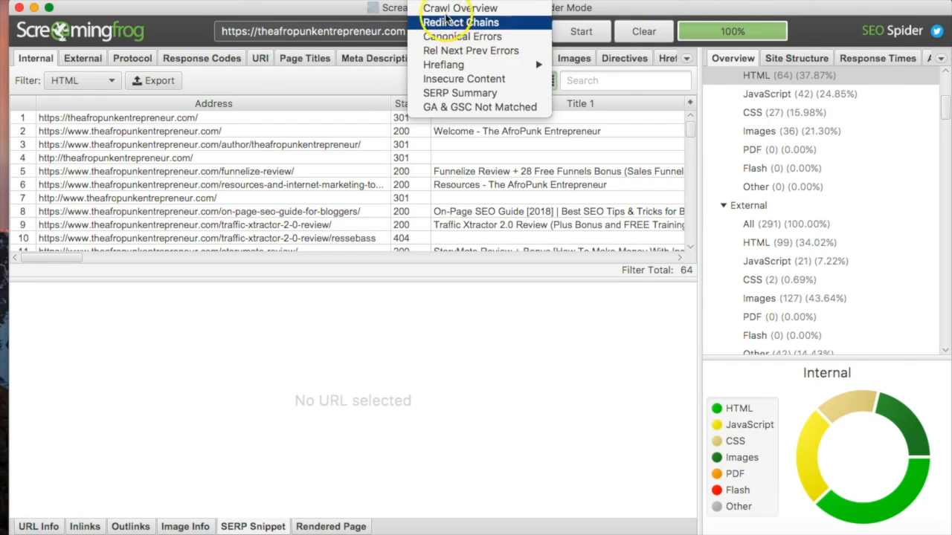
{"action": "mouse_move", "coordinate": [505, 2]}
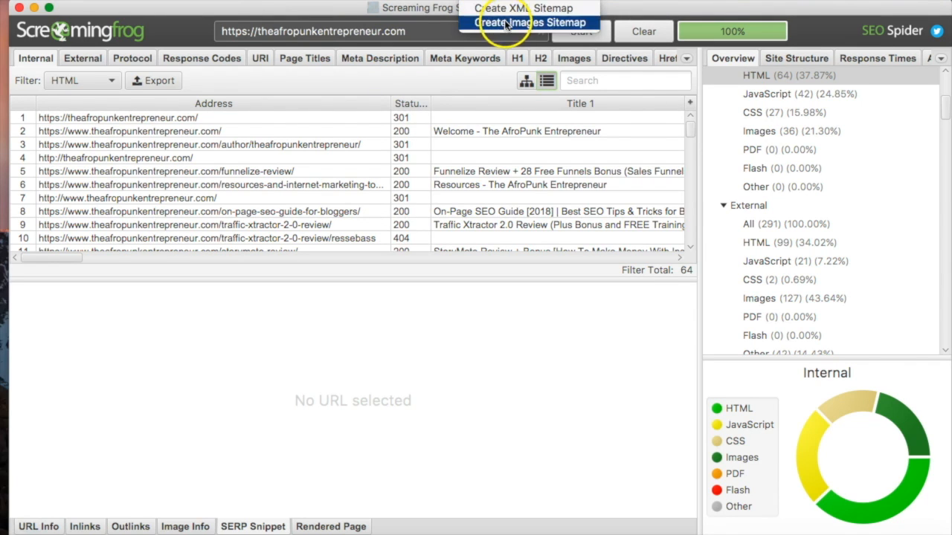
{"action": "left_click", "coordinate": [160, 32]}
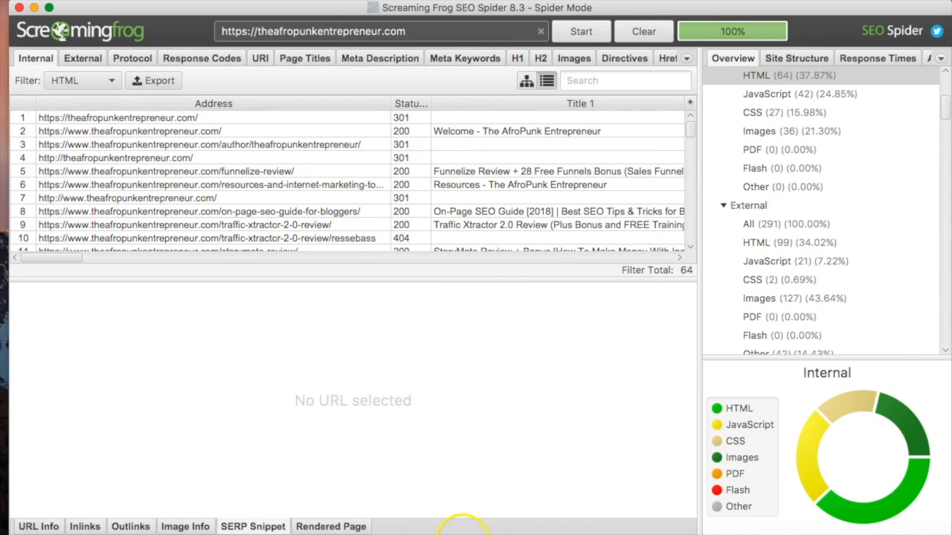
- Switch to the Chrome browser and search Google for "kittens"
{"action": "left_click", "coordinate": [512, 513]}
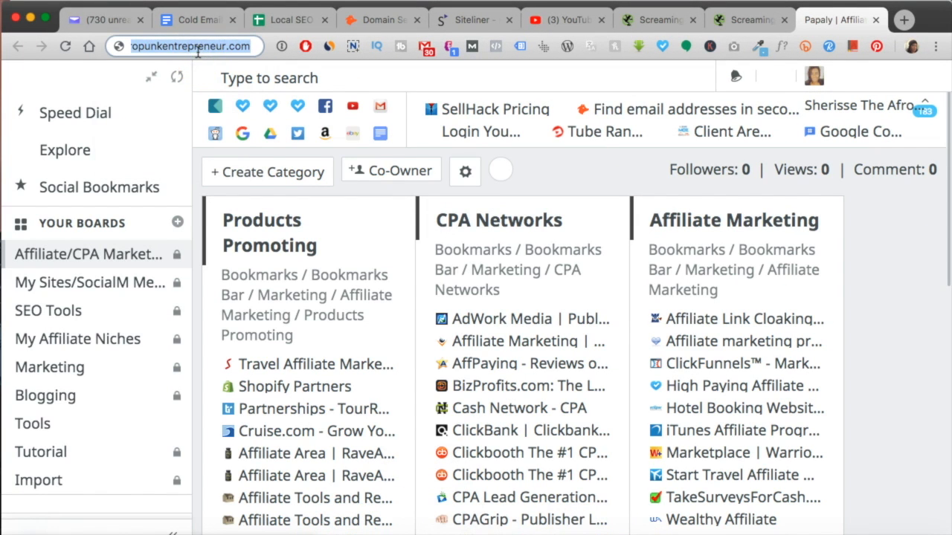
{"action": "type", "text": "kittens"}
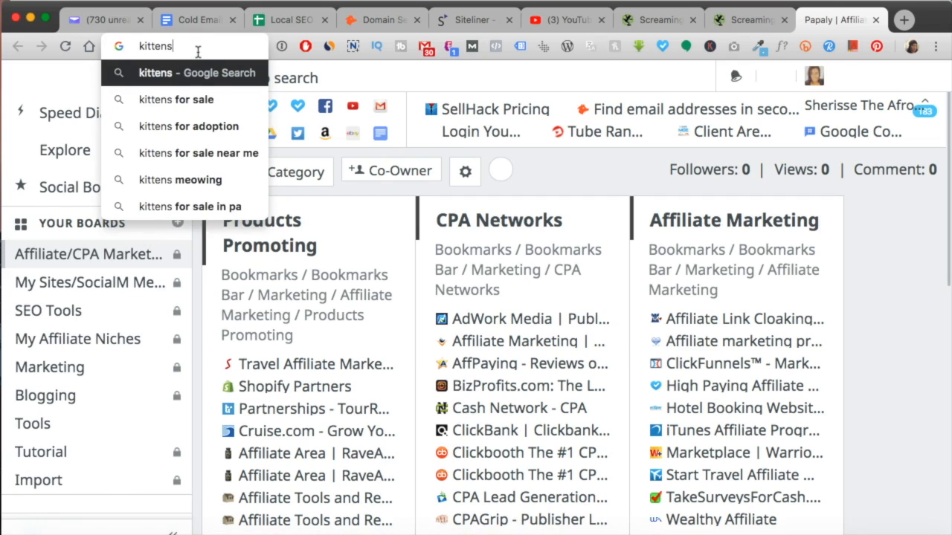
{"action": "key", "text": "Return"}
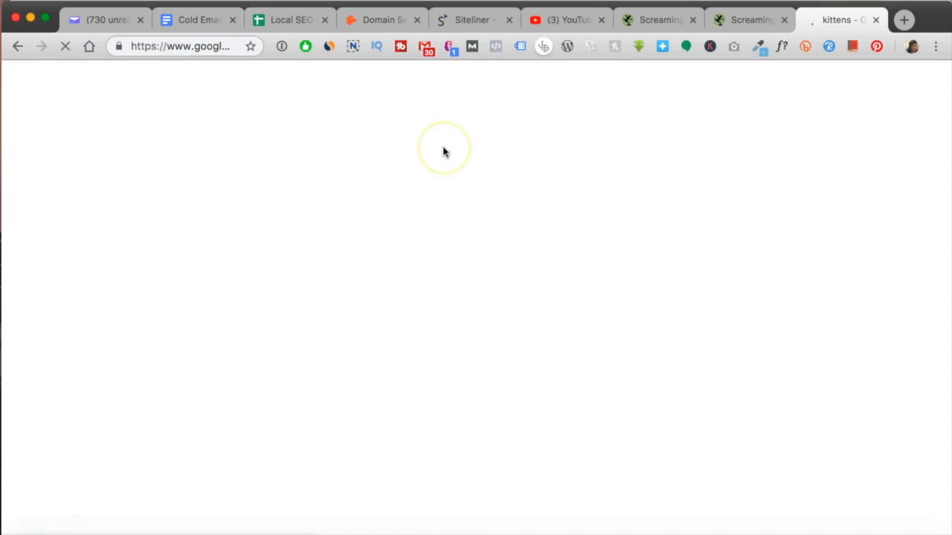
{"action": "left_click", "coordinate": [408, 138]}
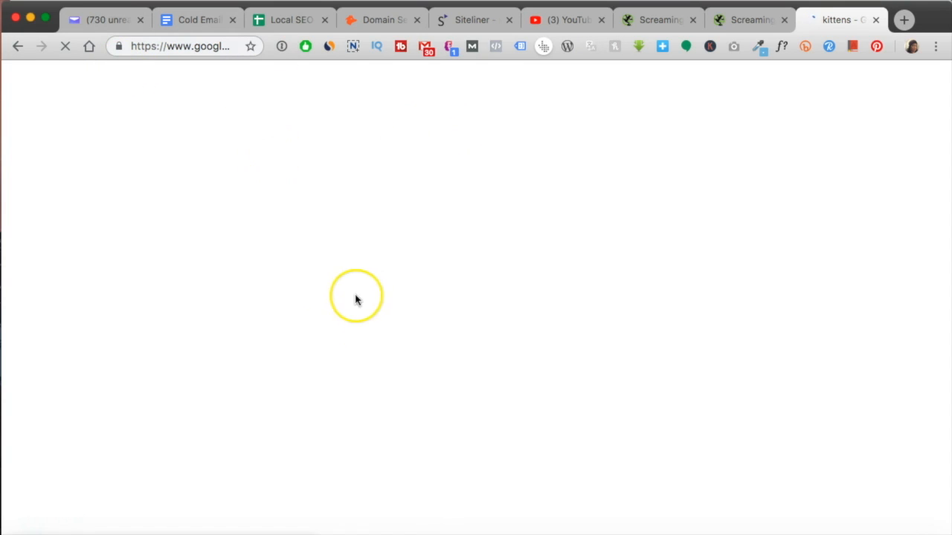
- Return to Screaming Frog SEO Spider and look at the sitemap creation and licence options
{"action": "left_click", "coordinate": [329, 512]}
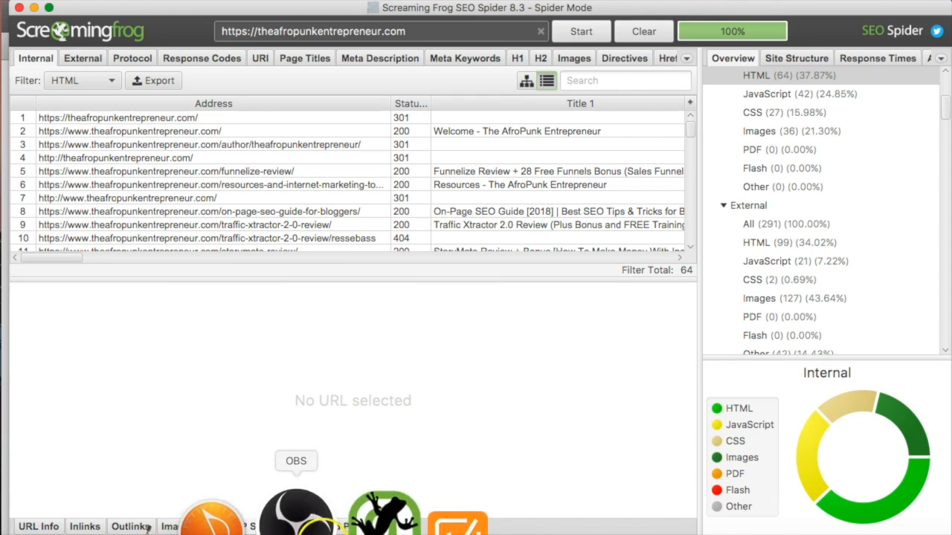
{"action": "left_click", "coordinate": [480, 2]}
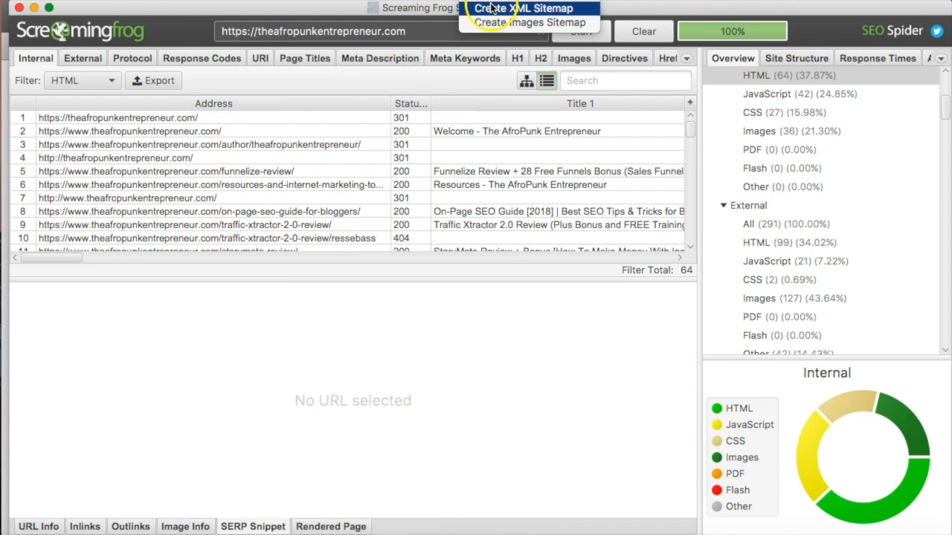
{"action": "mouse_move", "coordinate": [535, 1]}
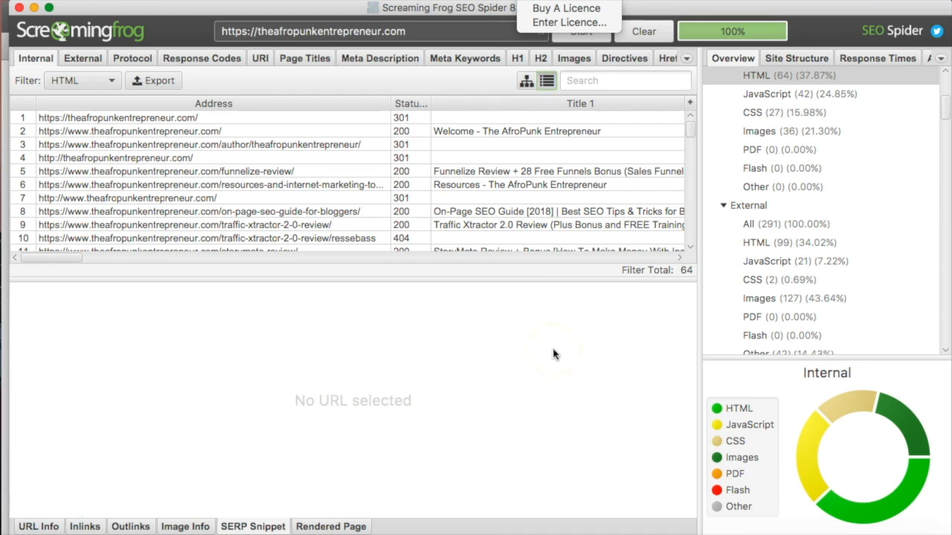
{"action": "left_click", "coordinate": [376, 258]}
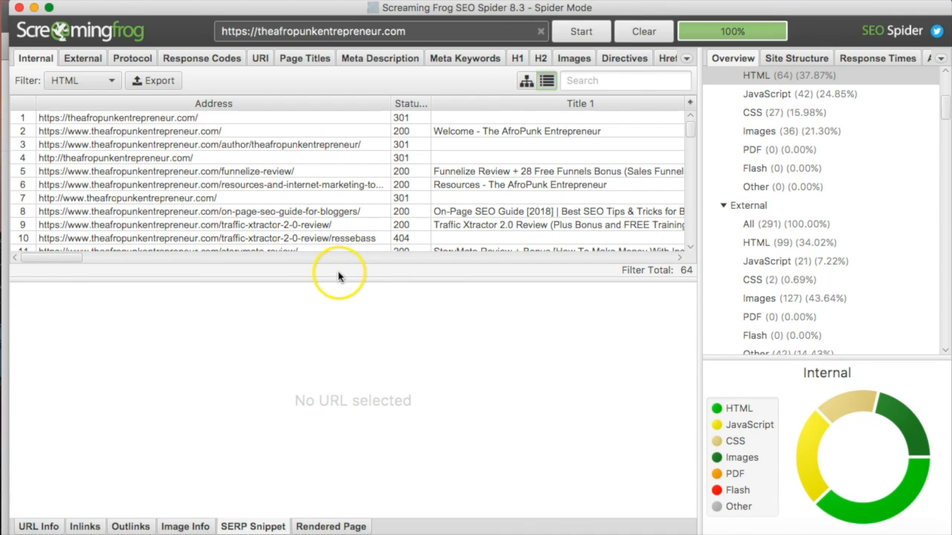
- Enlarge the URL table to show more rows and switch it to the Search Console data
{"action": "left_click_drag", "start_coordinate": [330, 276], "coordinate": [327, 485]}
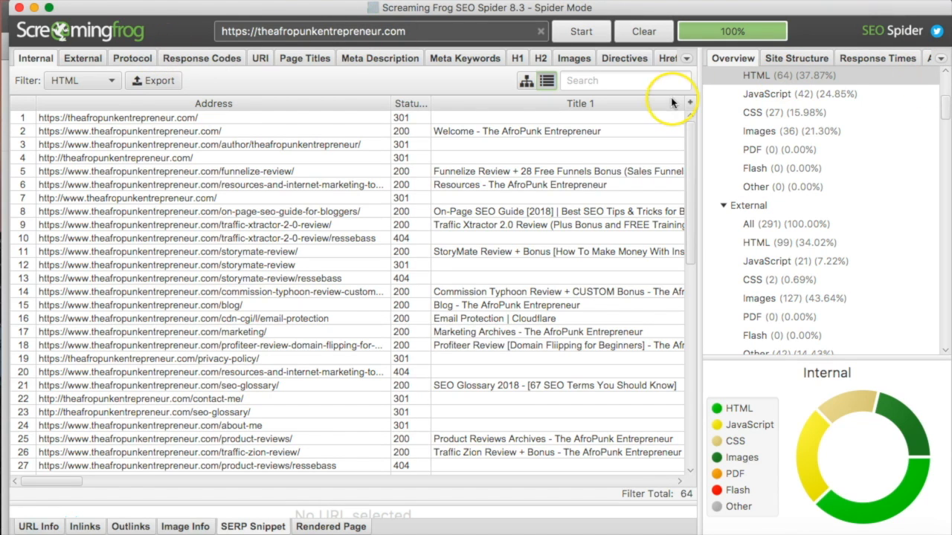
{"action": "left_click", "coordinate": [687, 59]}
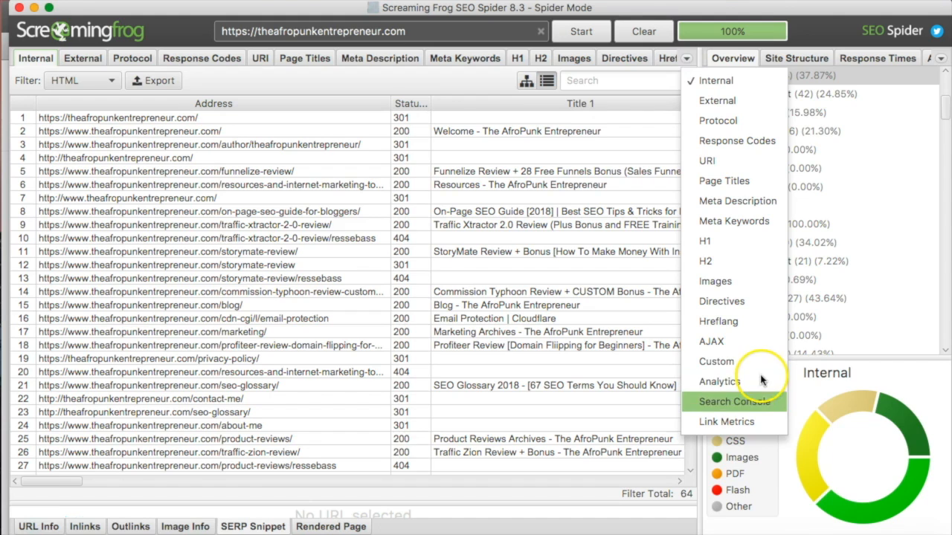
{"action": "left_click", "coordinate": [749, 402]}
{"action": "left_click", "coordinate": [940, 58]}
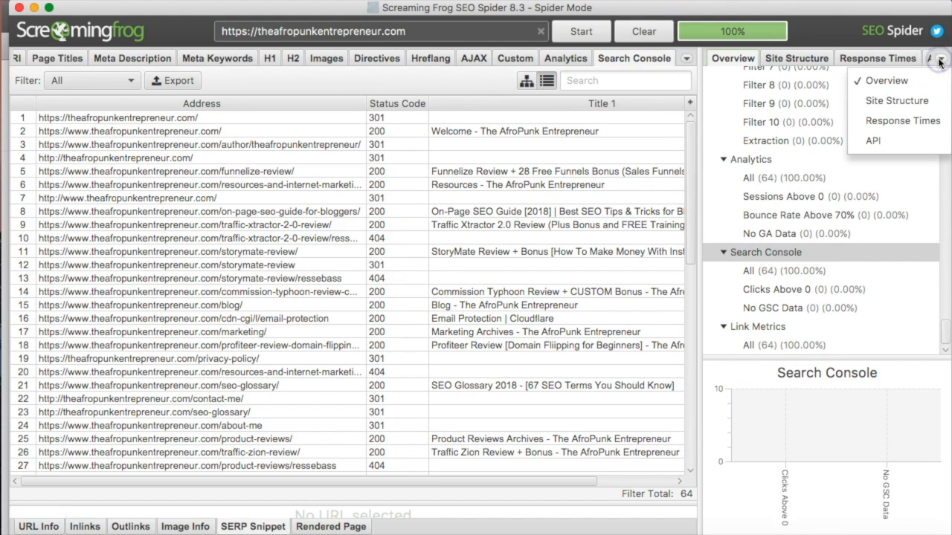
{"action": "left_click", "coordinate": [784, 103]}
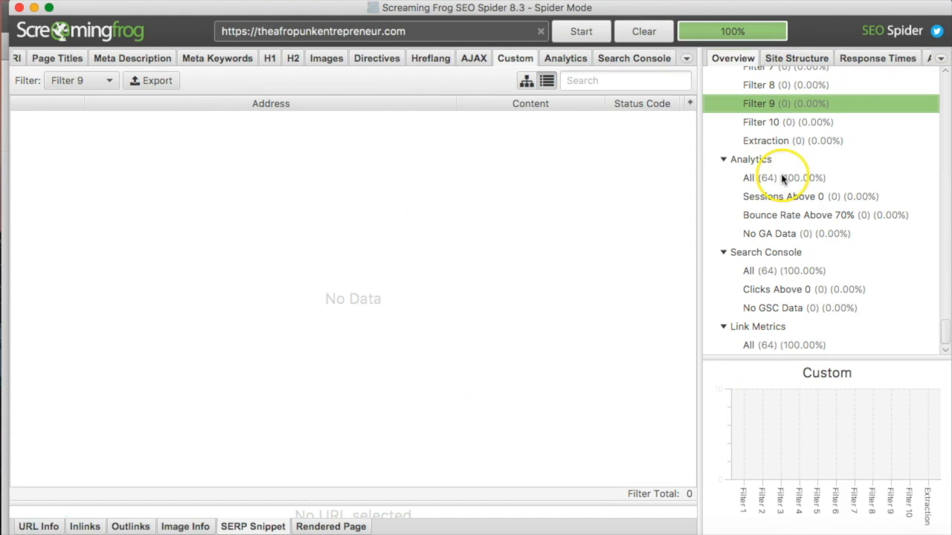
{"action": "left_click", "coordinate": [747, 252]}
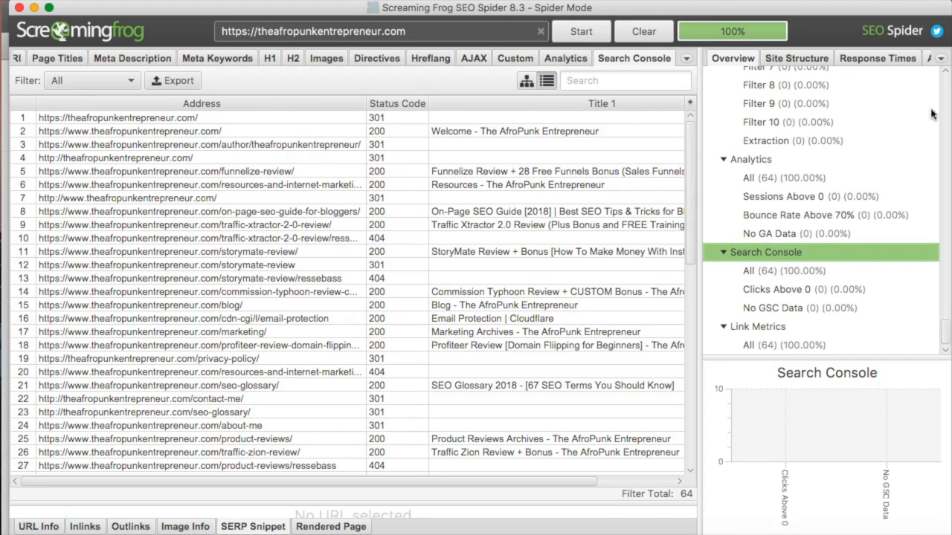
- Show the API connections for Google Analytics, Search Console, Majestic, Ahrefs and Mozscape, and return the URL table to the Internal data
{"action": "left_click", "coordinate": [940, 59]}
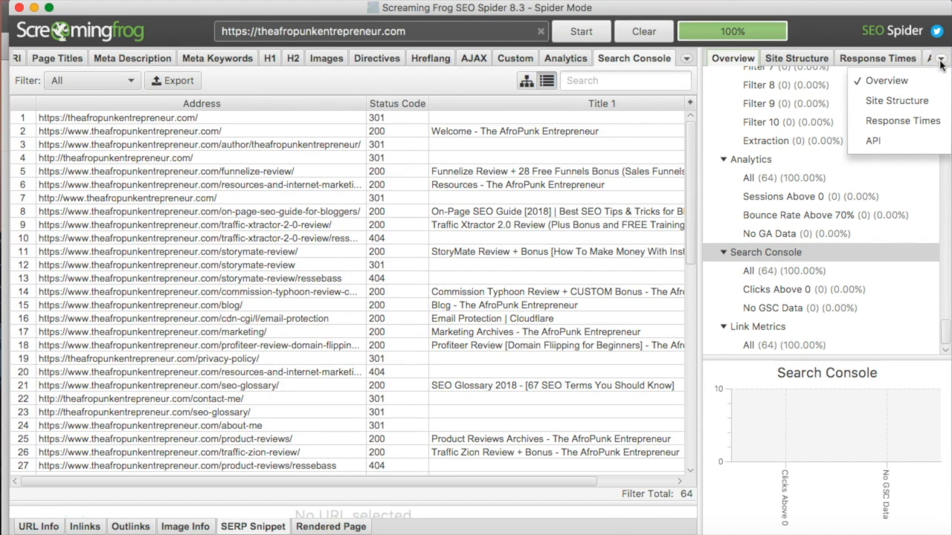
{"action": "left_click", "coordinate": [889, 141]}
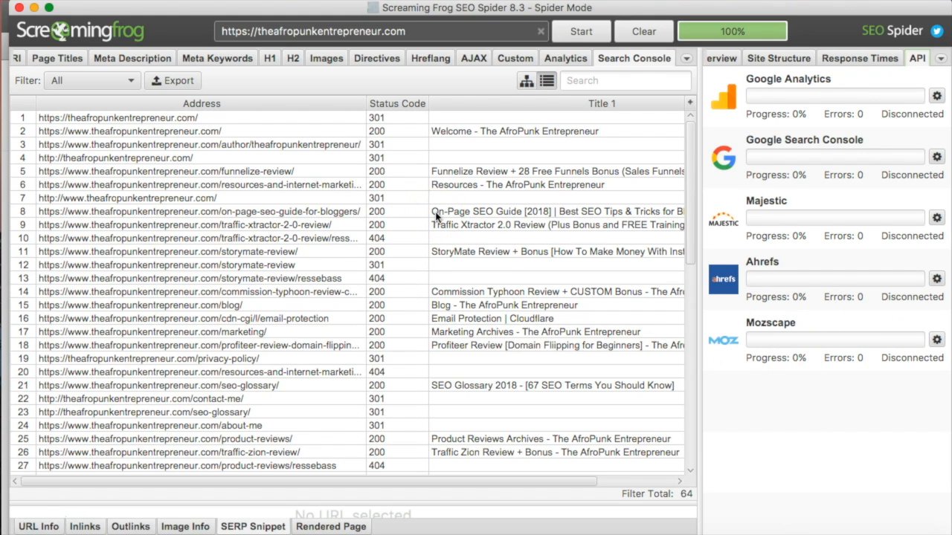
{"action": "left_click", "coordinate": [837, 16]}
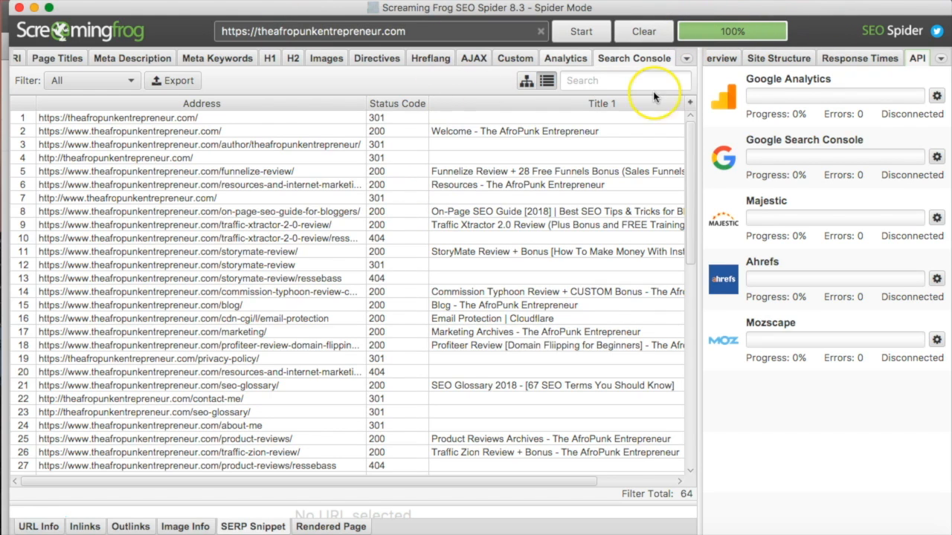
{"action": "left_click", "coordinate": [686, 58]}
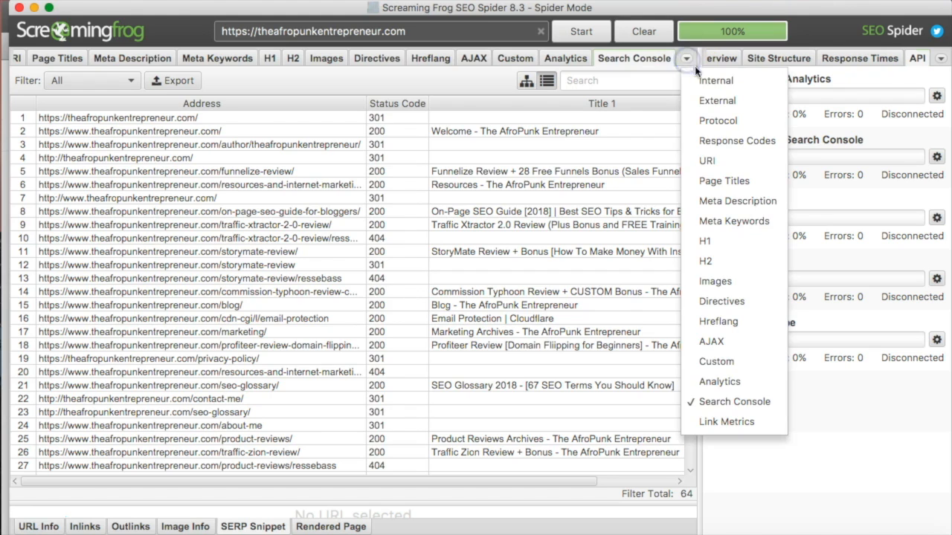
{"action": "left_click", "coordinate": [703, 79]}
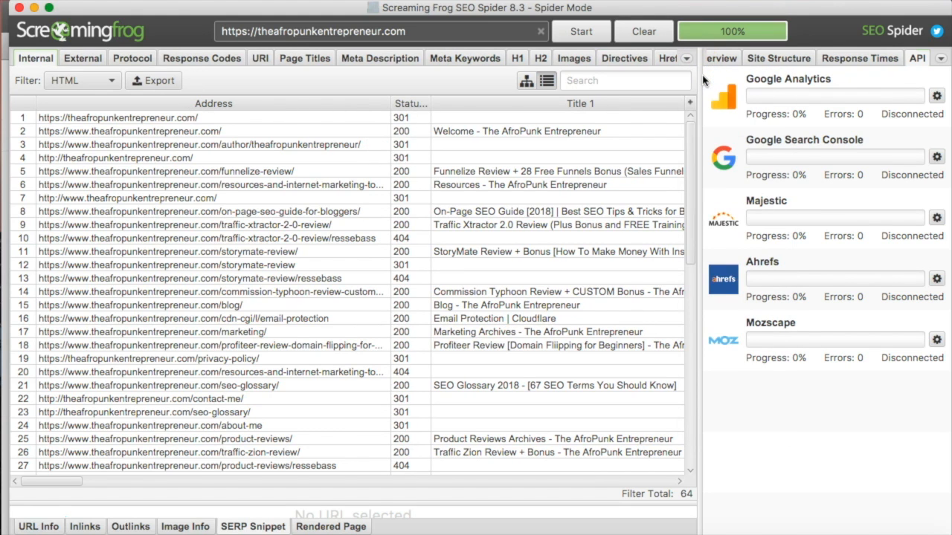